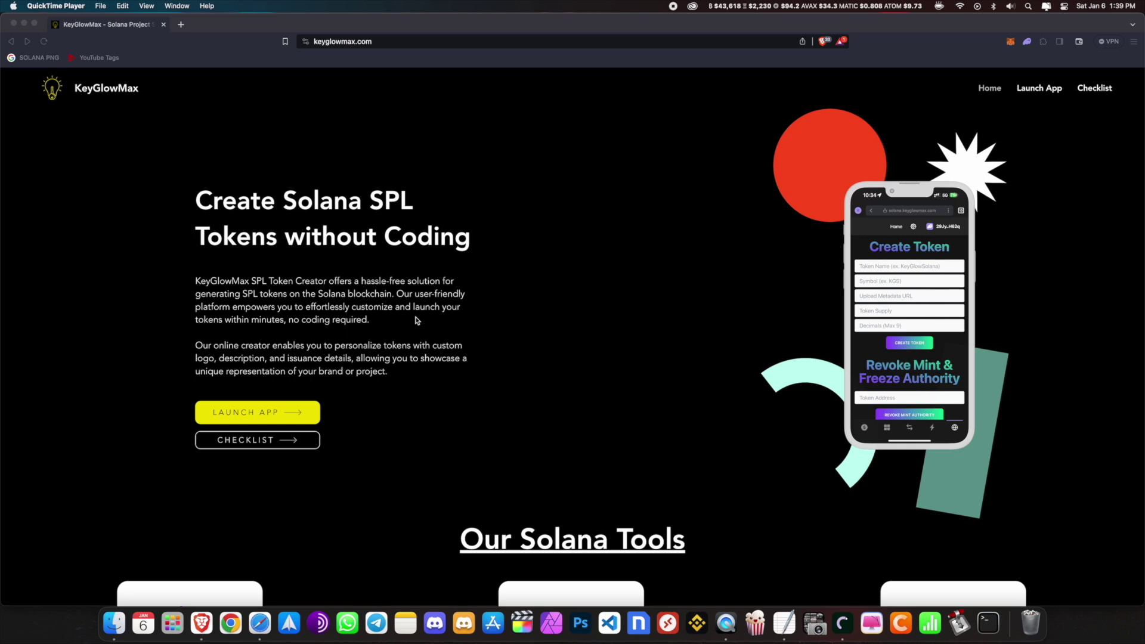
Check the KeyGlowMax site address and read through the intro heading and paragraphs.
click(381, 46)
click(393, 46)
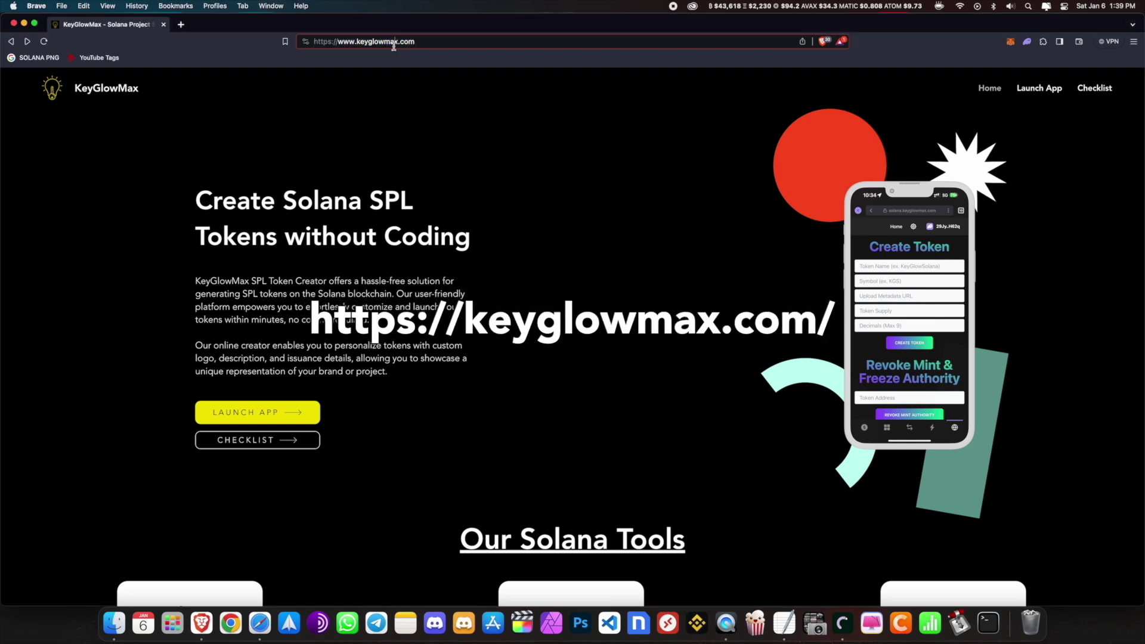
click(340, 165)
drag(199, 196, 459, 371)
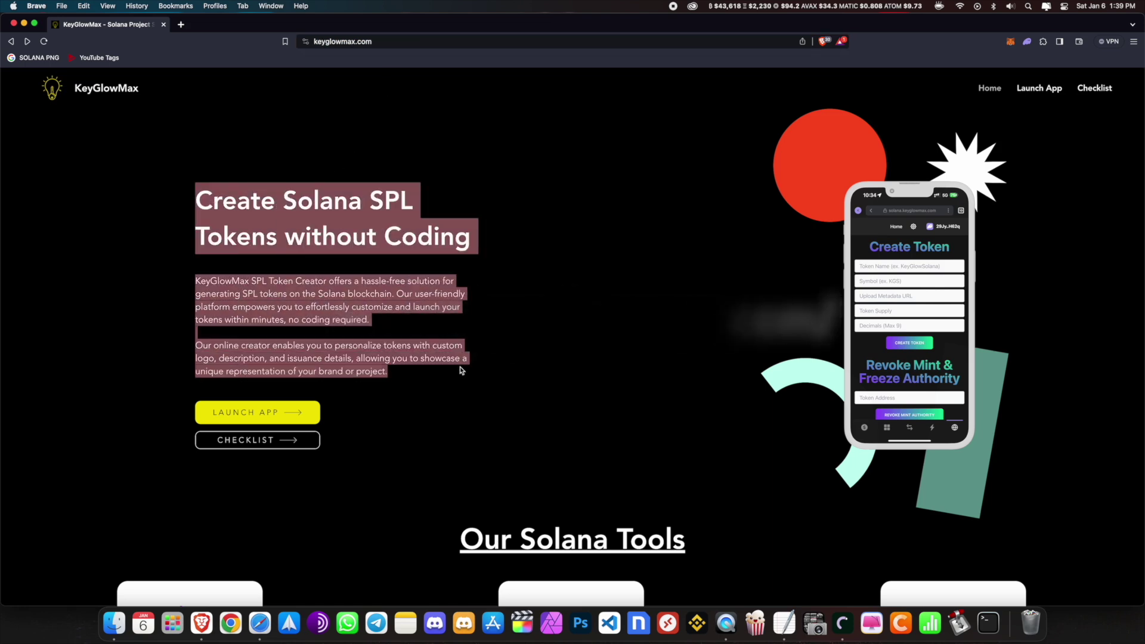
scroll(459, 370, down, 5)
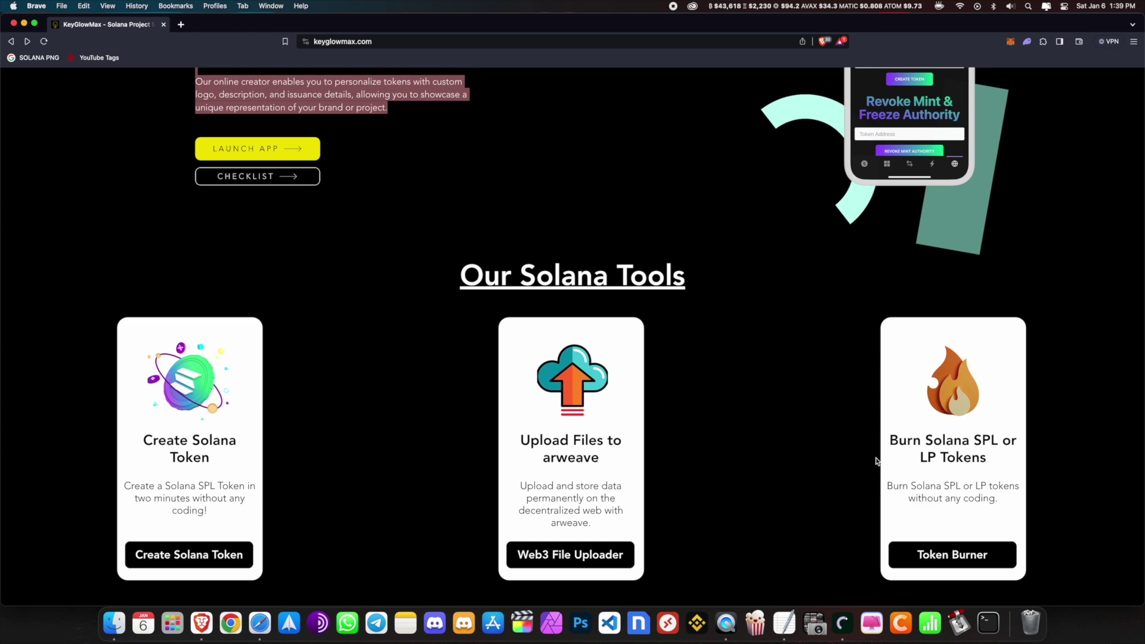
scroll(486, 327, up, 5)
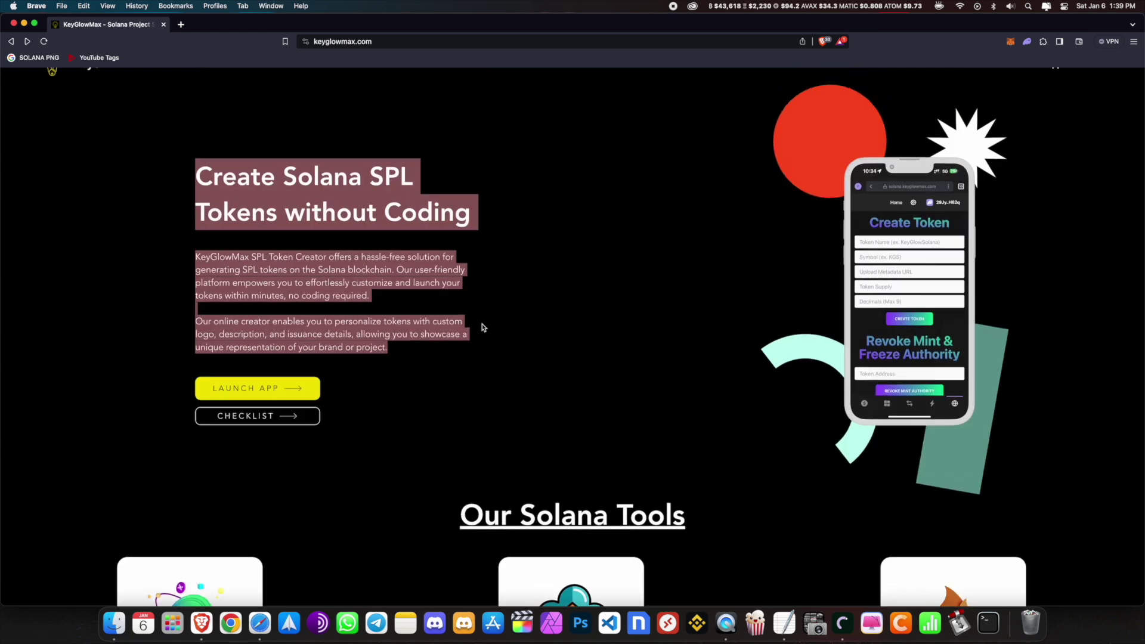
click(265, 432)
Open the Solana Token Launch Checklist and highlight its first step, Create a Logo.
click(280, 417)
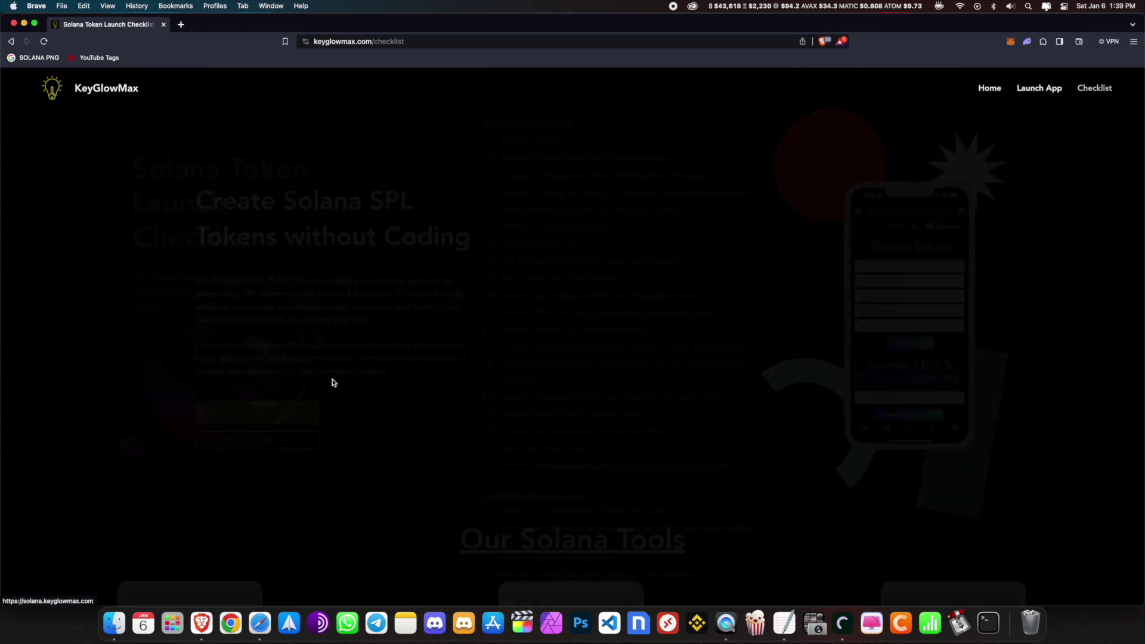
drag(486, 147, 494, 368)
click(494, 367)
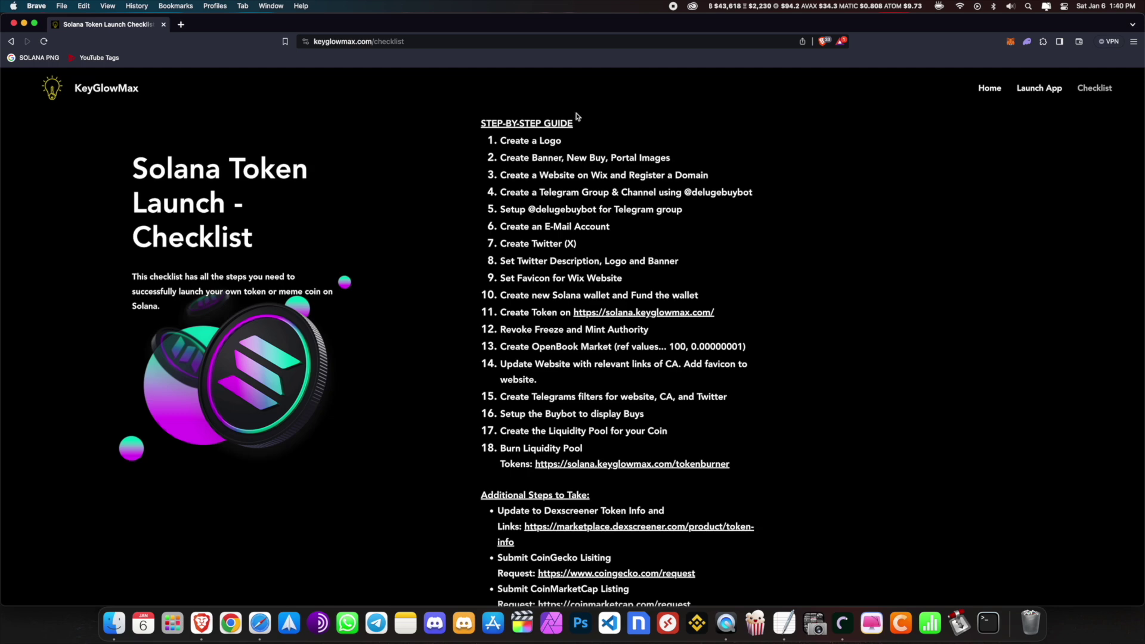
drag(500, 142, 563, 140)
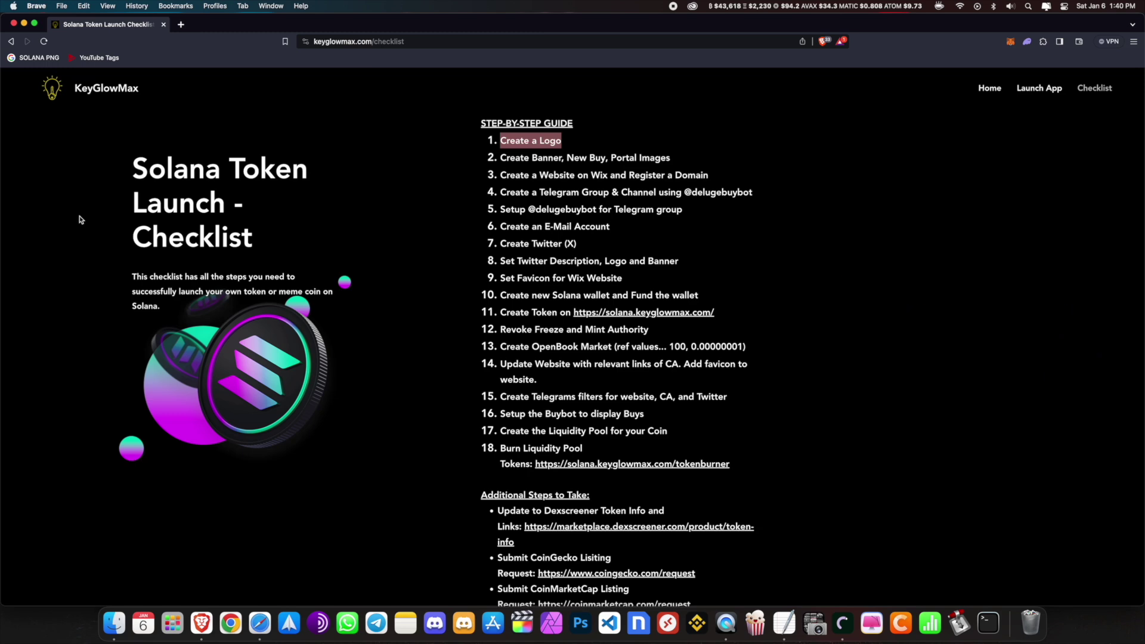
Preview the HODL logo, Twitter banner, HODL portal and HODL new buy PNGs on the Desktop.
key(super+Tab)
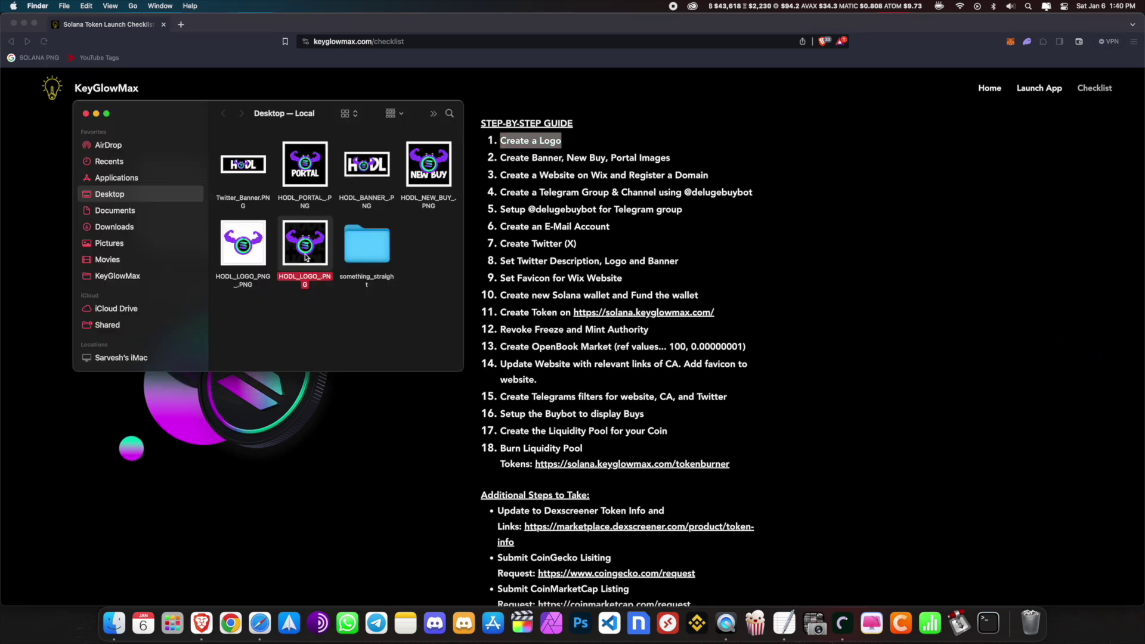
key(space)
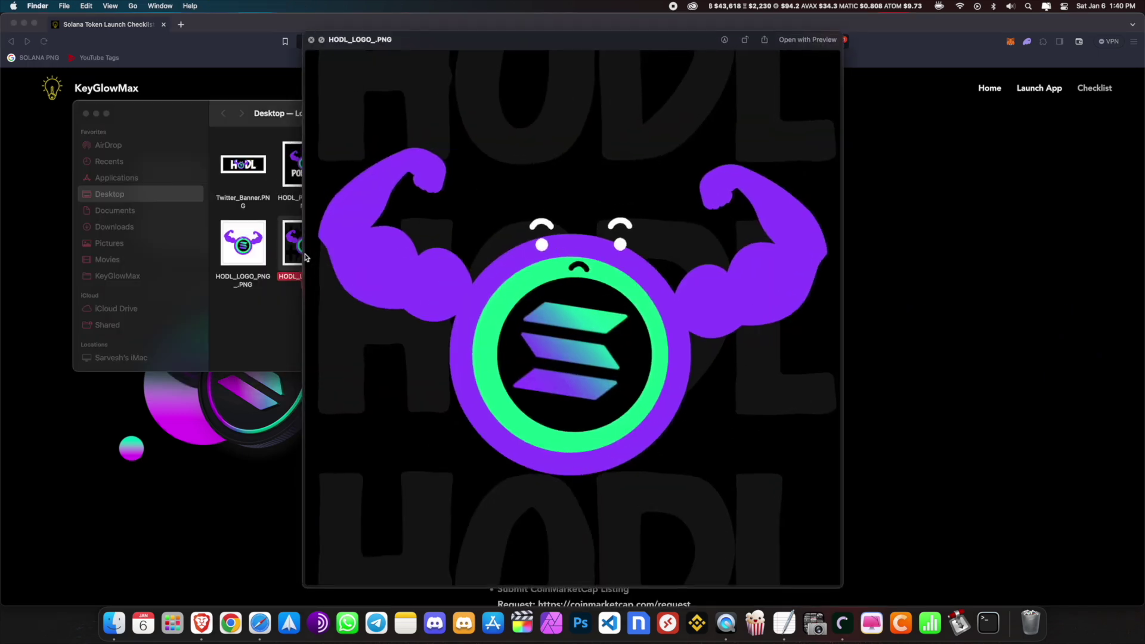
key(space)
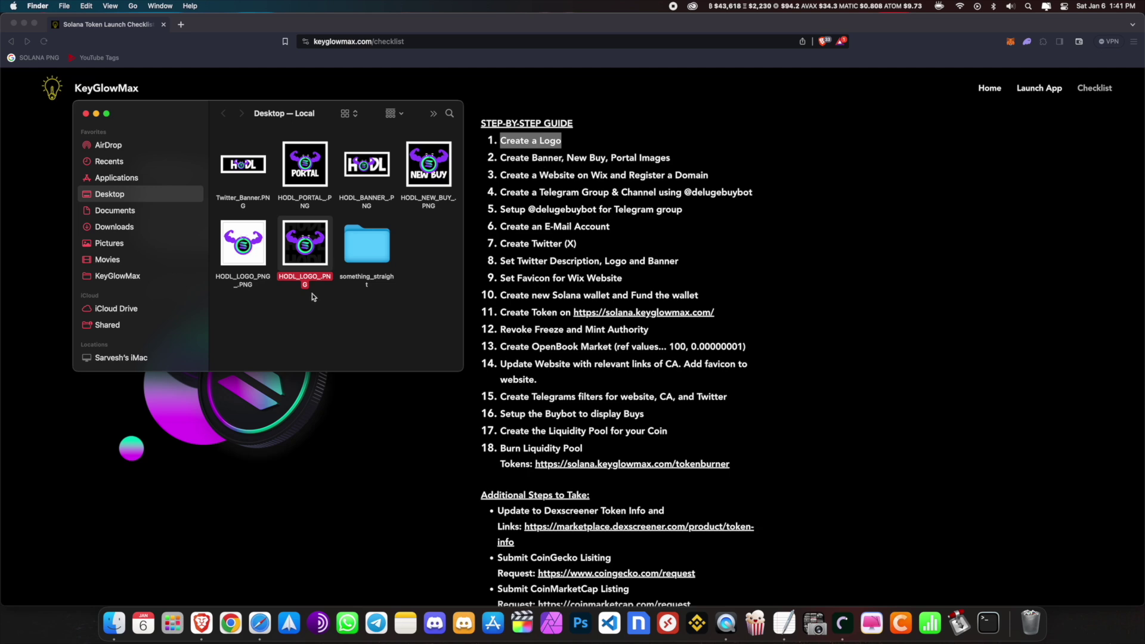
click(245, 164)
key(space)
key(space)
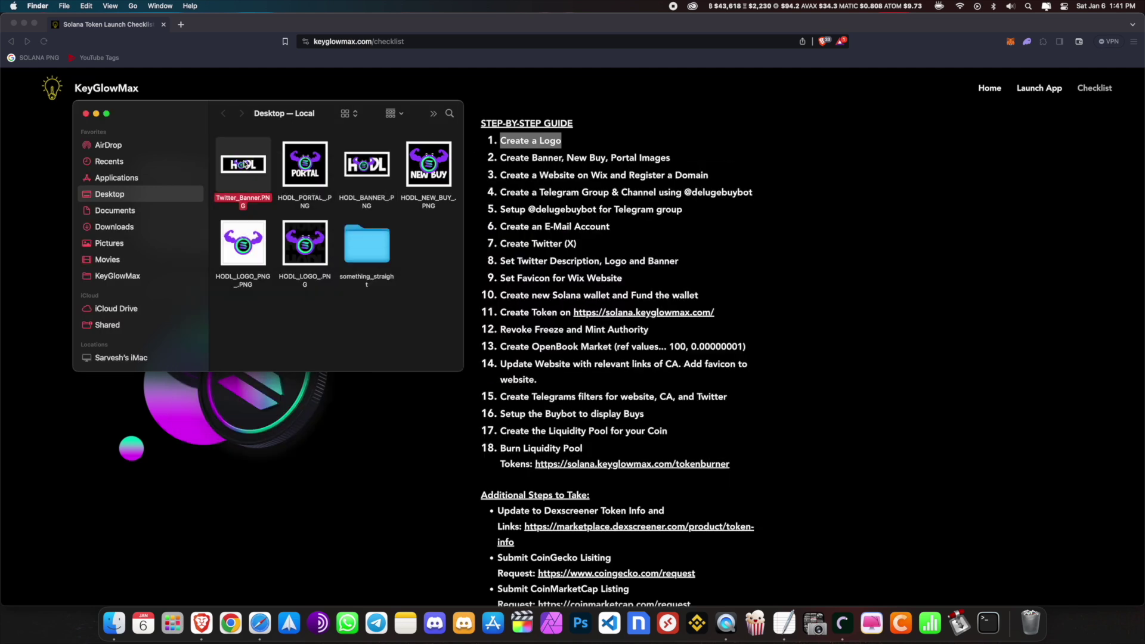
key(Right)
key(space)
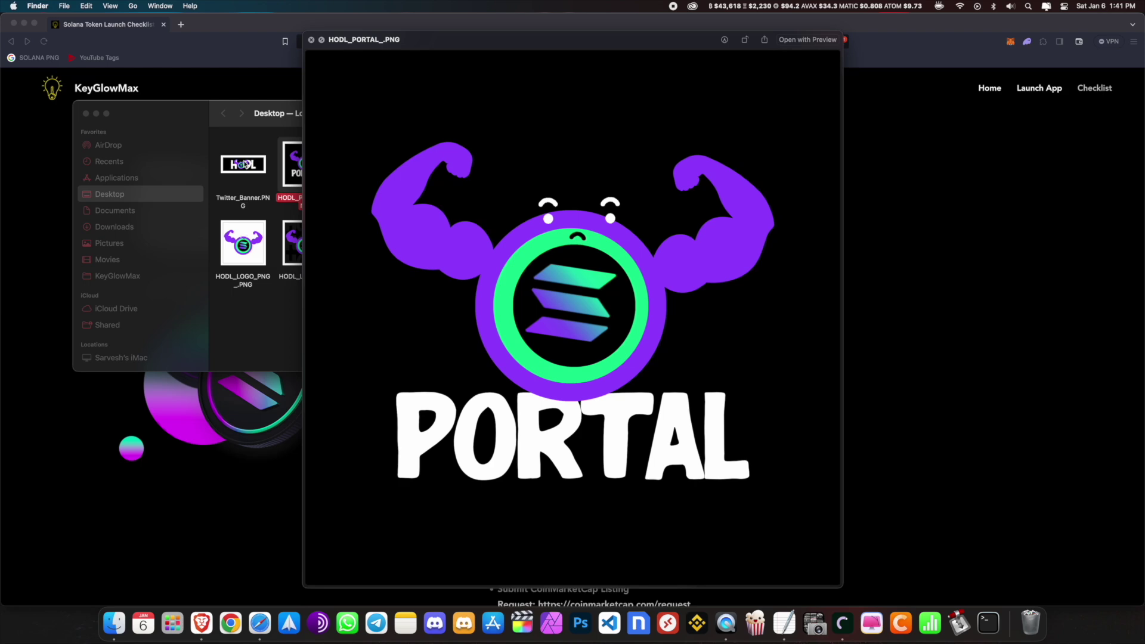
key(space)
key(Right)
key(Right)
key(space)
key(space)
key(space)
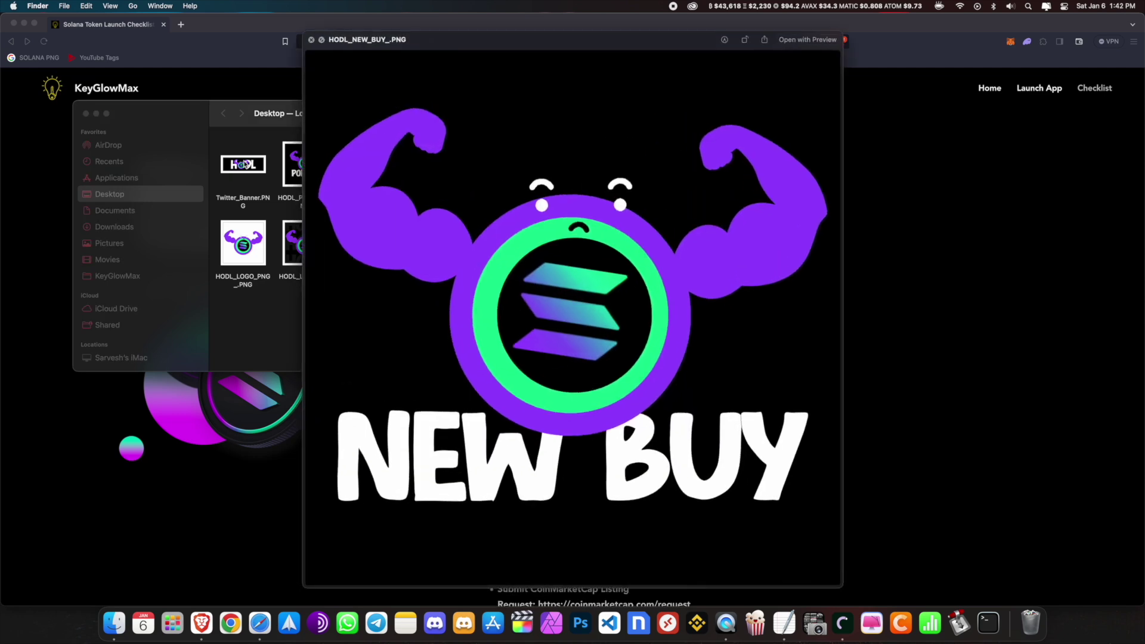
key(space)
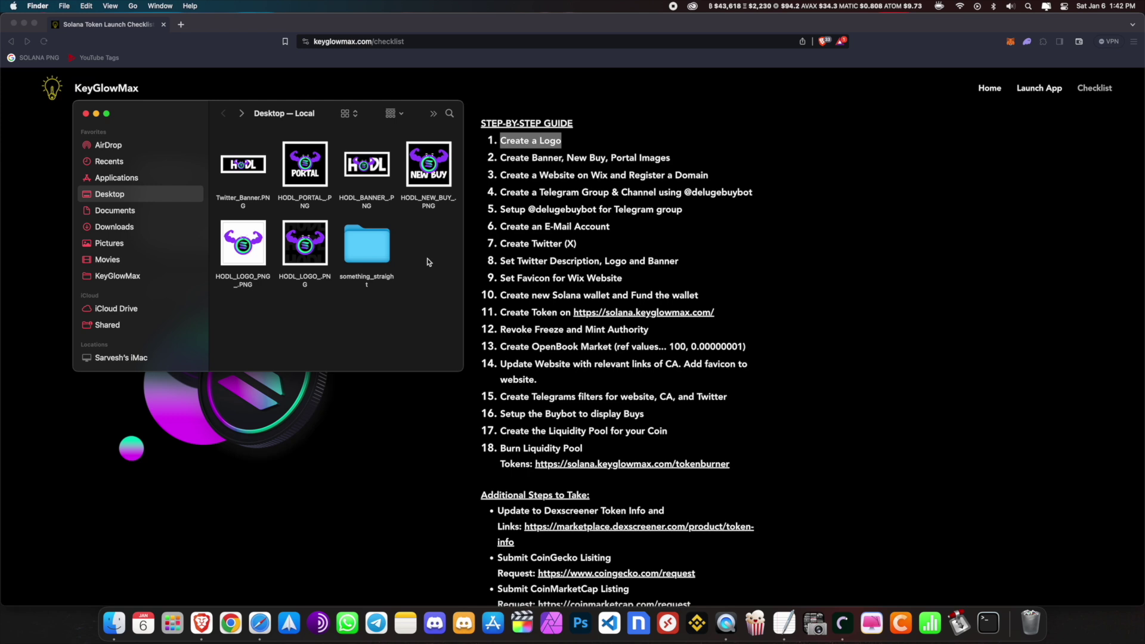
Go over the Wix site's description, BUY $HODL, DEXSCREENER, TELEGRAM, TWITTER (X) buttons and supply text.
click(501, 144)
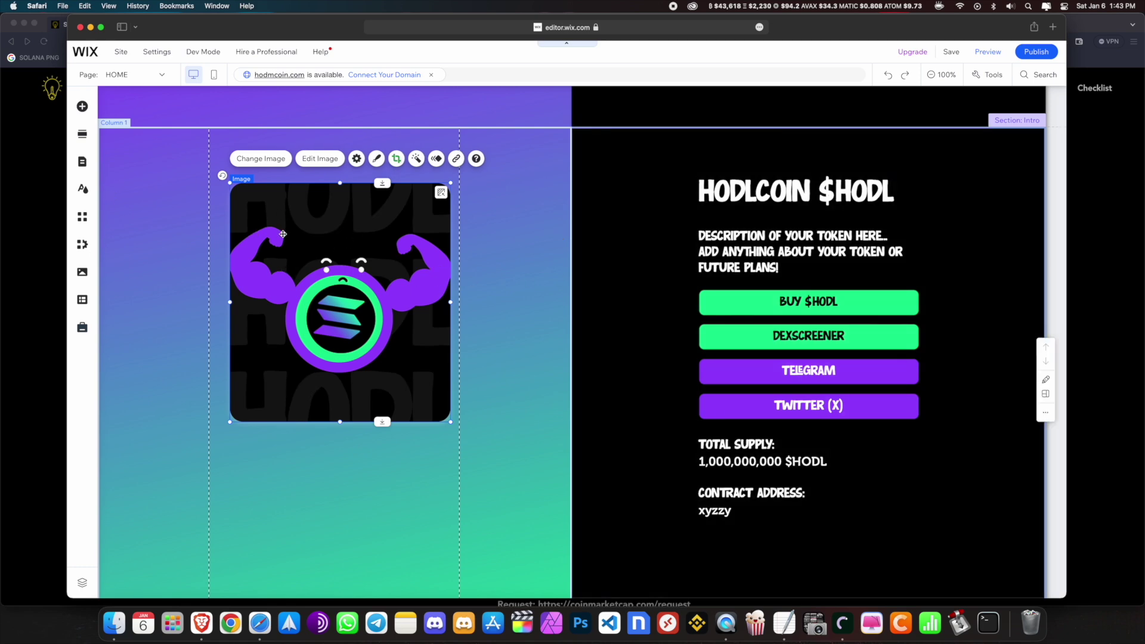
click(776, 260)
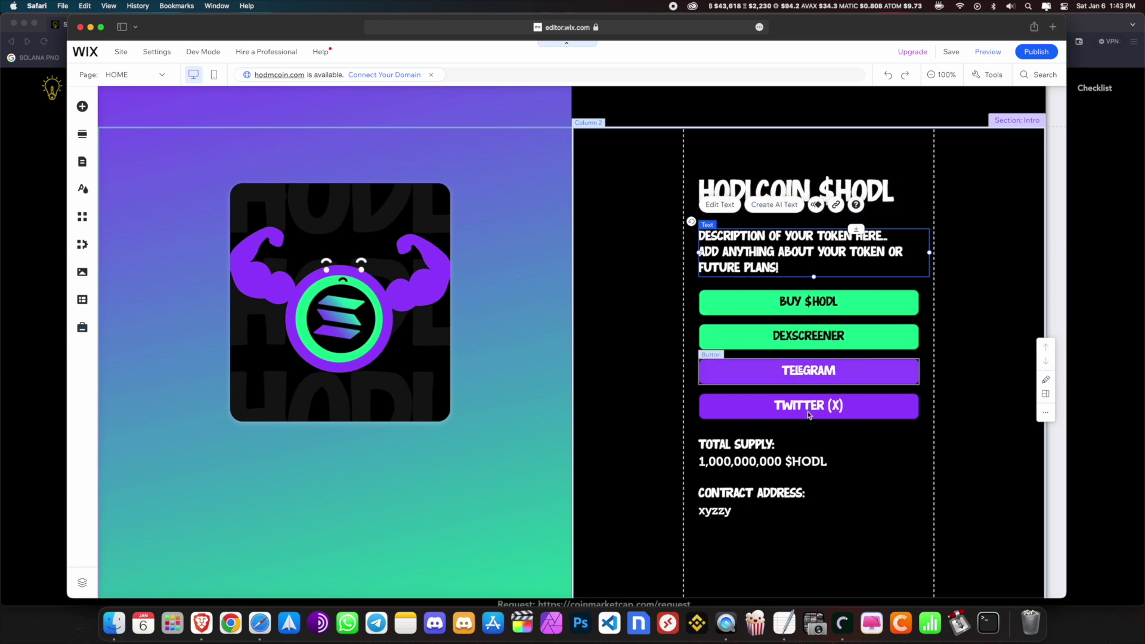
click(793, 301)
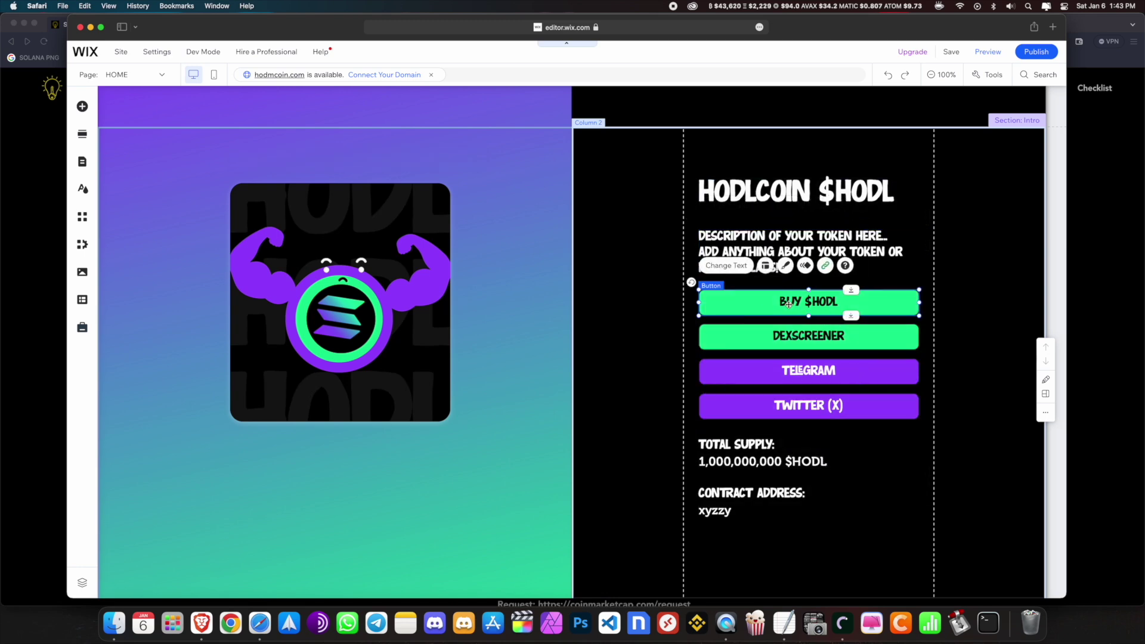
click(787, 335)
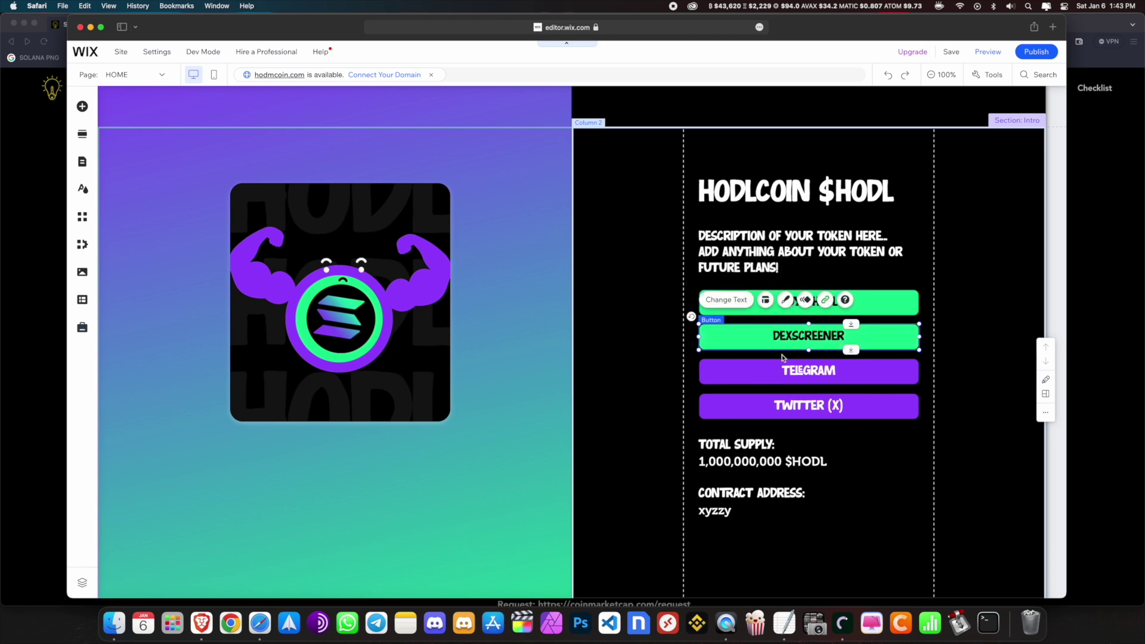
click(796, 370)
click(800, 410)
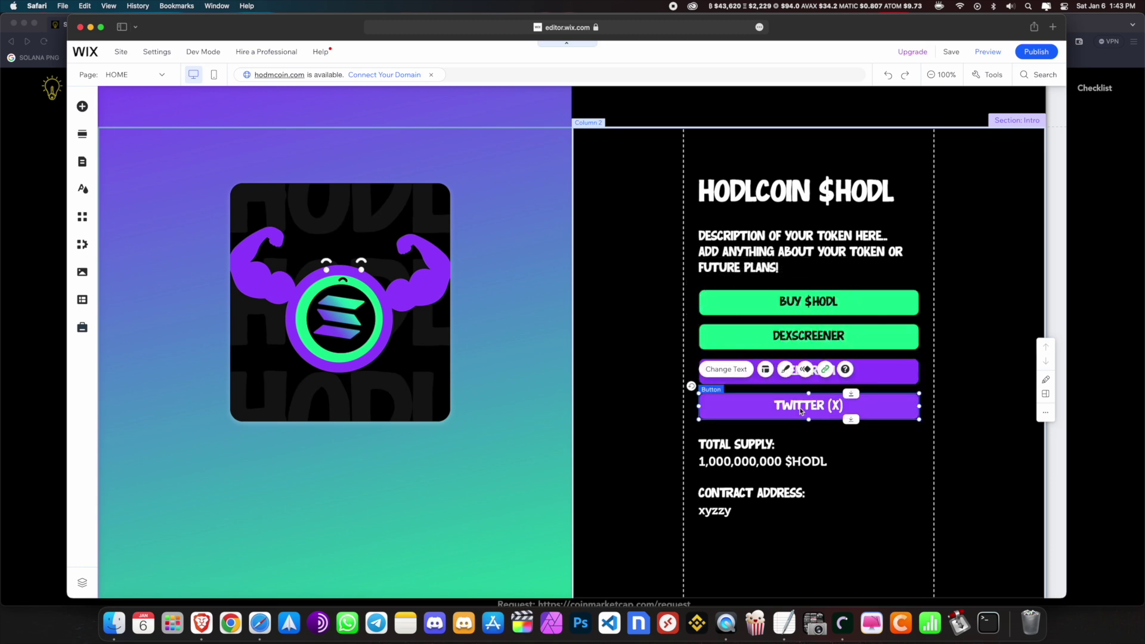
click(716, 484)
click(799, 275)
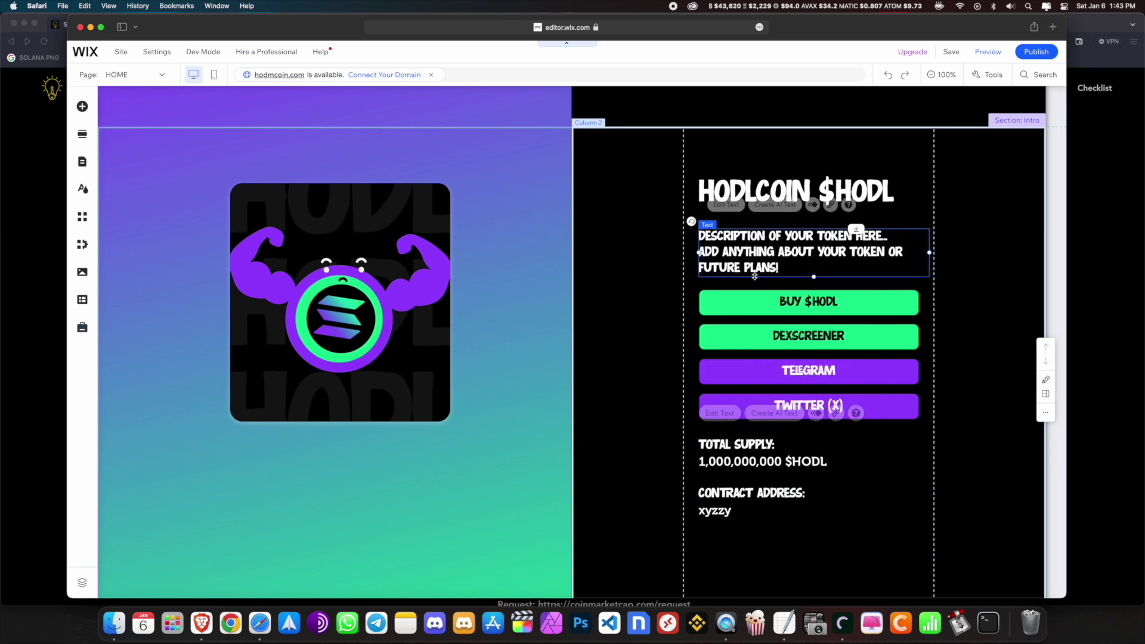
scroll(652, 358, down, 2)
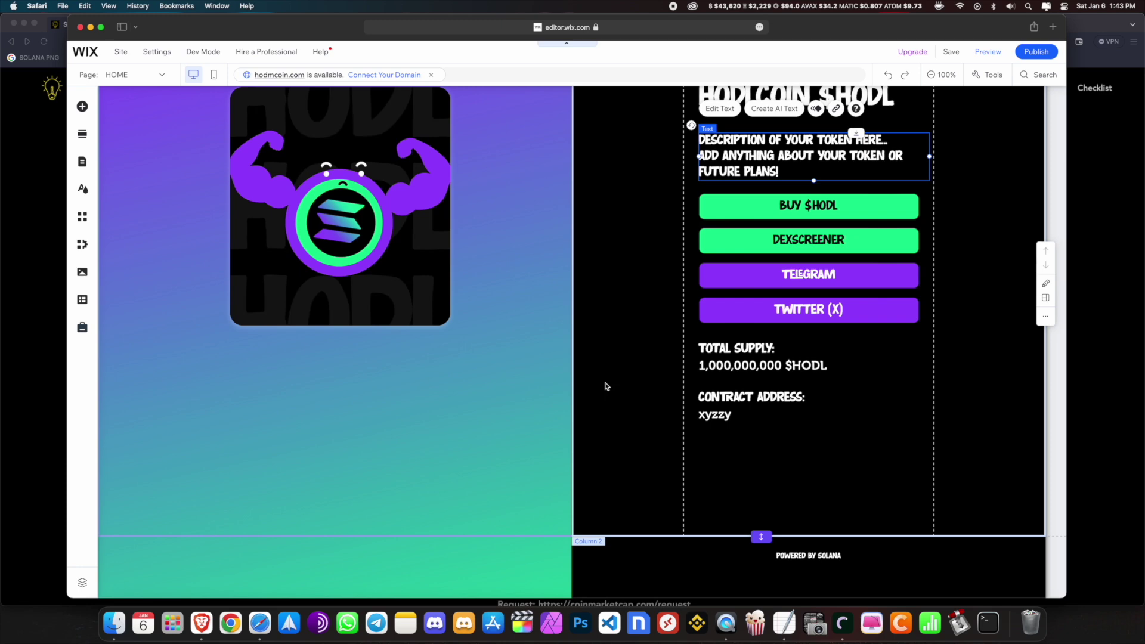
scroll(605, 386, up, 1)
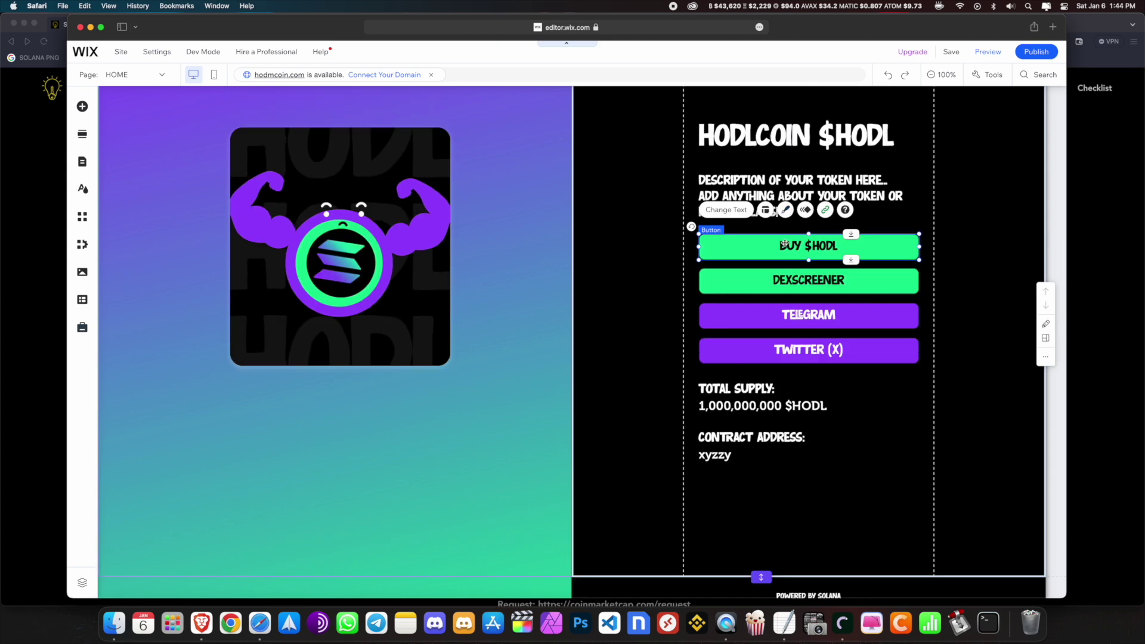
click(776, 278)
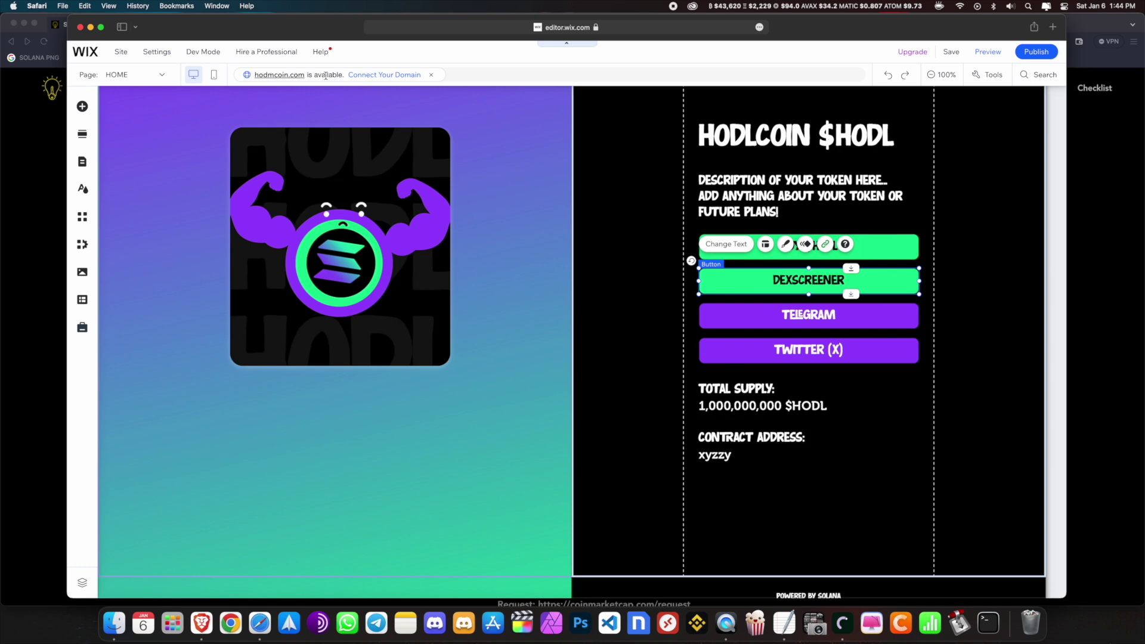
scroll(327, 207, up, 1)
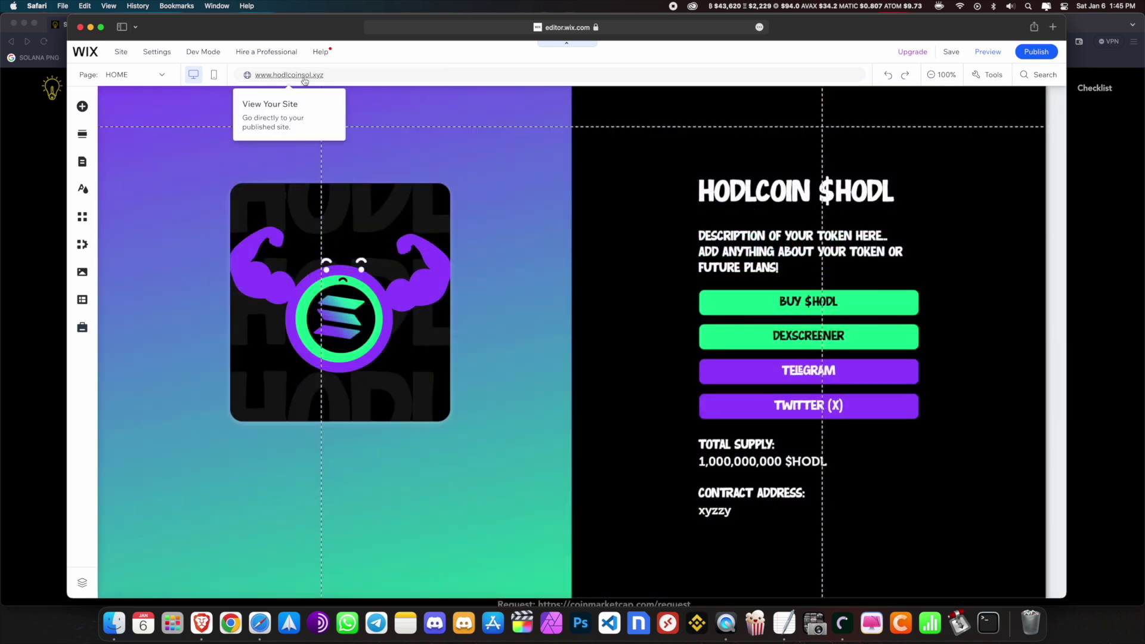
Open the live site hodlcoinsol.xyz, then highlight checklist step 4 about Telegram.
click(304, 76)
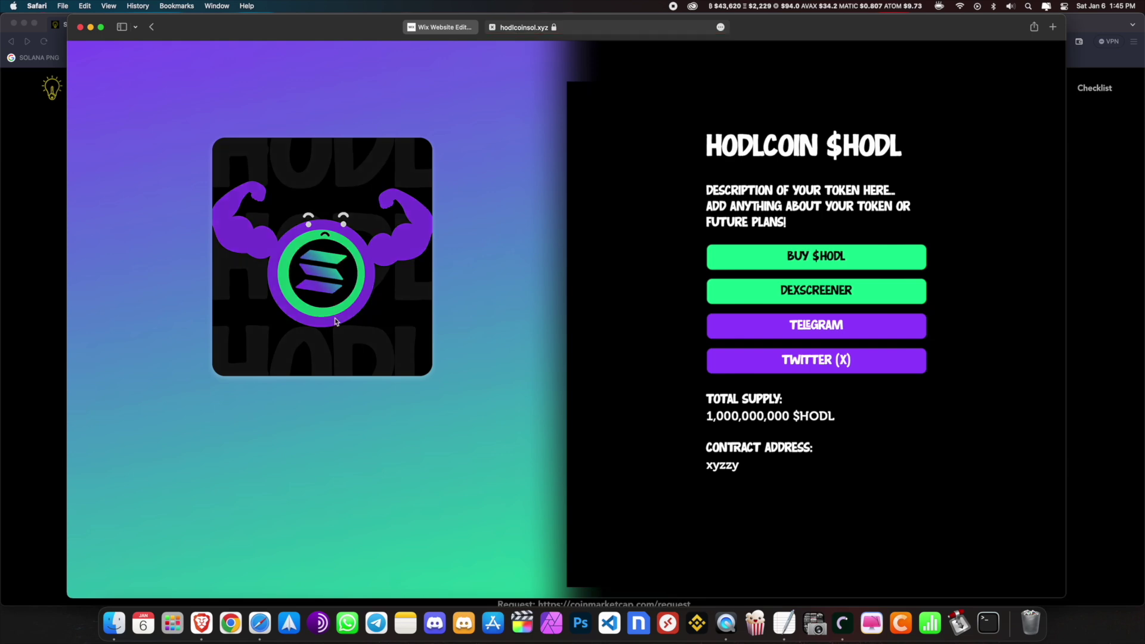
key(super+Tab)
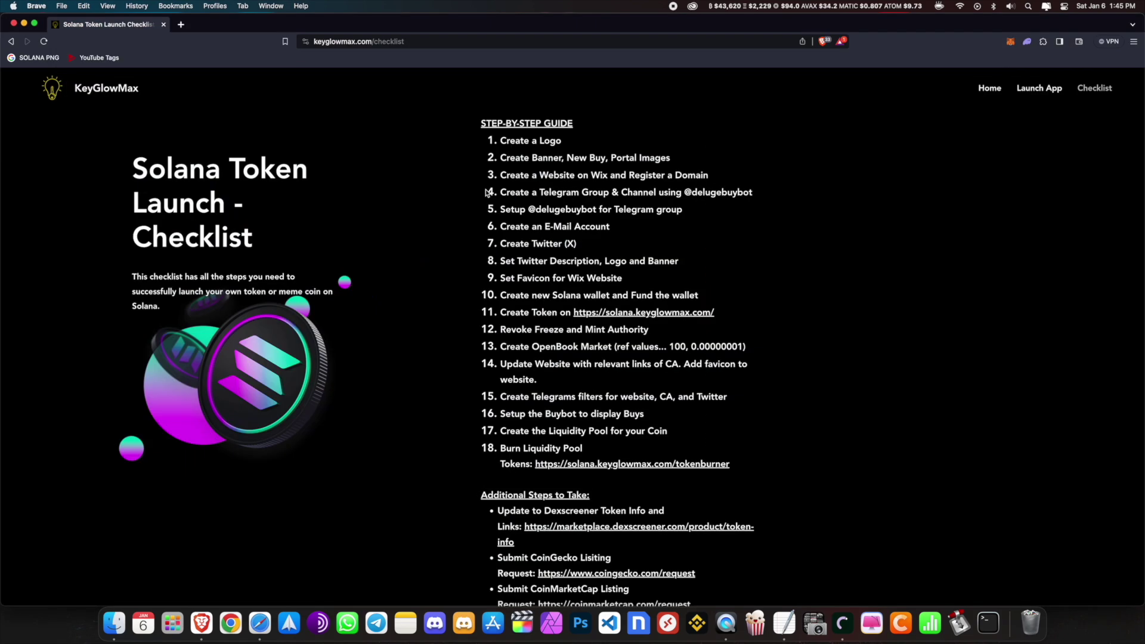
drag(487, 193, 746, 192)
Start the D.BuyBot chat and choose to create a new group for its portal.
click(759, 194)
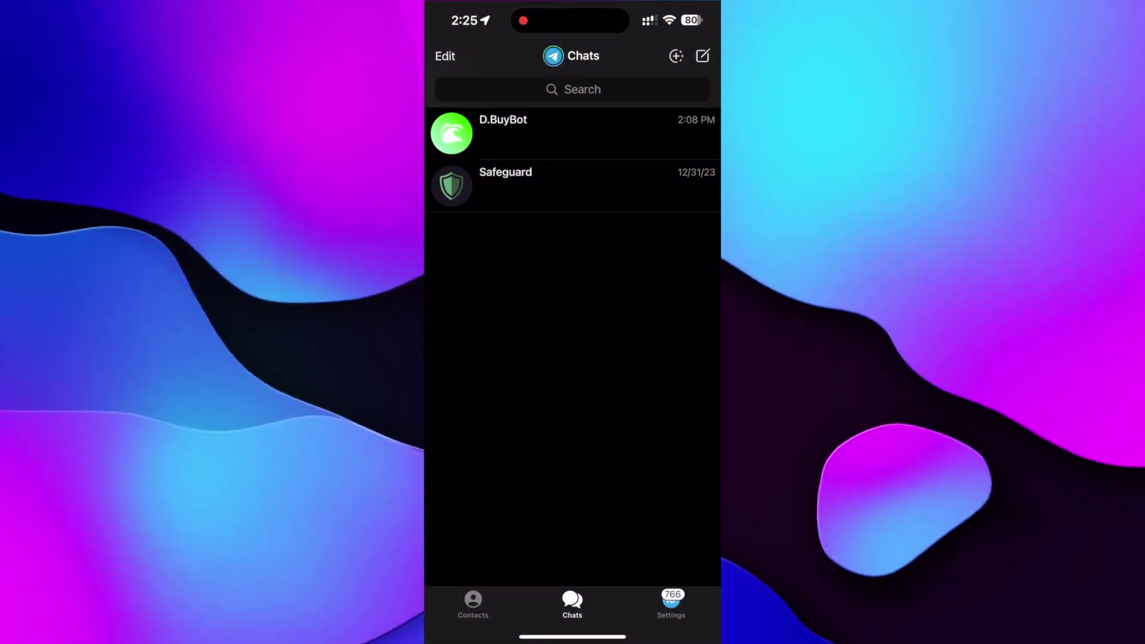
click(703, 56)
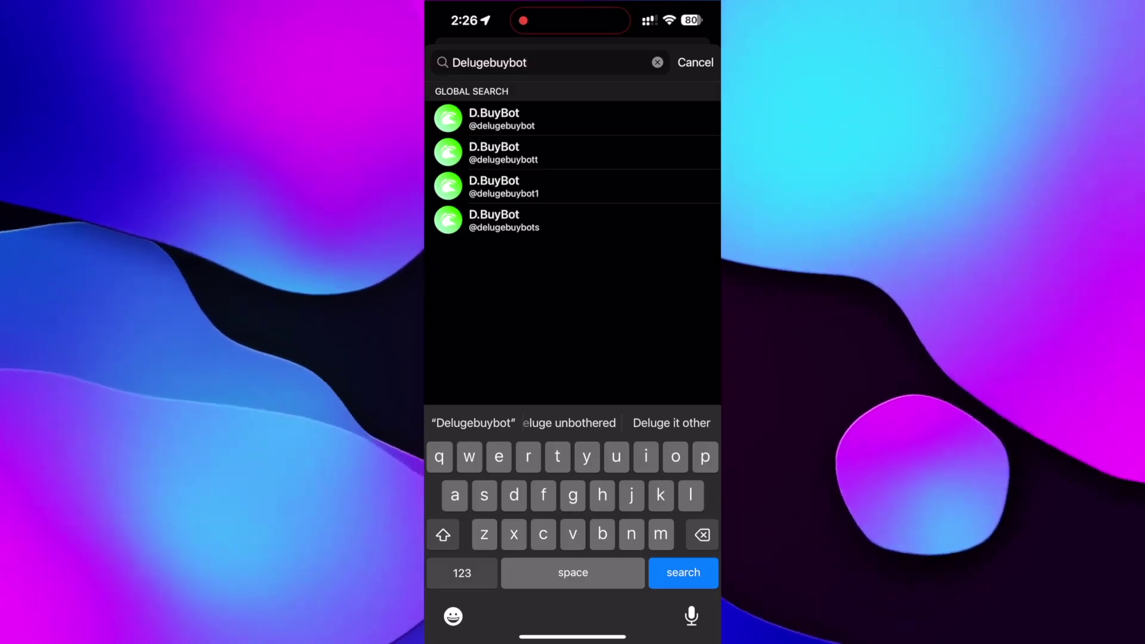
click(572, 118)
click(572, 590)
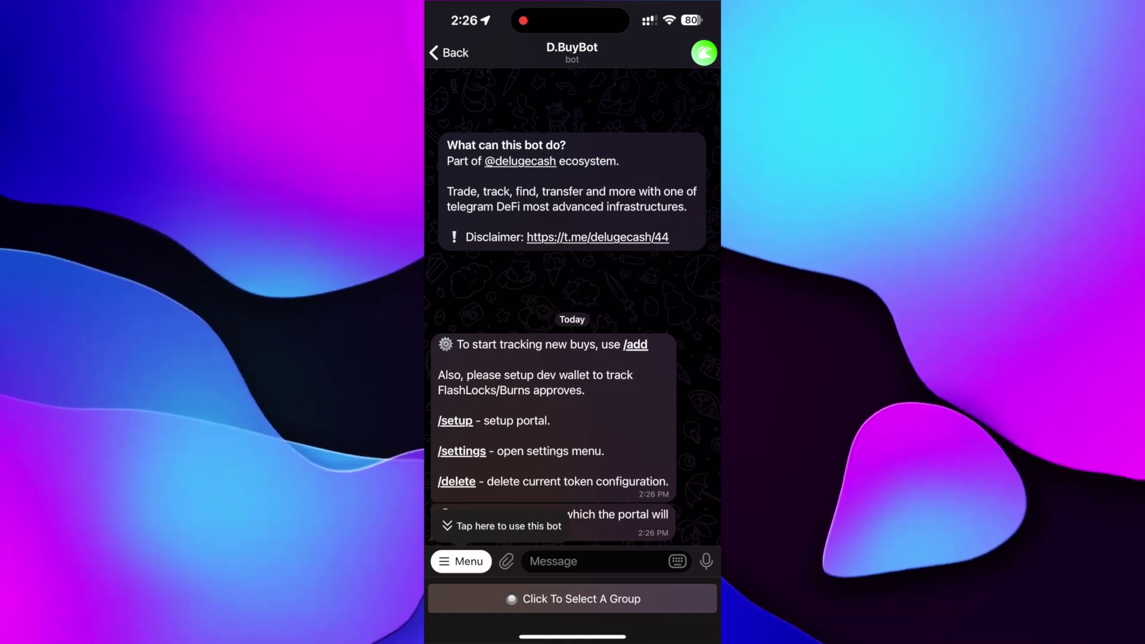
click(572, 598)
click(573, 436)
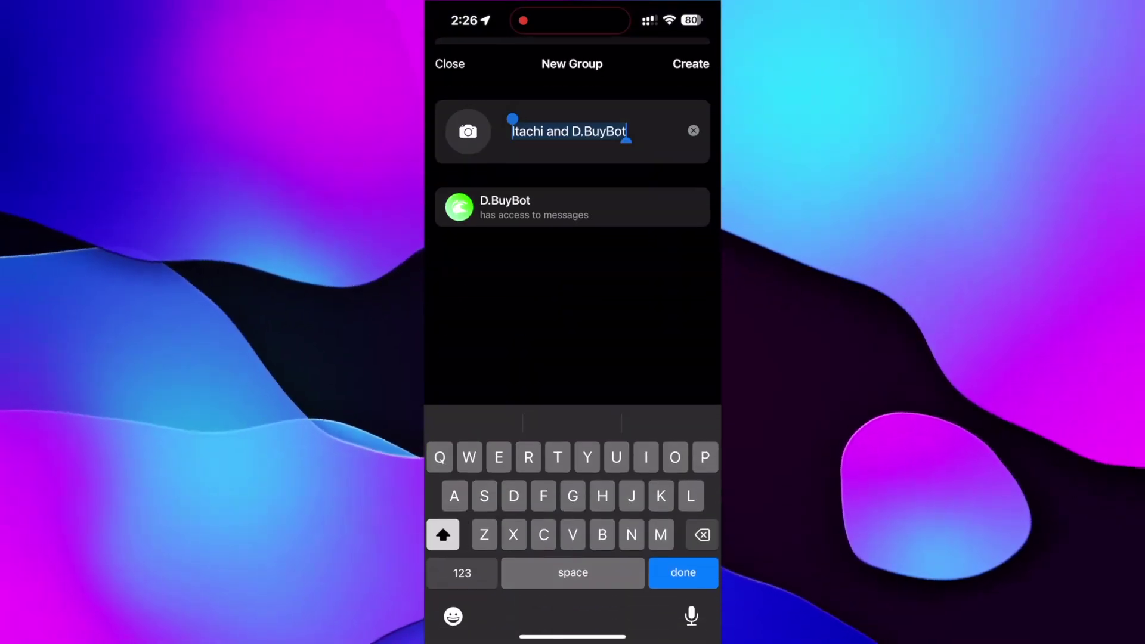
Create the HODLCOINSOLANA group and share it with D.BuyBot.
text(HODLCOINSOLANA)
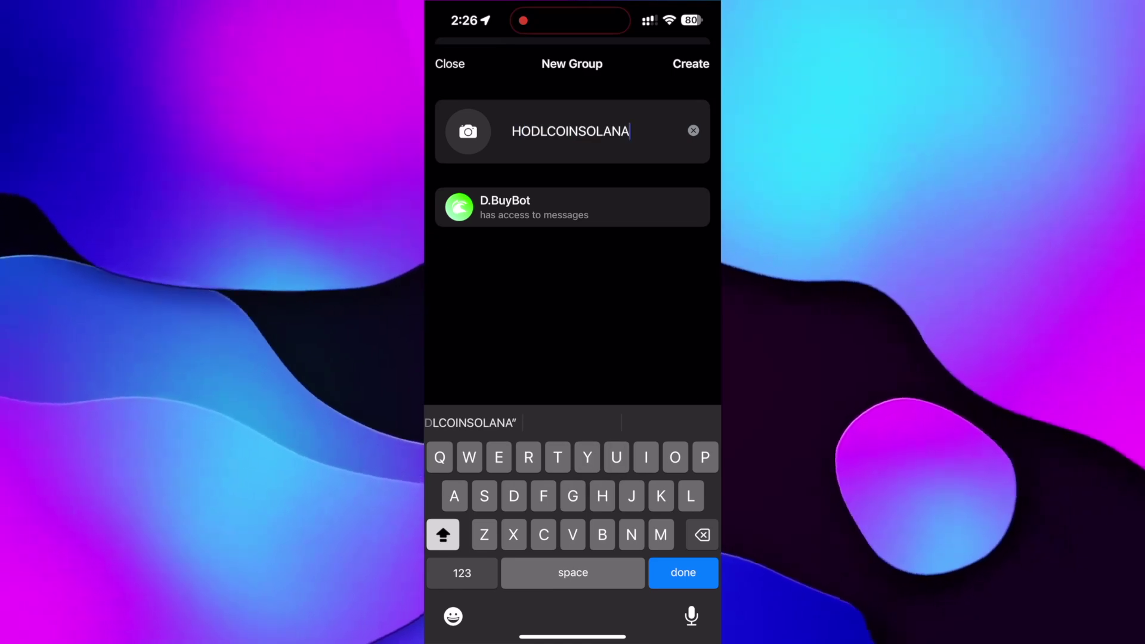
click(690, 63)
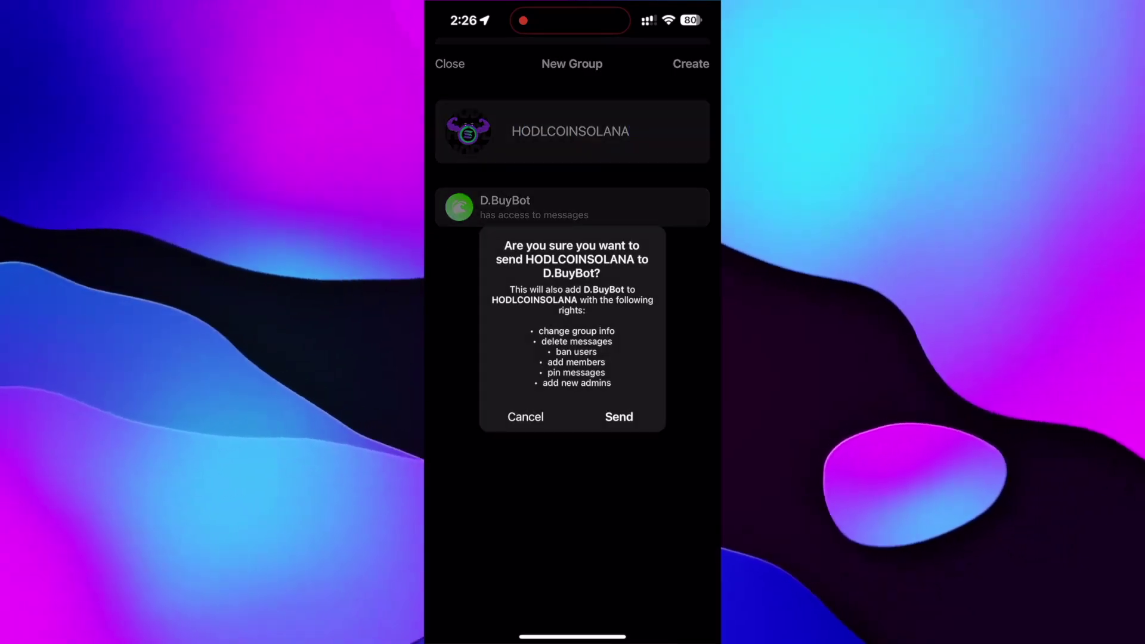
click(619, 418)
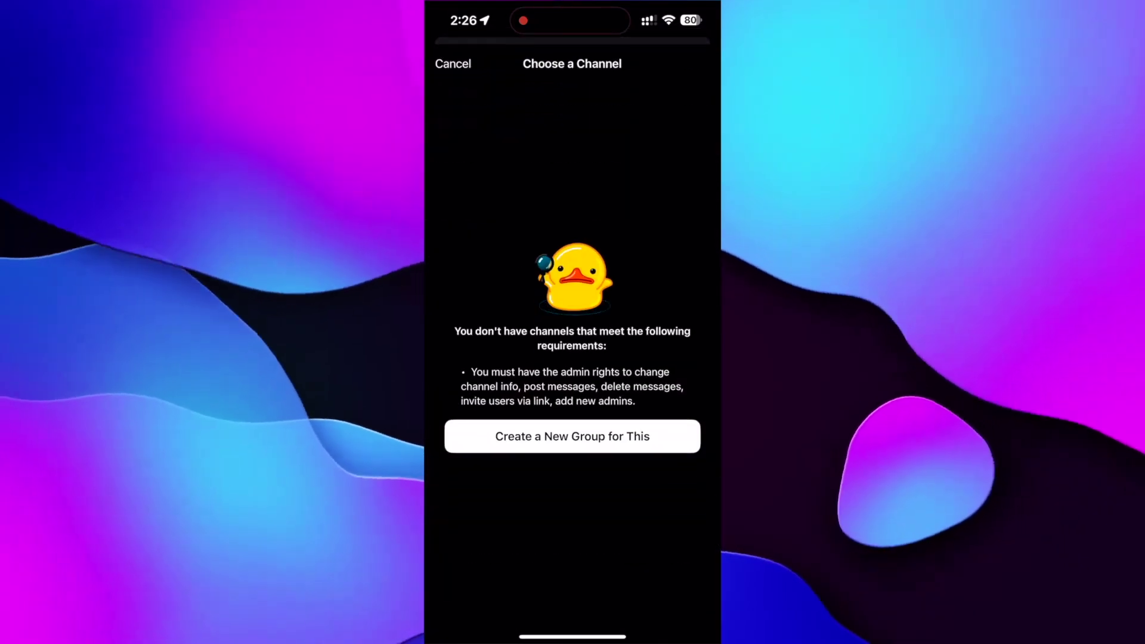
Create the HODLCOINSOLANA PORTAL channel and share it with the bot.
click(572, 435)
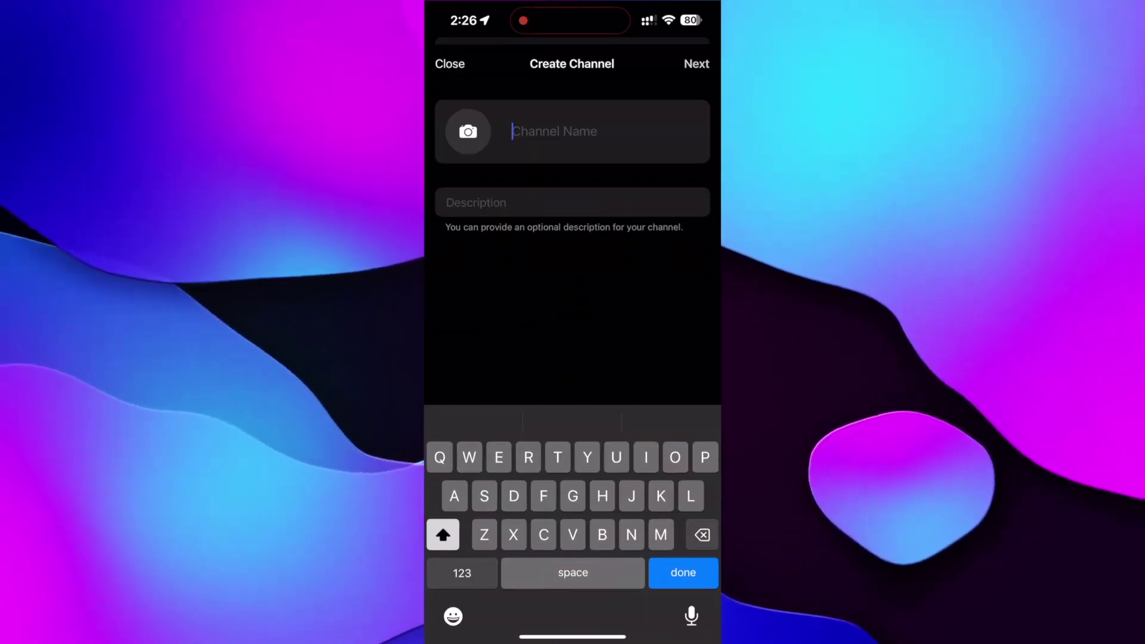
text(HODLCOIN)
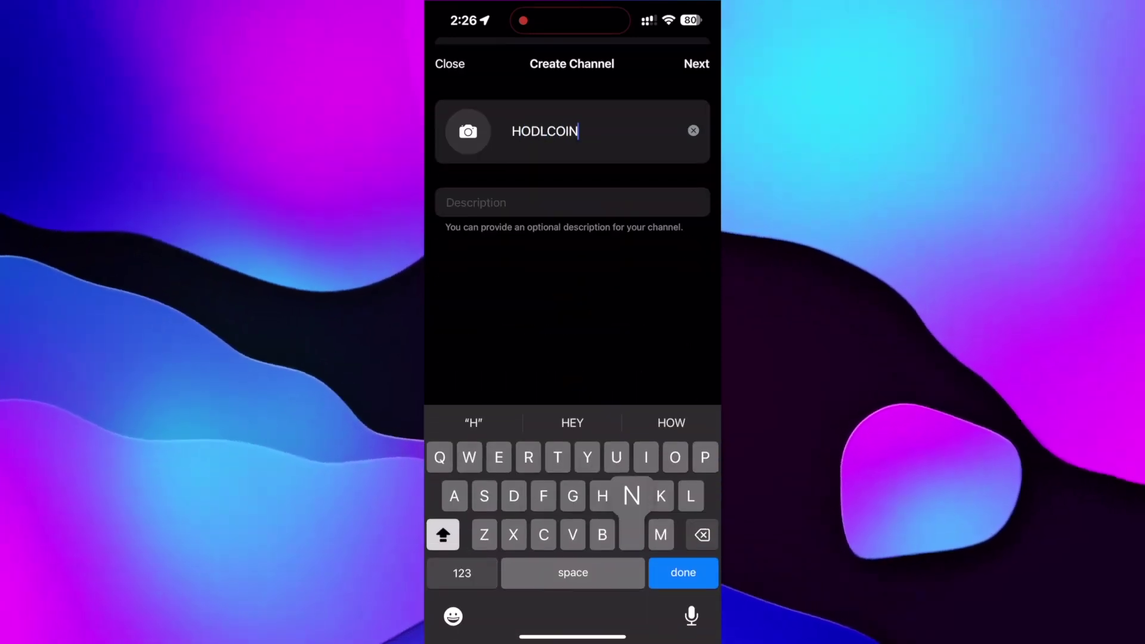
text(SOLANA PORTAL)
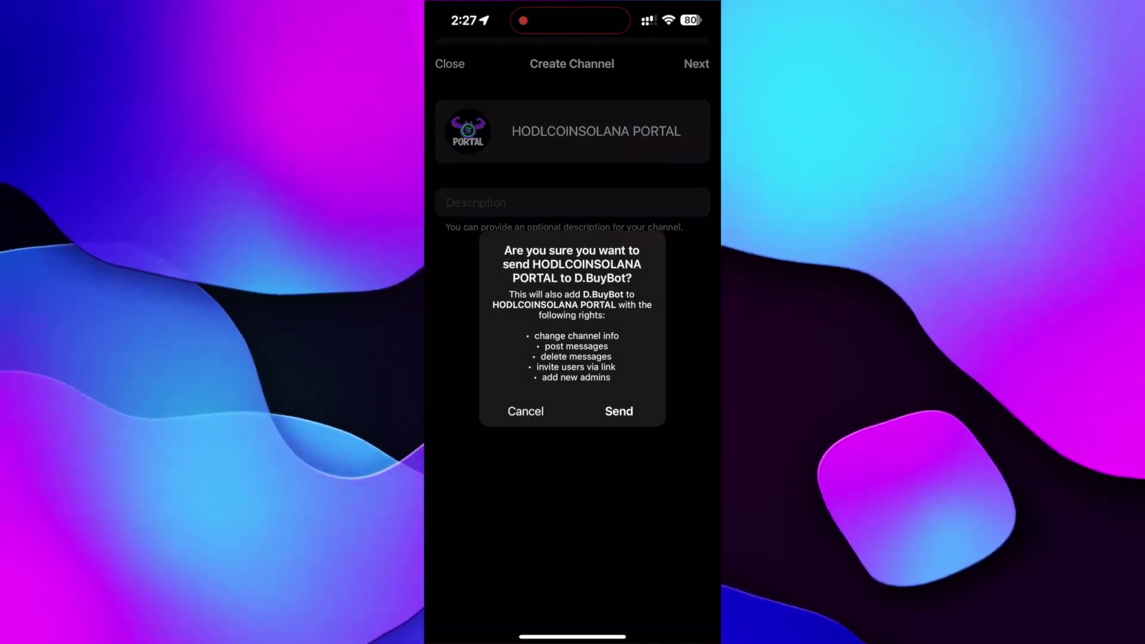
click(619, 411)
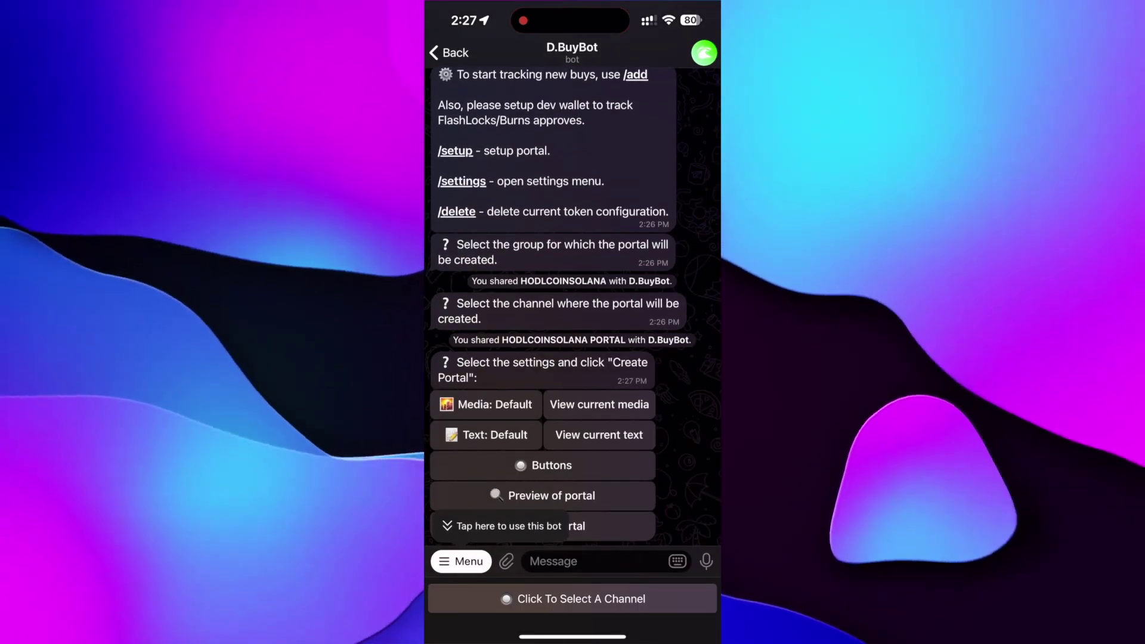
Create the verification portal from the D.BuyBot conversation.
click(448, 53)
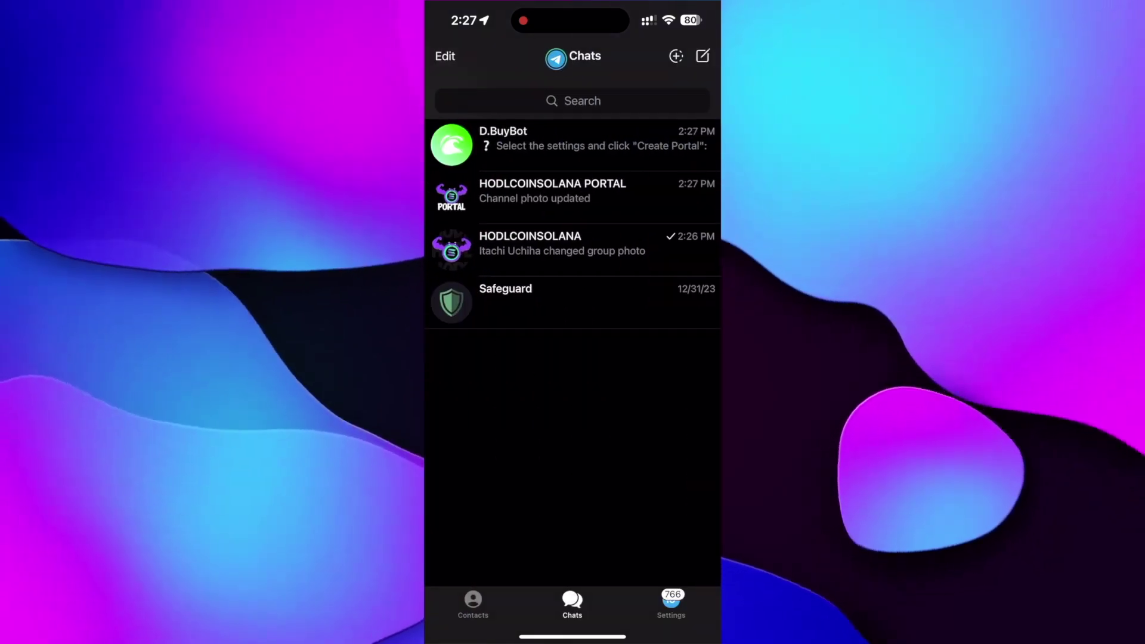
click(570, 133)
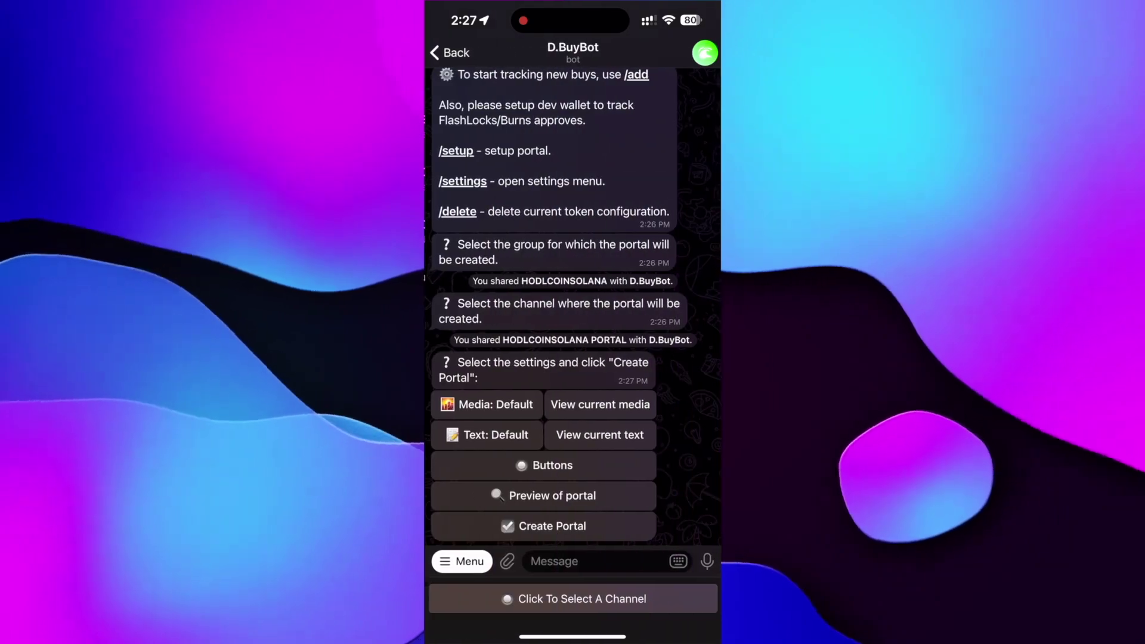
click(551, 526)
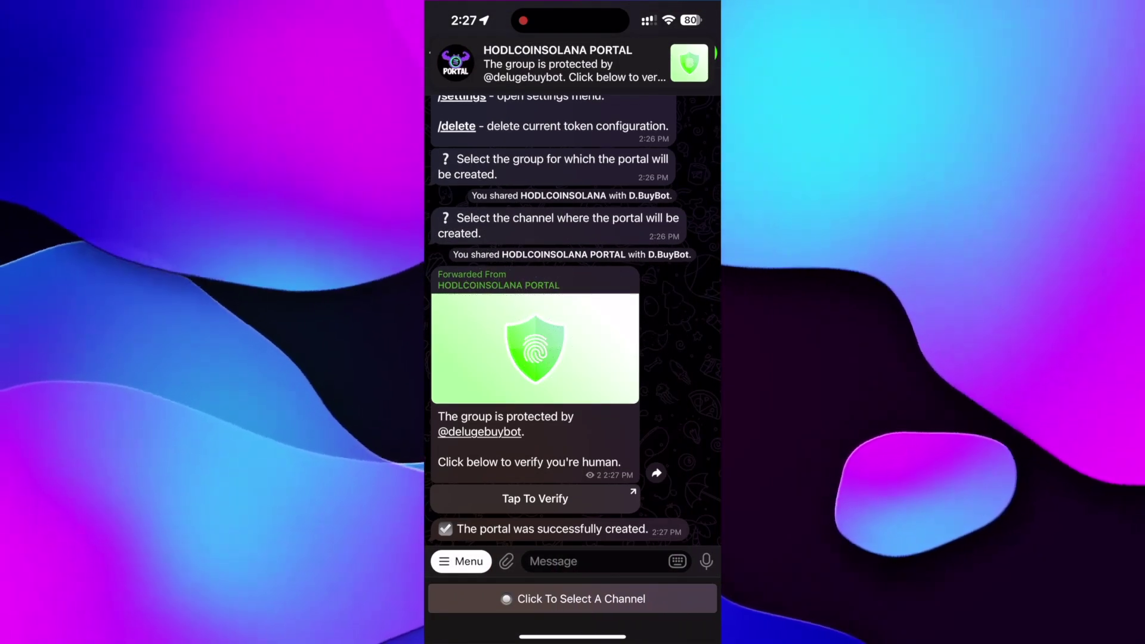
Make the HODLCOINSOLANA PORTAL channel public with the link t.me/hodlcoinsolana.
drag(432, 322, 686, 322)
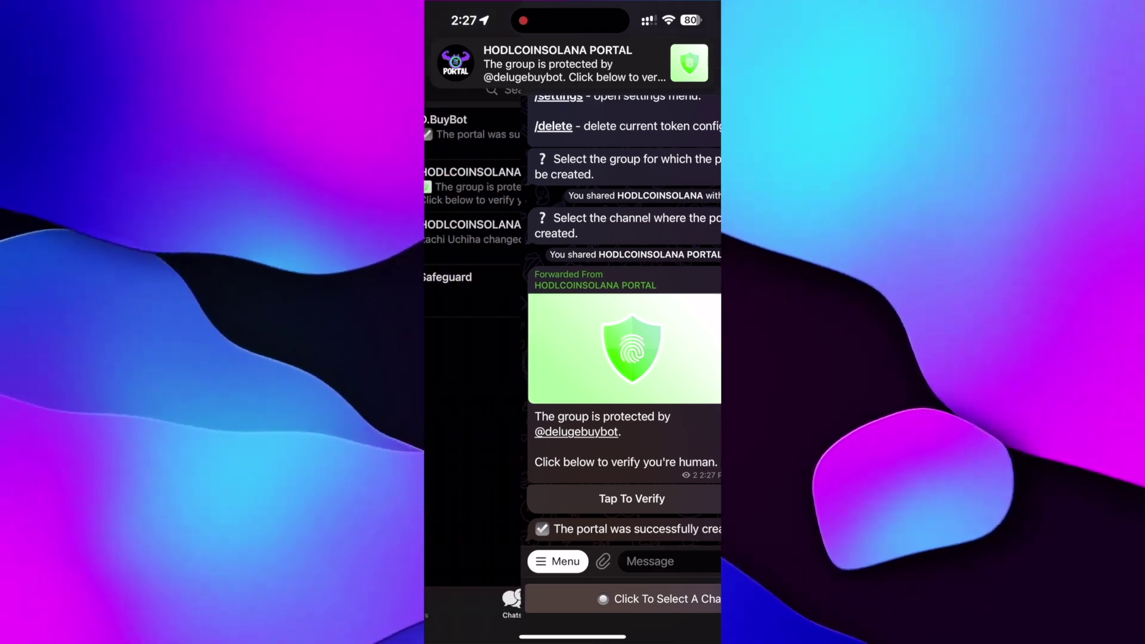
click(566, 181)
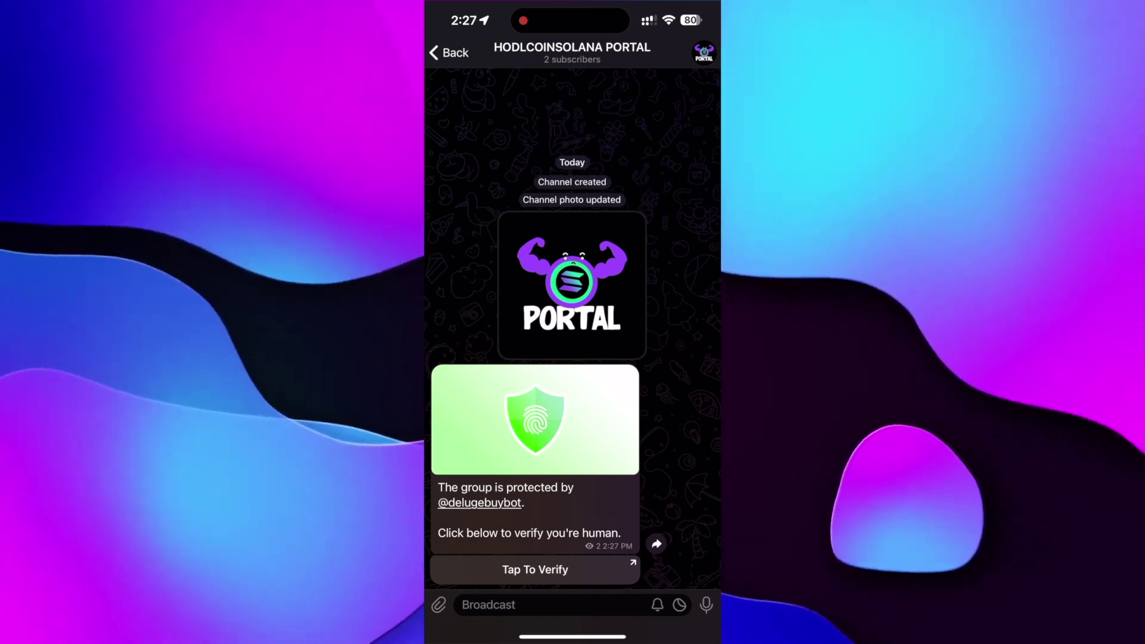
click(572, 49)
click(537, 316)
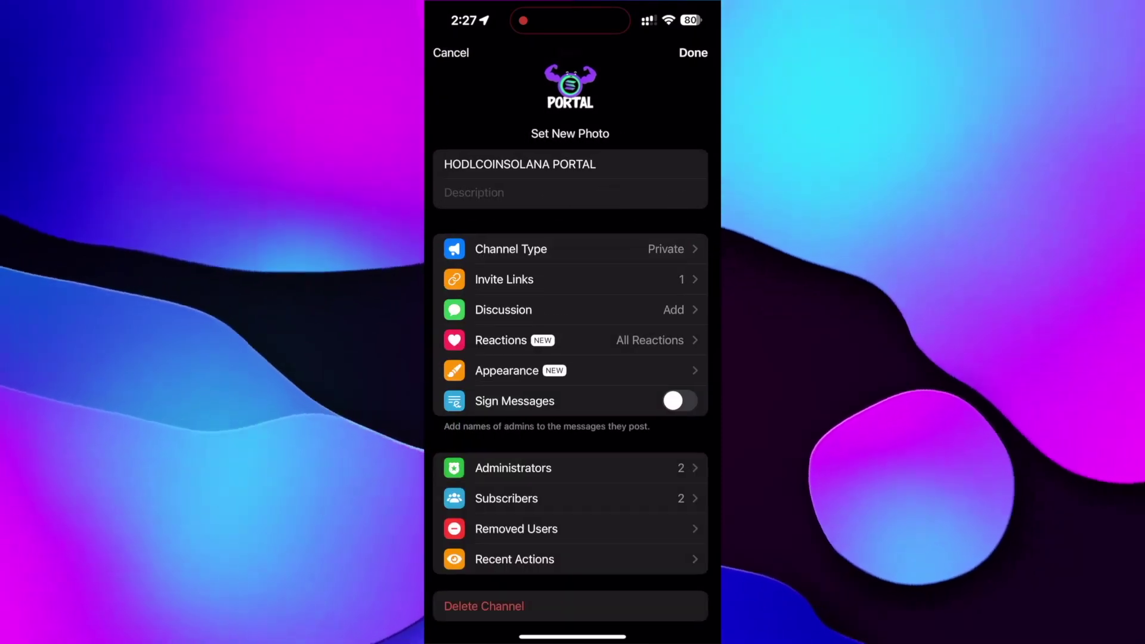
click(495, 248)
click(494, 119)
click(537, 223)
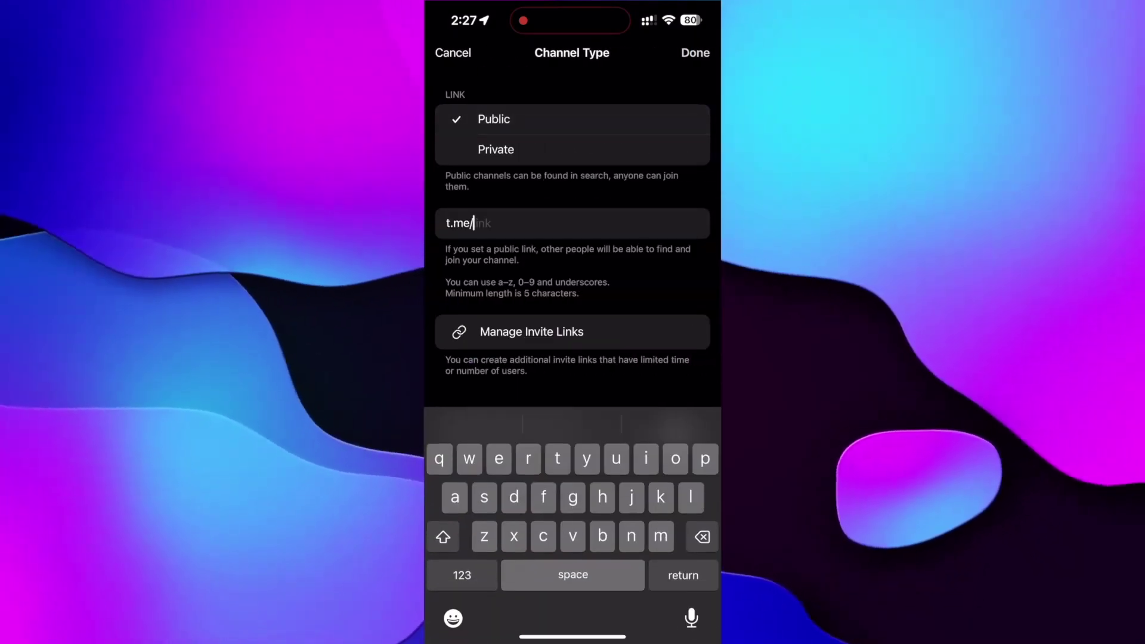
text(hodlcoinsolana)
click(696, 53)
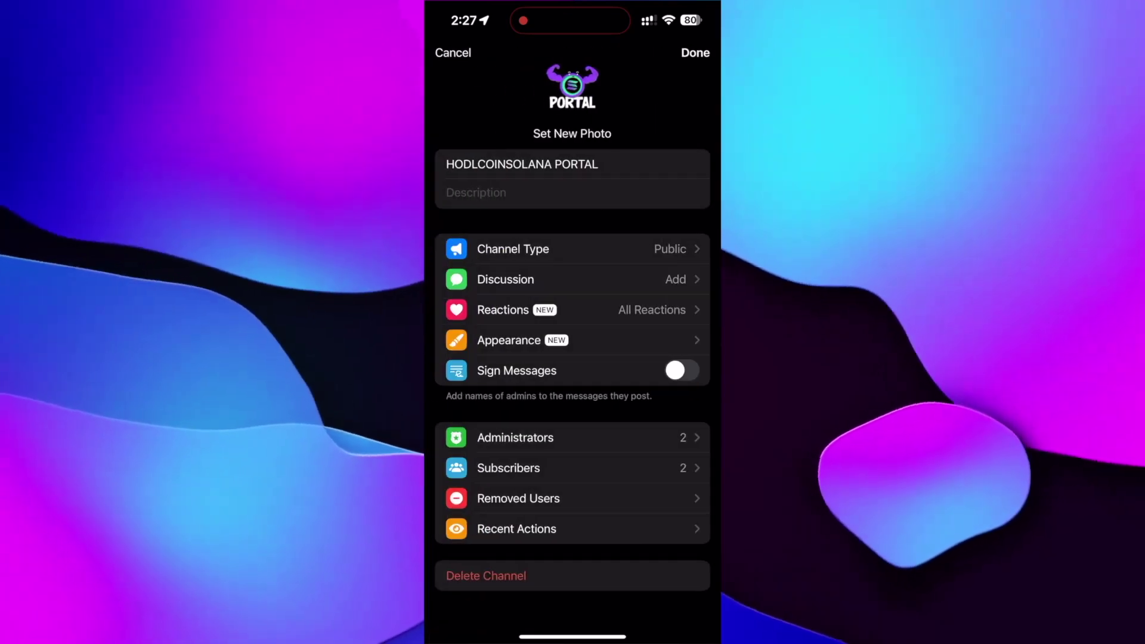
click(695, 52)
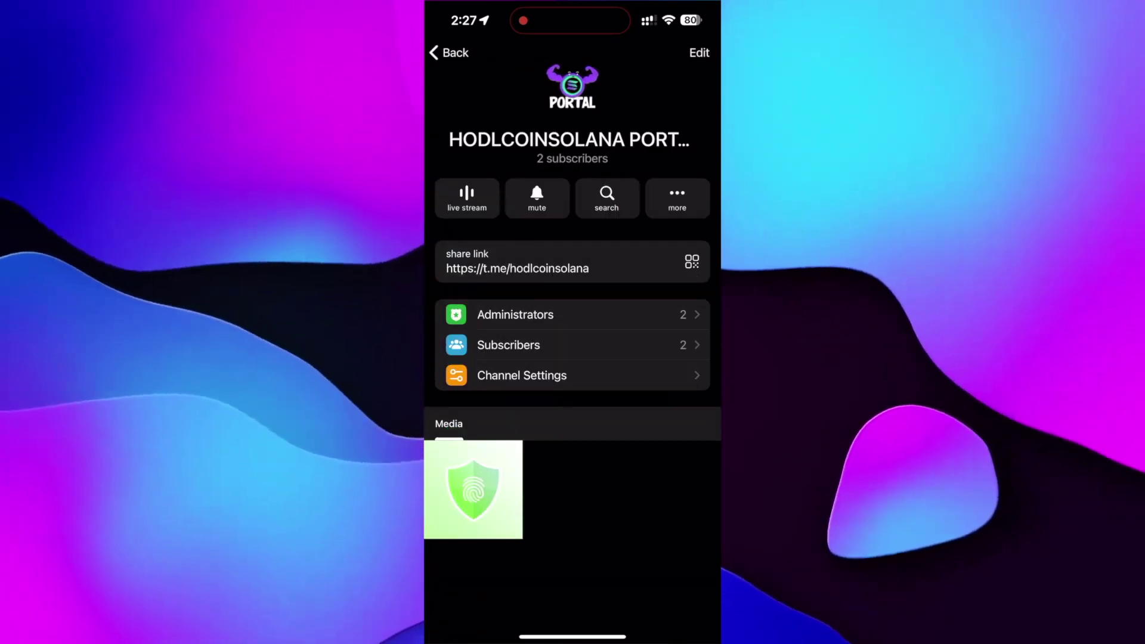
click(448, 52)
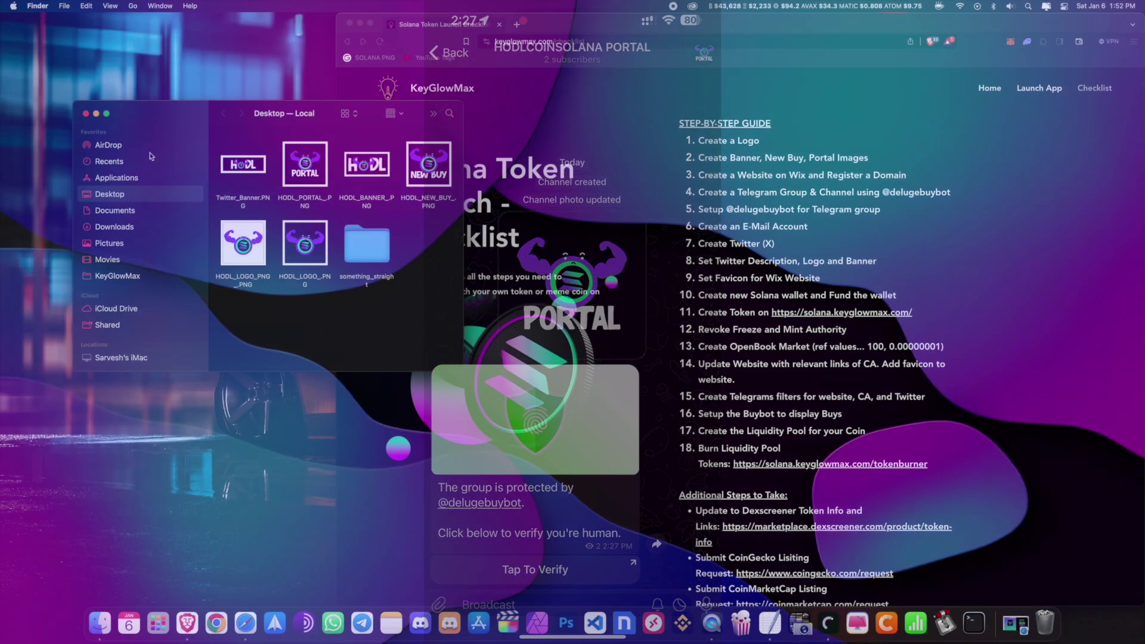
Highlight the checklist steps Create an E-Mail Account and Create Twitter (X).
drag(687, 232, 811, 228)
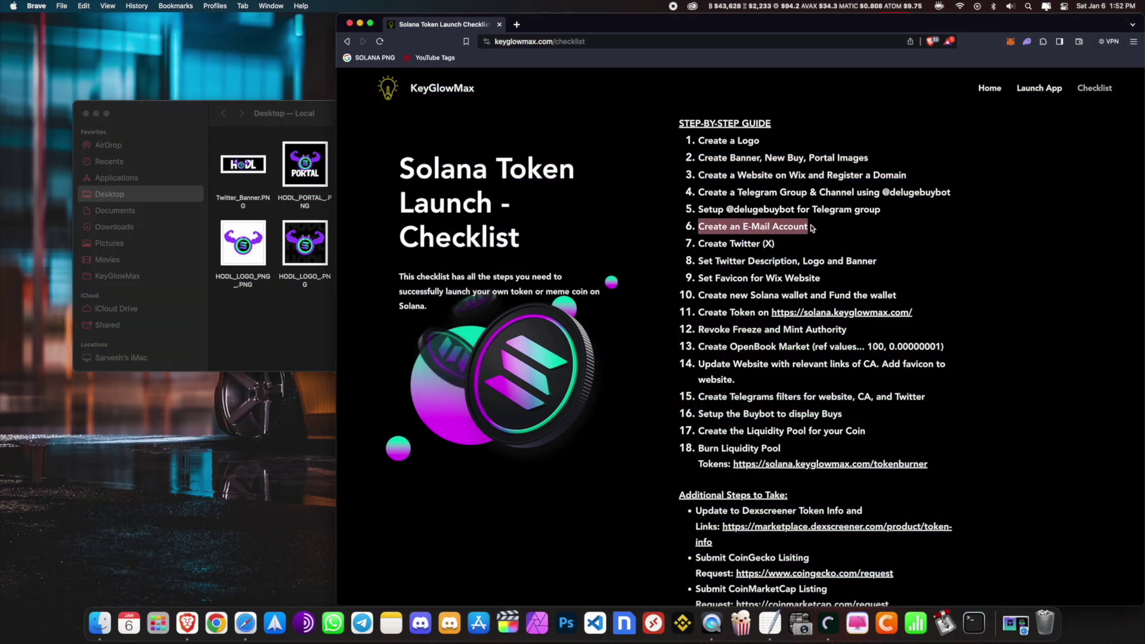
drag(692, 247, 782, 245)
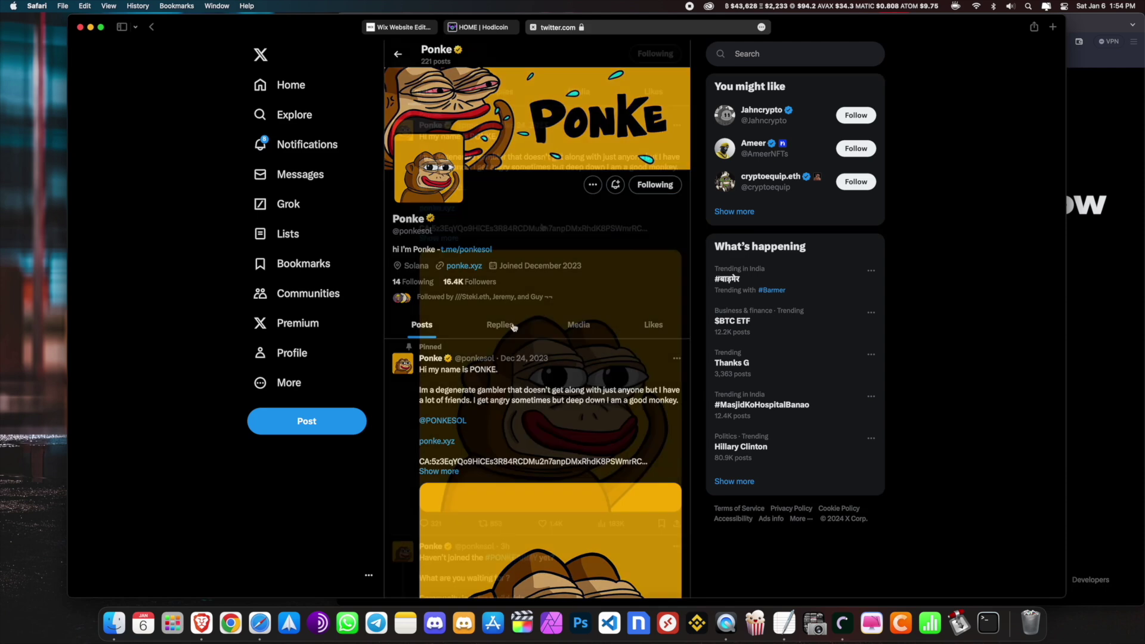
Scroll through Ponke's X profile as a reference example.
scroll(543, 226, down, 4)
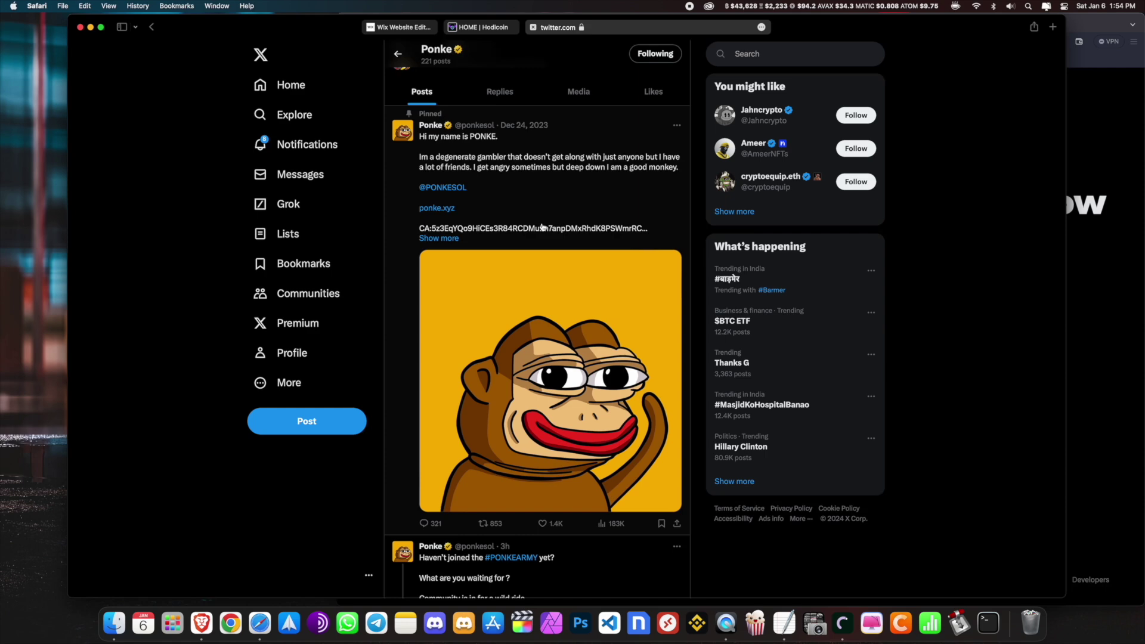
scroll(543, 226, up, 4)
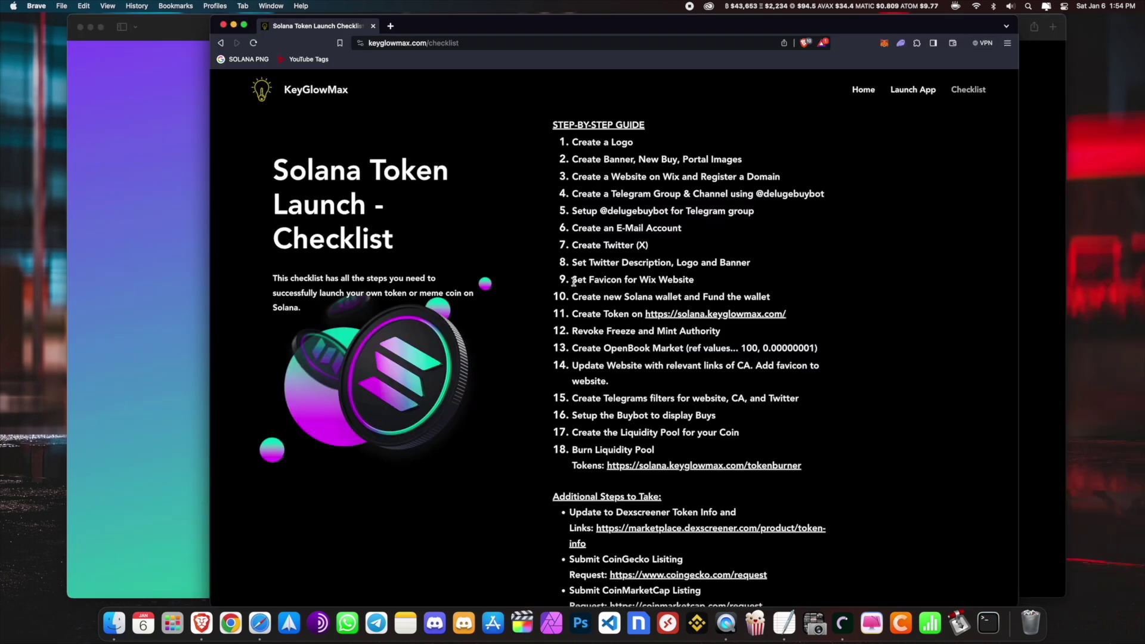
Highlight the Set Favicon step, check the Wix favicon settings, then highlight the Solana wallet step.
drag(573, 282, 688, 280)
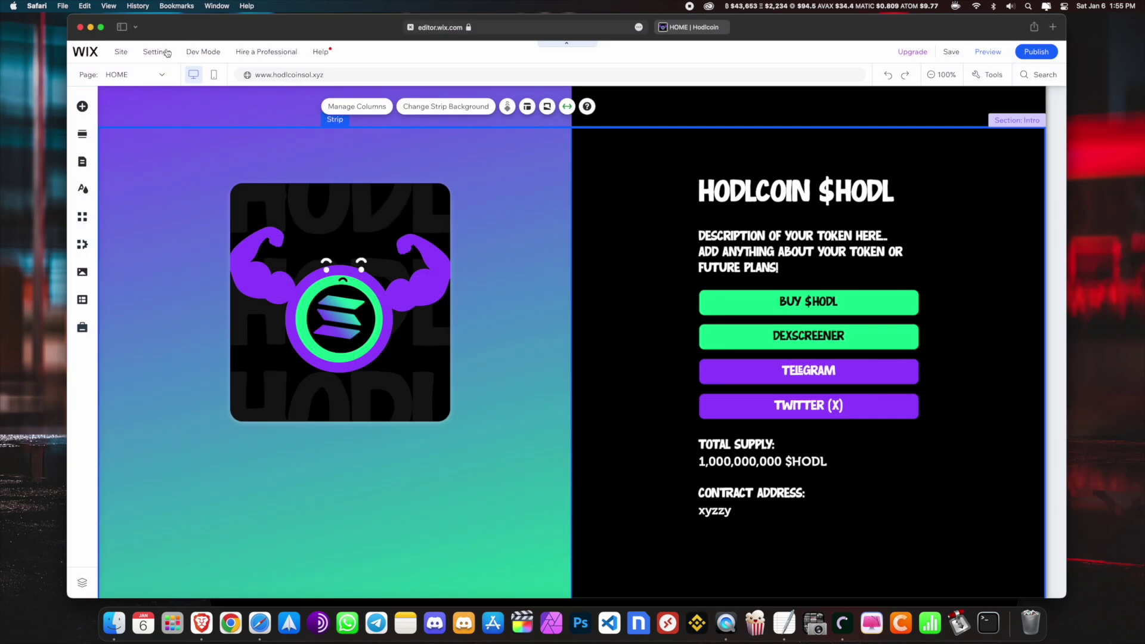
click(157, 51)
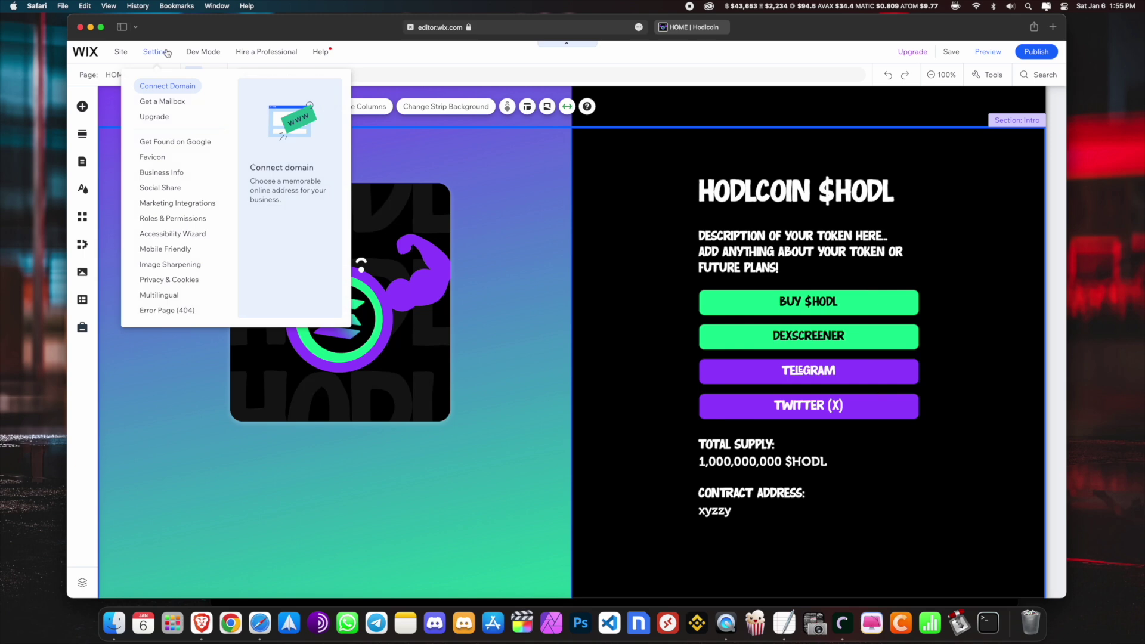
click(170, 157)
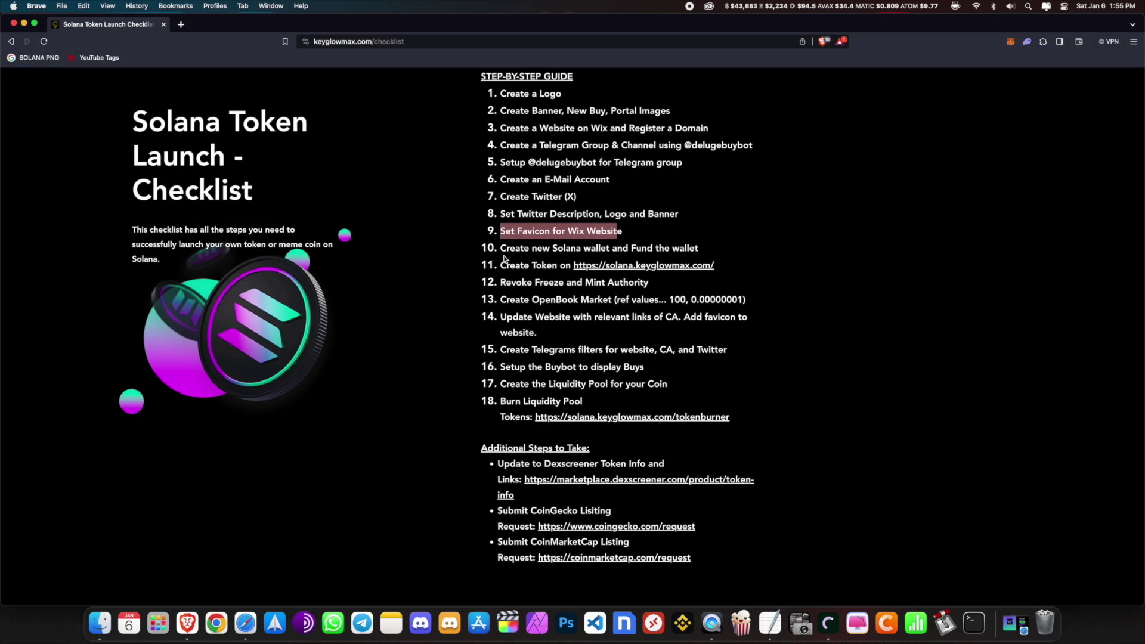
drag(501, 249, 708, 252)
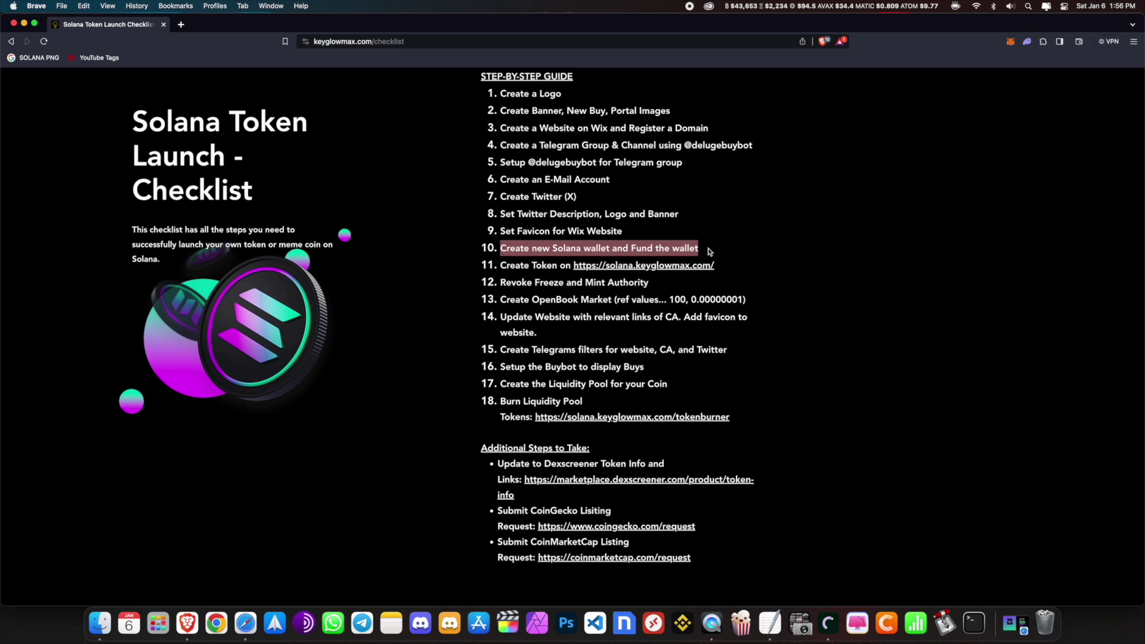
Check the Solana wallet balance and open solana.keyglowmax.com in a new tab.
click(1026, 42)
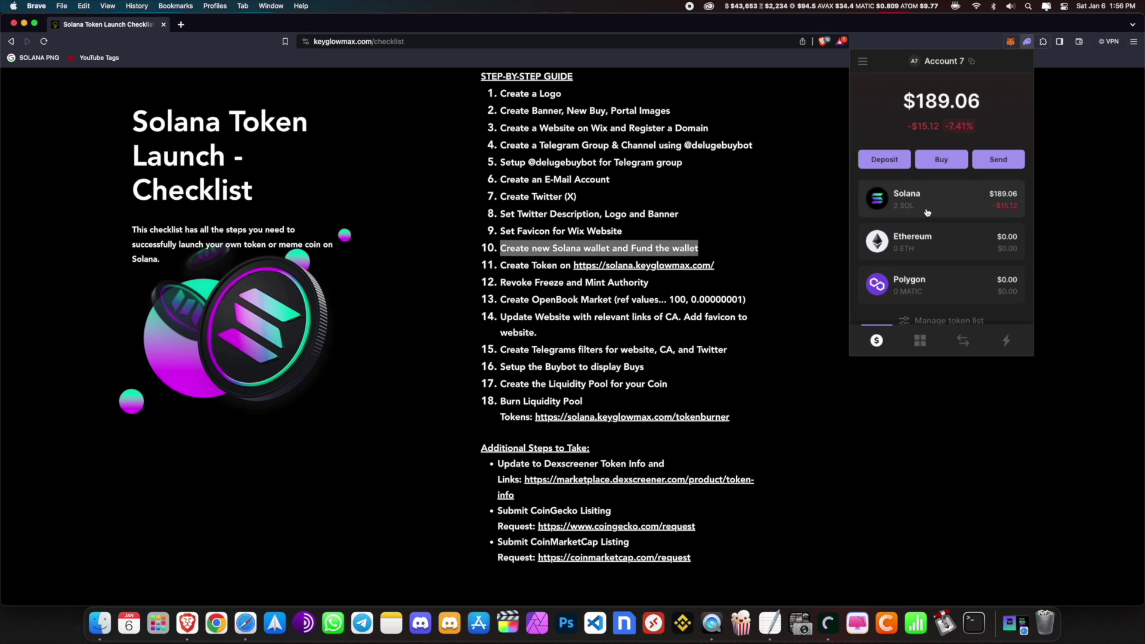
key(Escape)
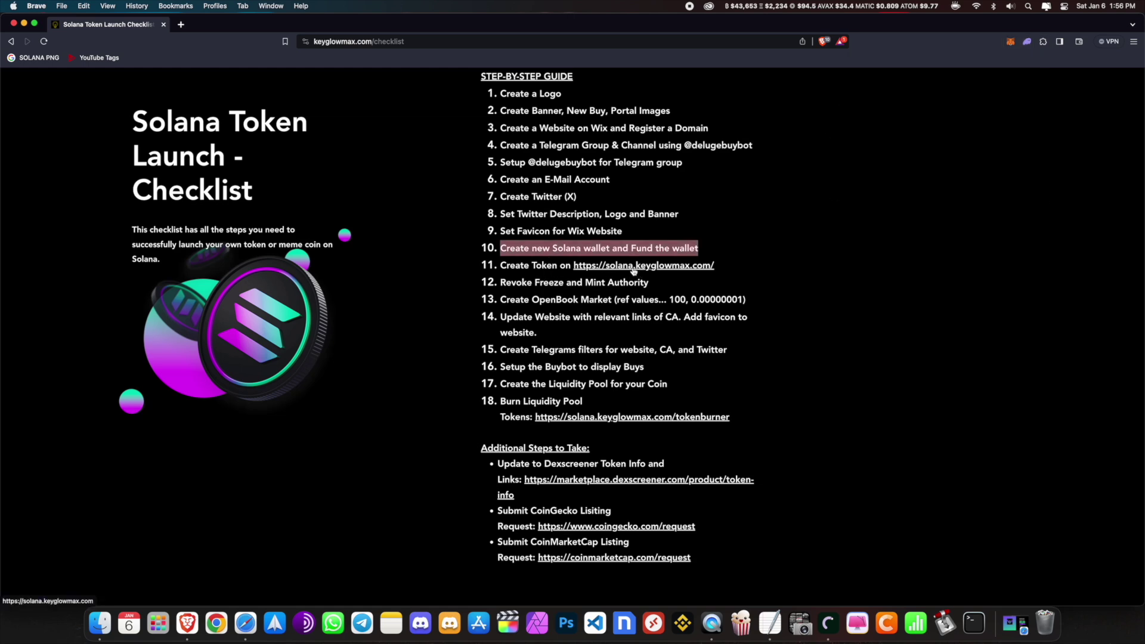
right_click(634, 268)
click(662, 275)
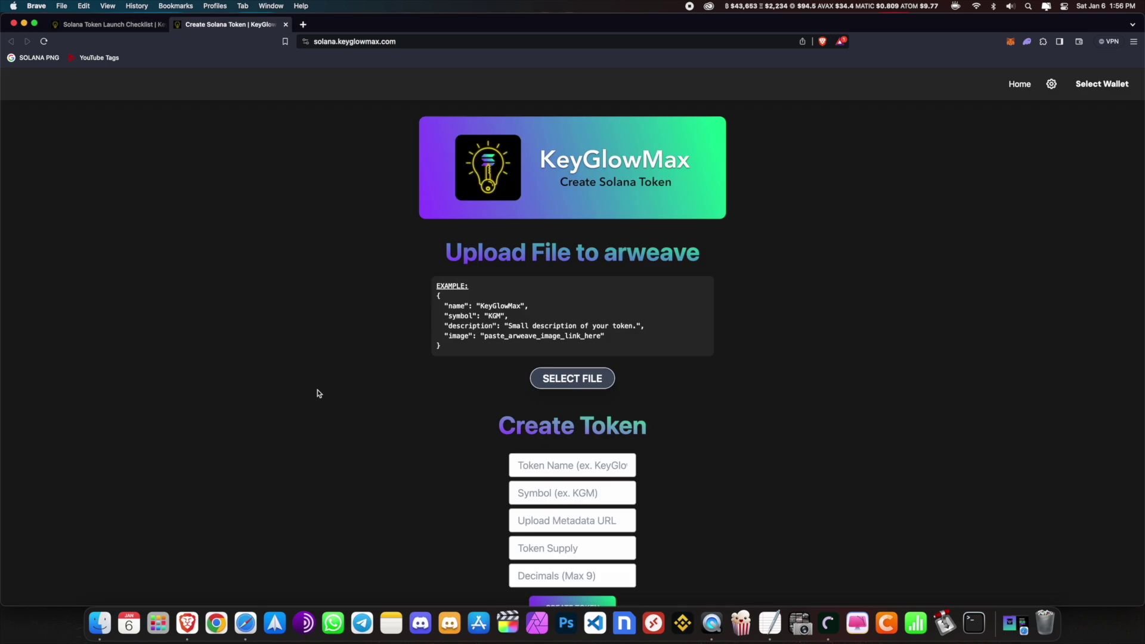
Connect the Phantom wallet to the Create Solana Token page.
click(1102, 84)
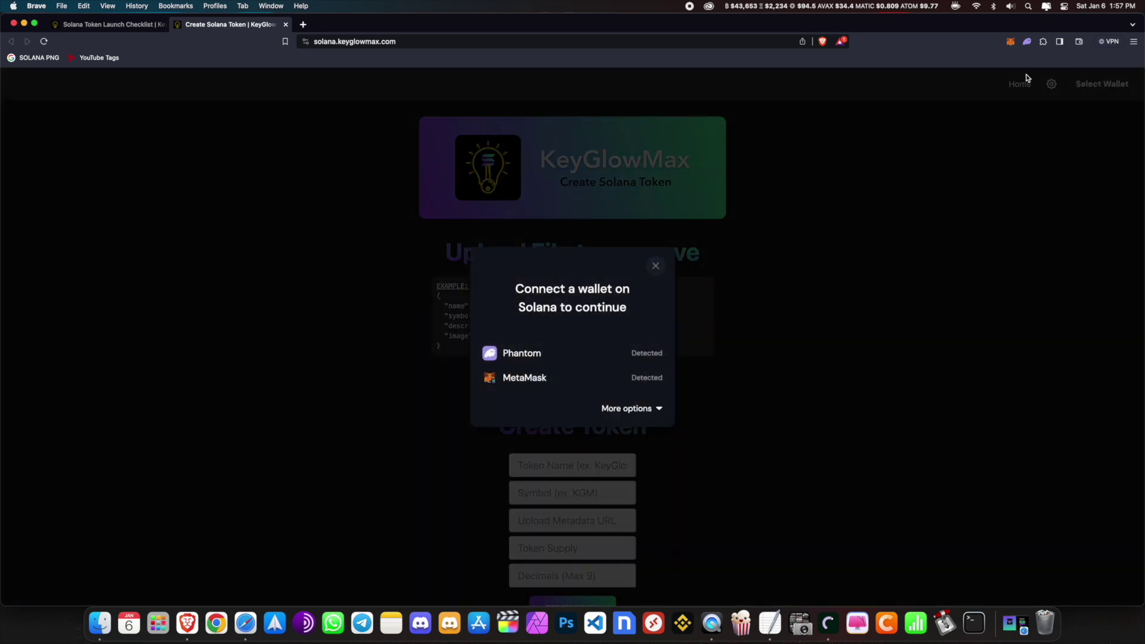
click(563, 354)
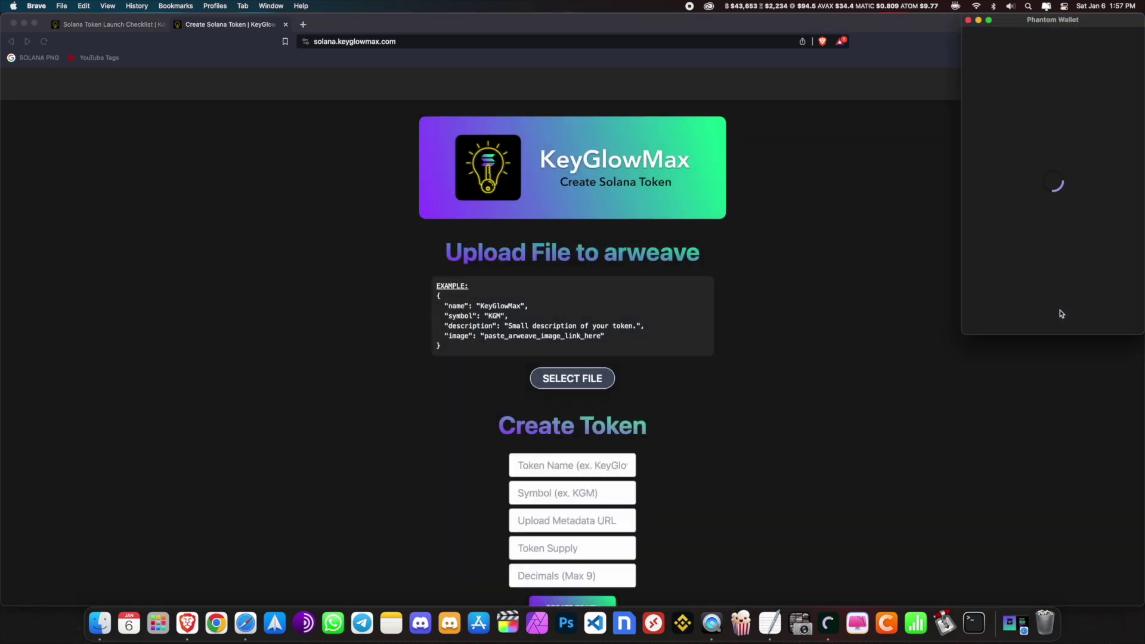
click(1081, 319)
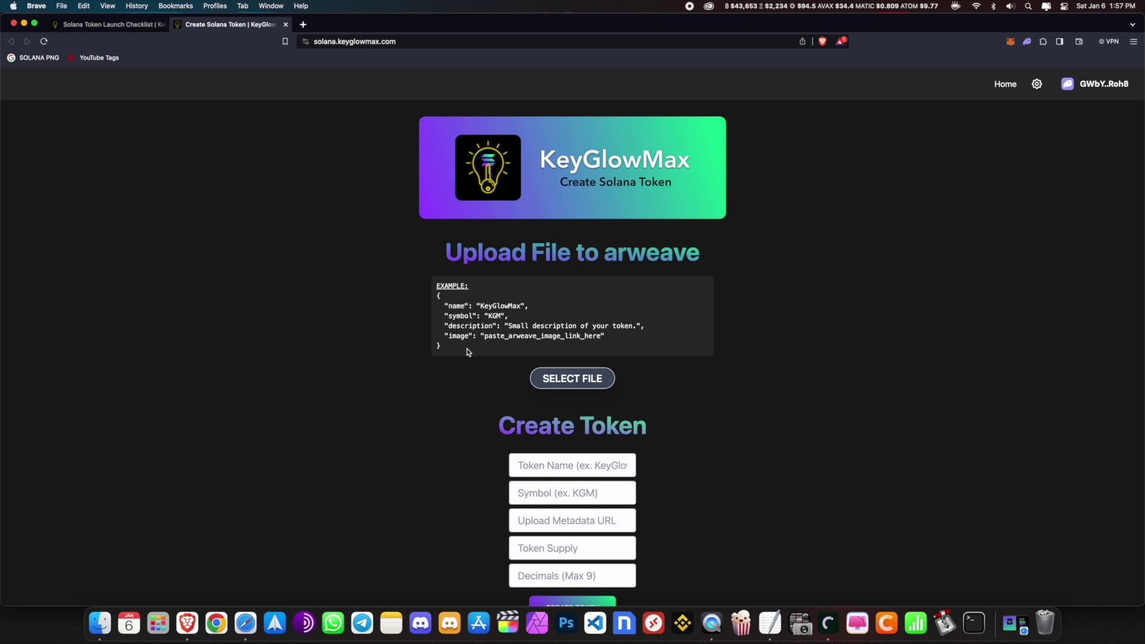
drag(468, 352, 437, 297)
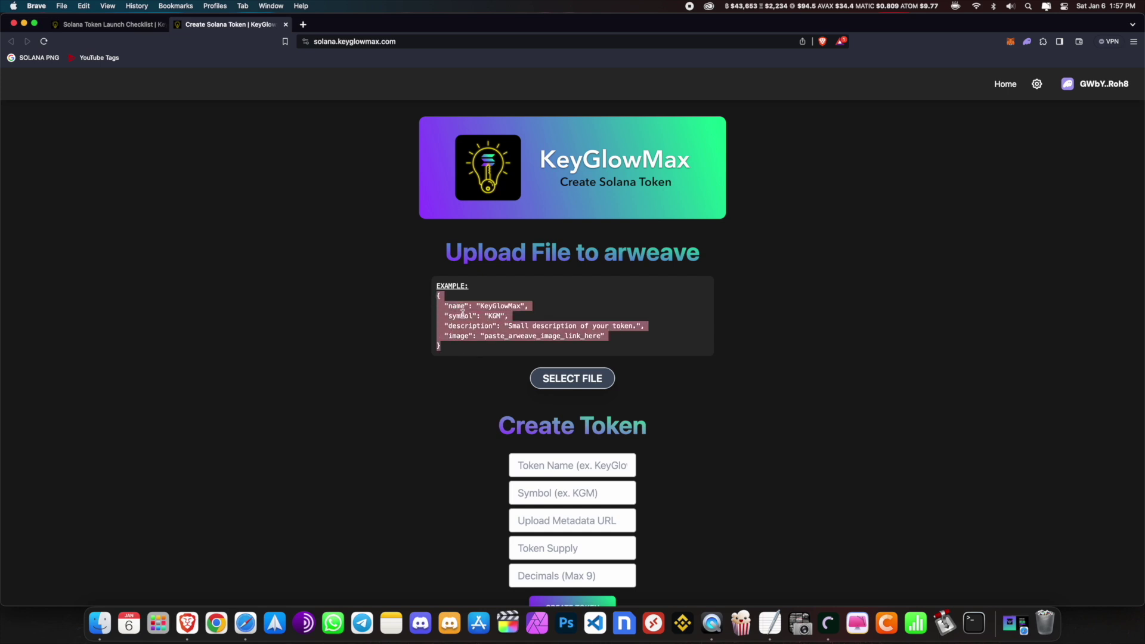
click(463, 335)
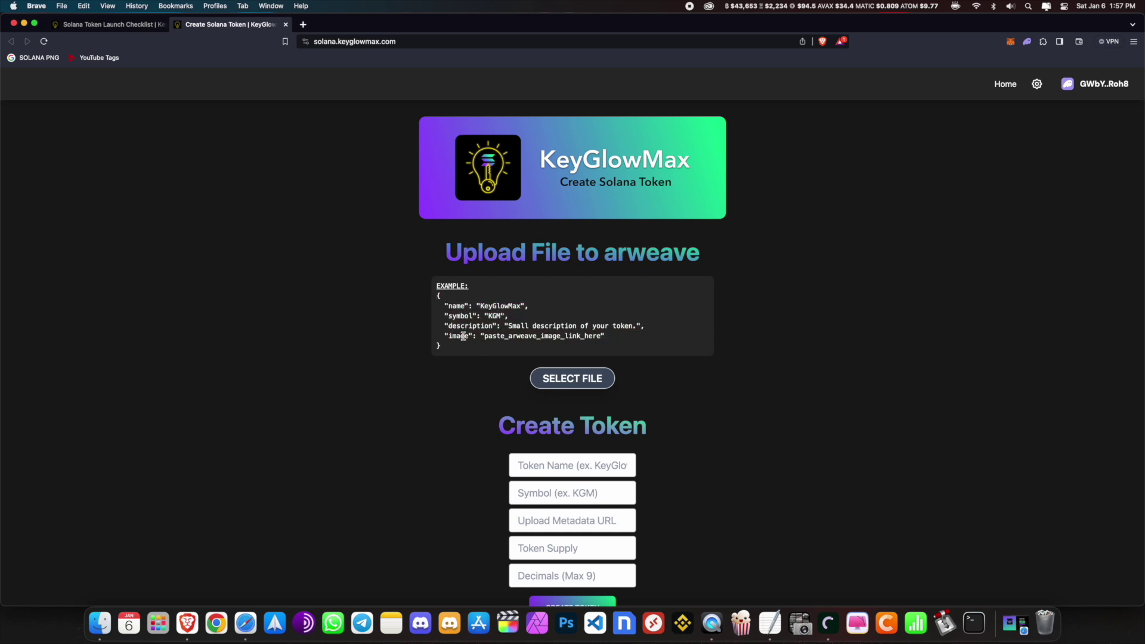
Upload HODL_LOGO_.PNG to Arweave, approving the three Phantom wallet requests.
click(565, 376)
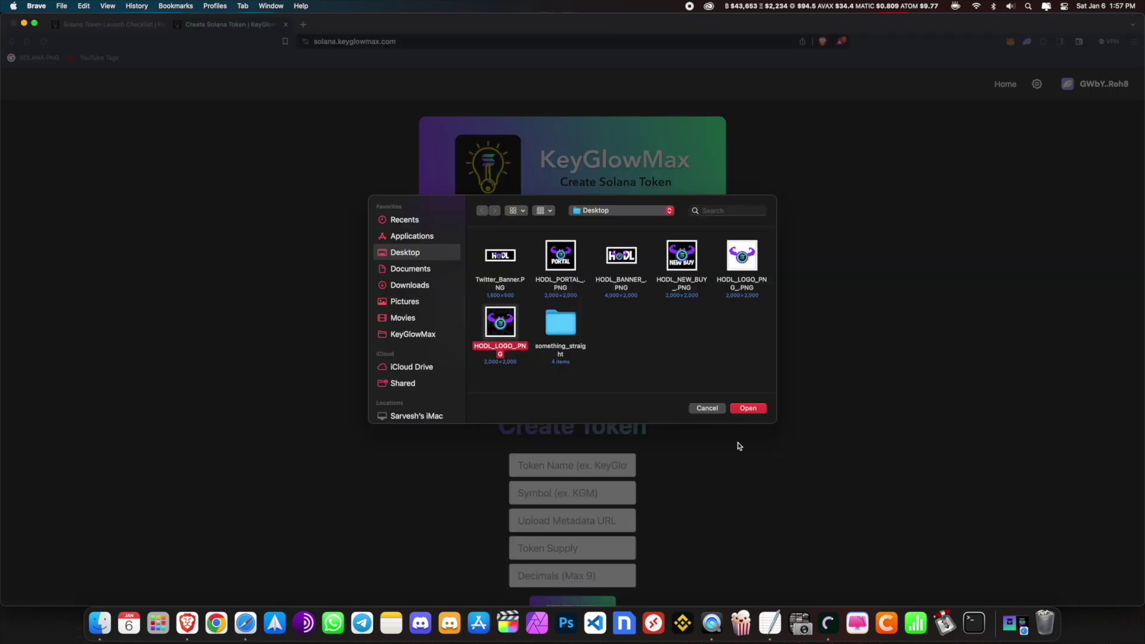
click(748, 410)
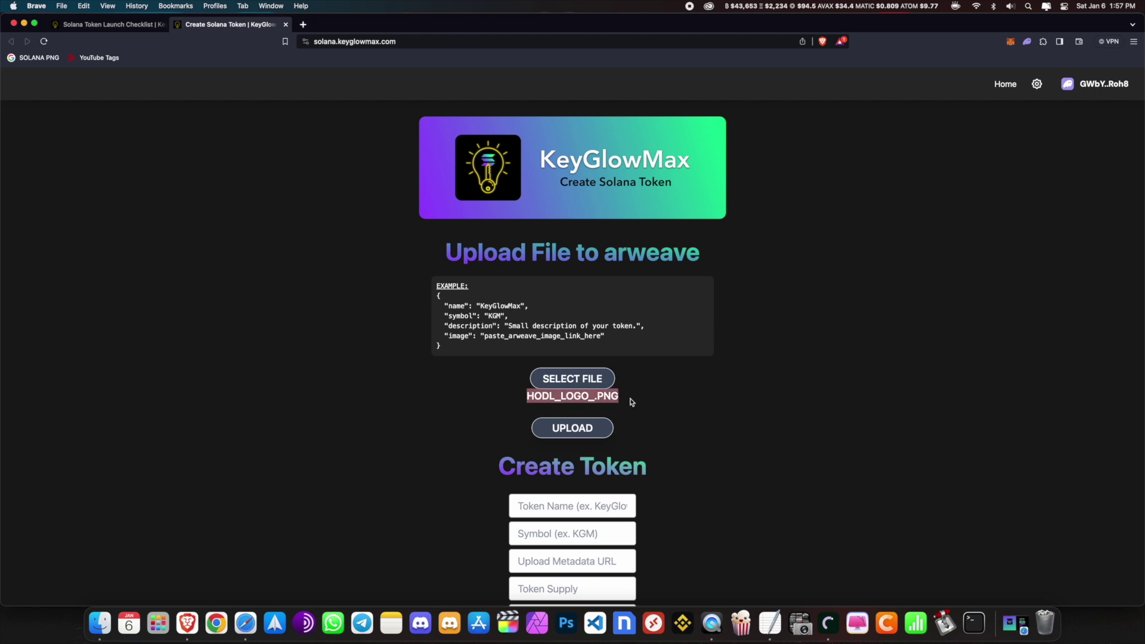
click(576, 430)
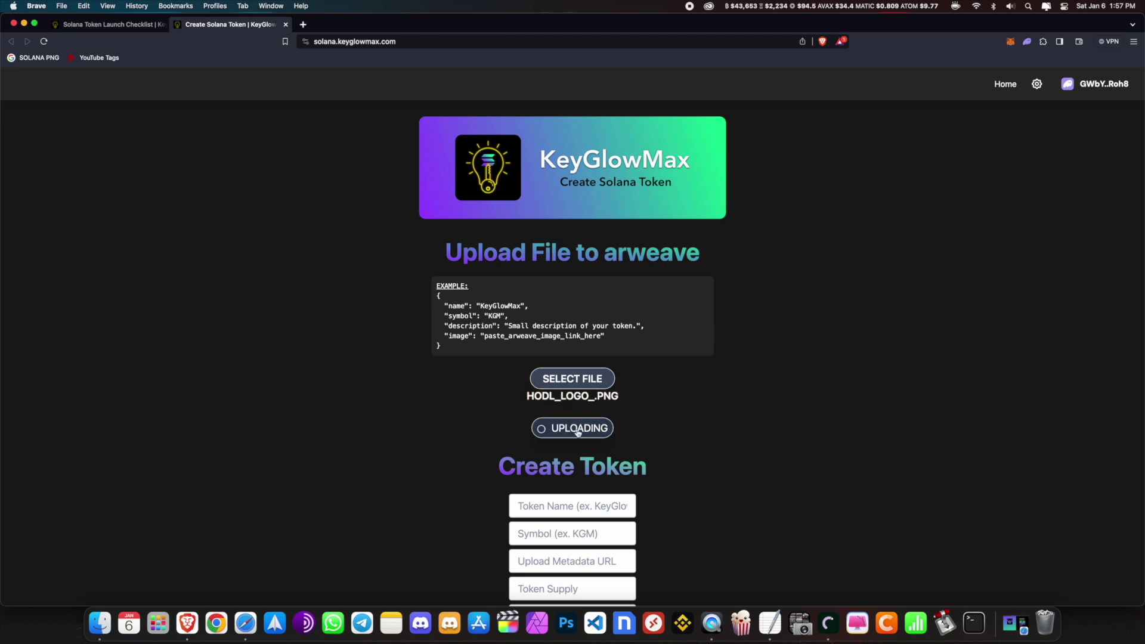
click(1100, 320)
click(1088, 322)
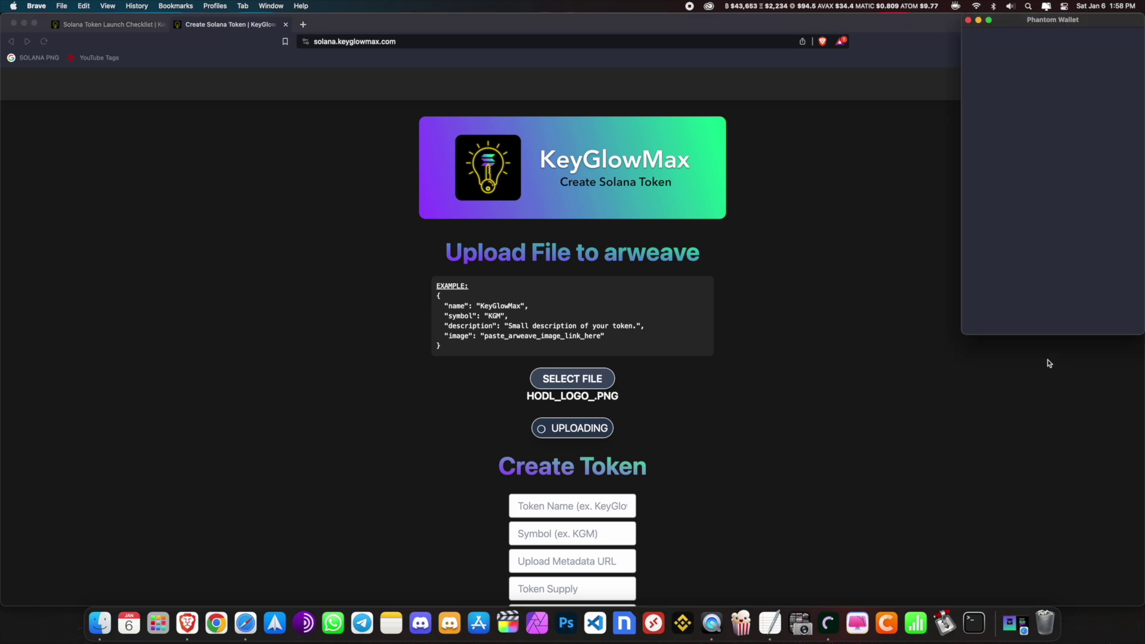
click(1095, 316)
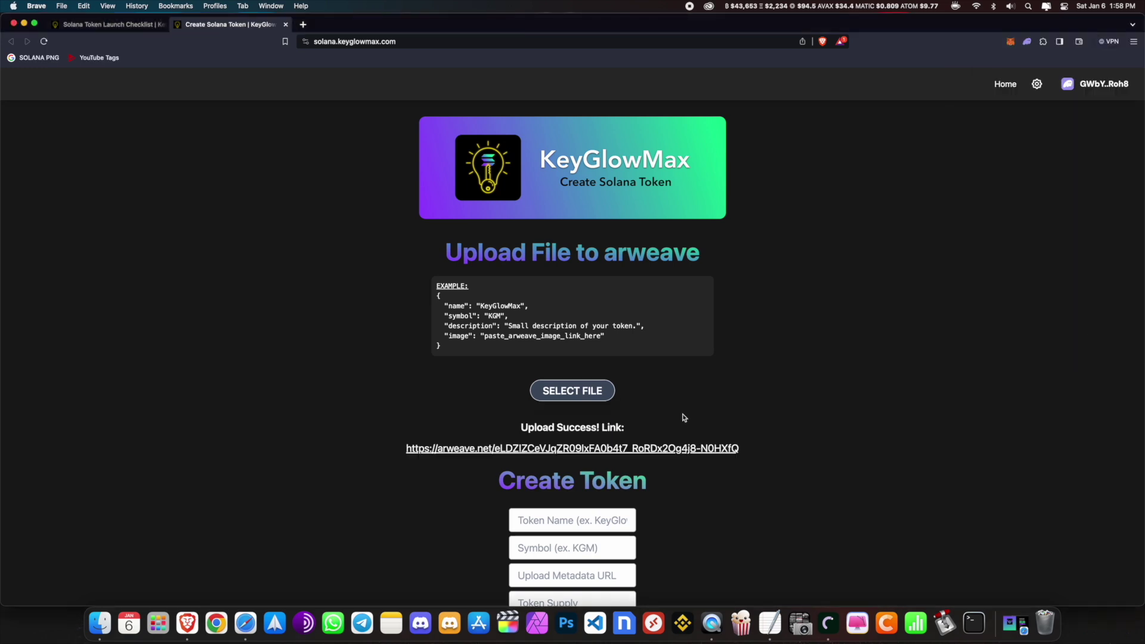
right_click(456, 448)
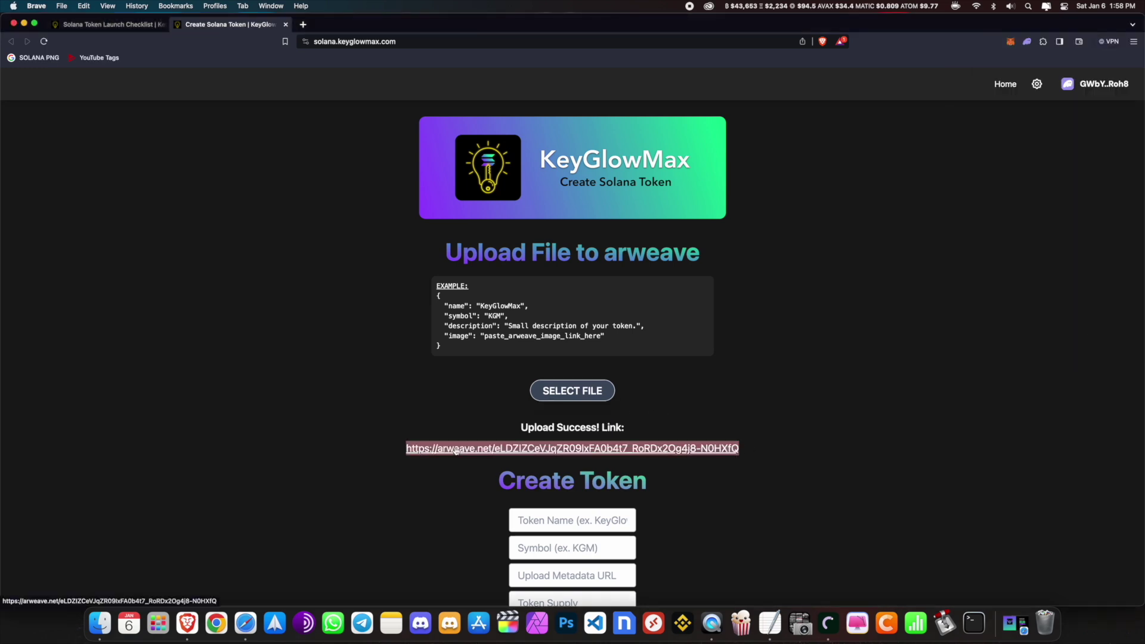
Open the returned Arweave link in a new tab to view the uploaded logo, then return.
click(512, 376)
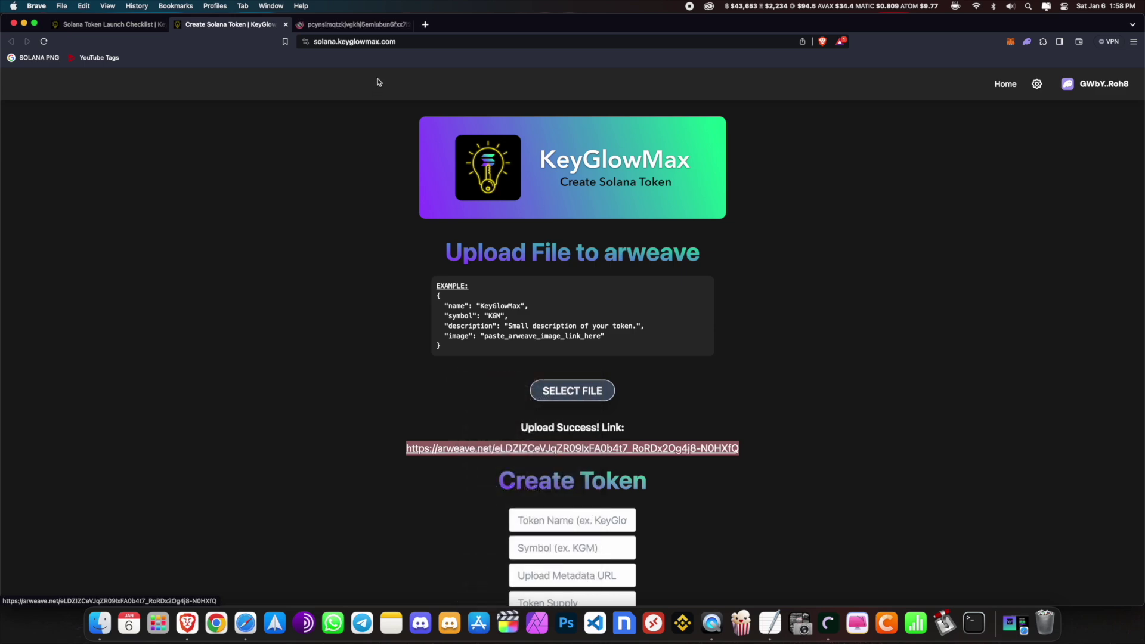
click(359, 27)
click(408, 25)
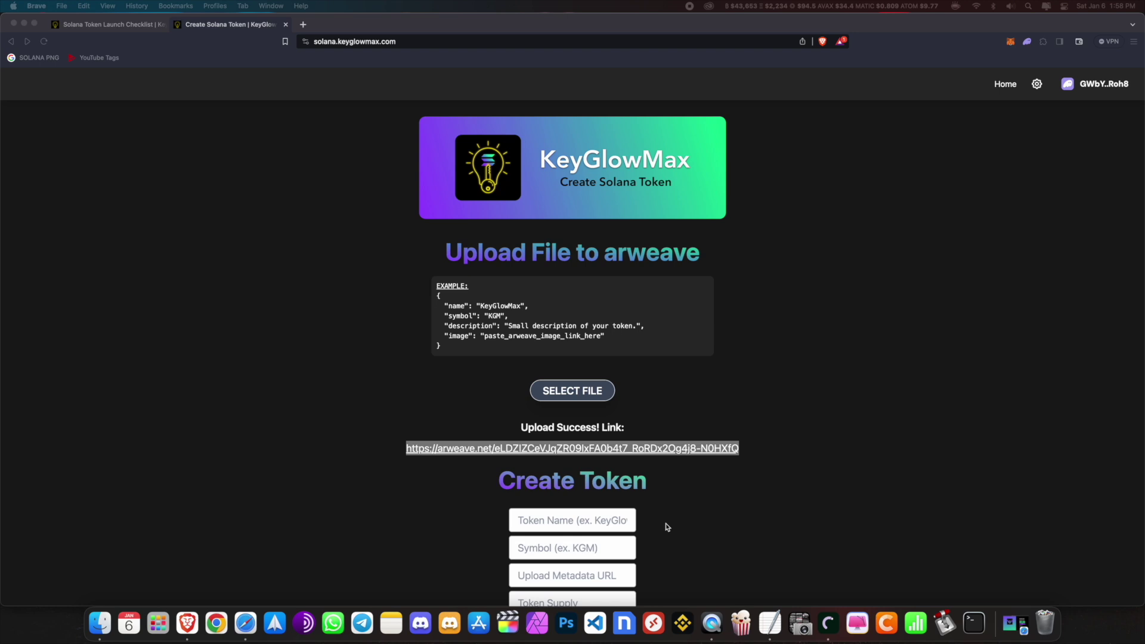
Copy the example metadata JSON into a new TextEdit document.
drag(453, 348, 437, 300)
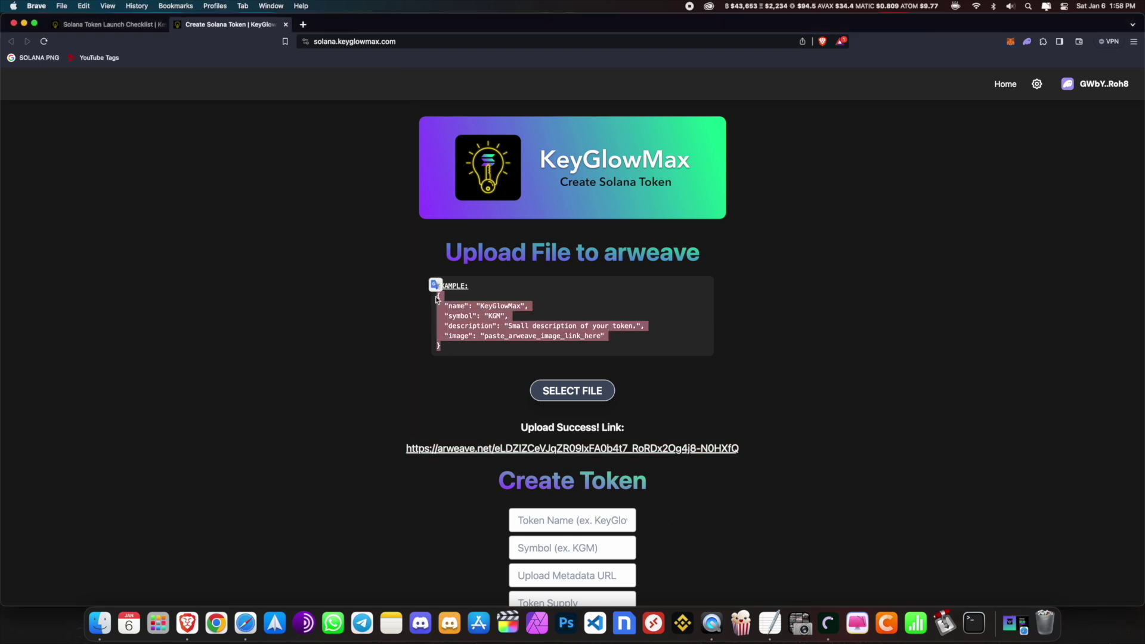
key(super+c)
key(super+v)
Replace the image placeholder with the Arweave logo link and the description with 'This coin is for HODLers.'.
click(730, 458)
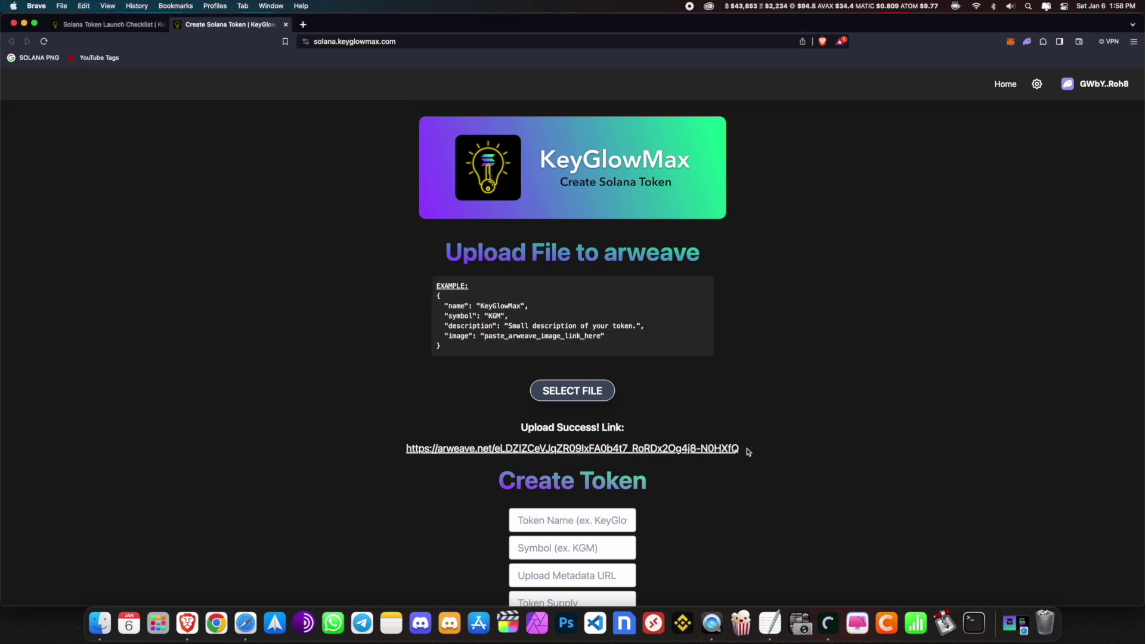
drag(748, 452, 388, 453)
key(super+Tab)
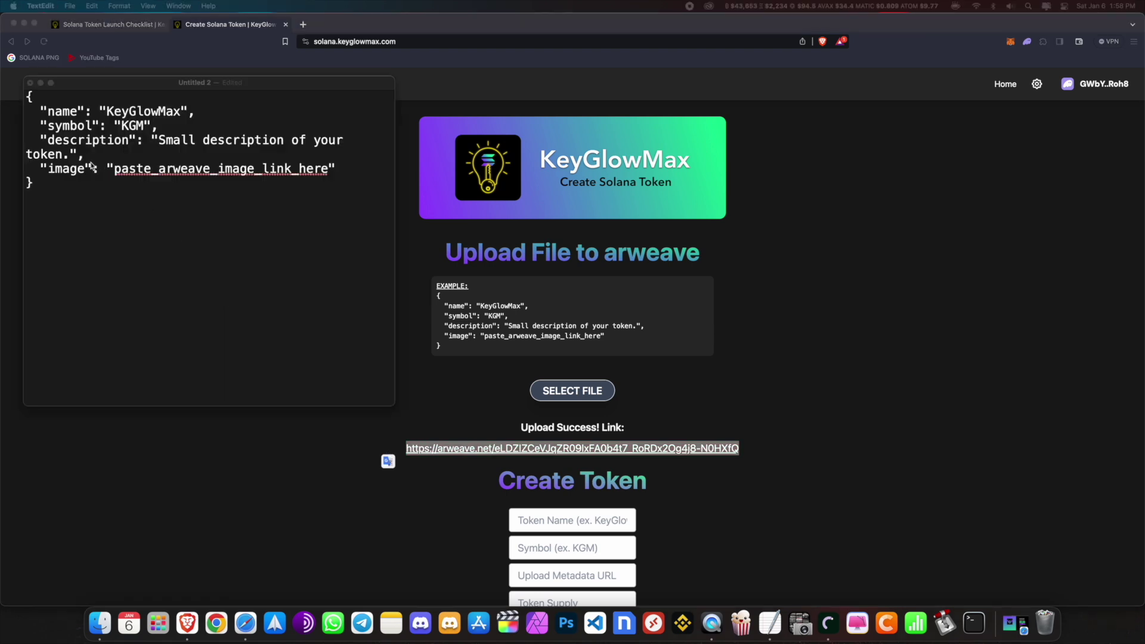
double_click(143, 171)
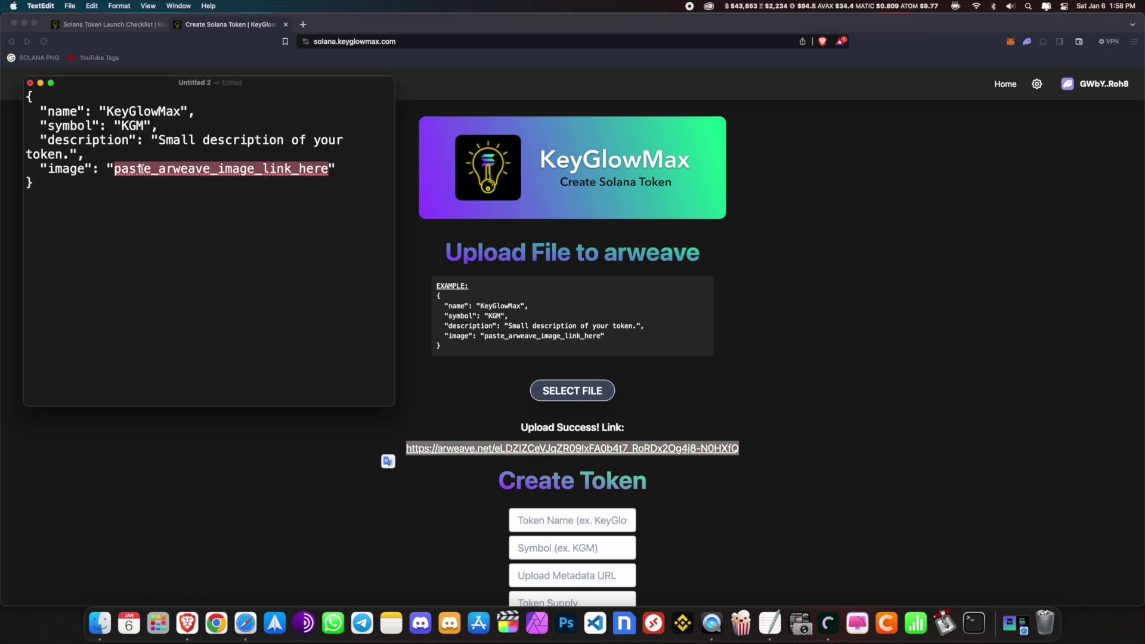
key(super+v)
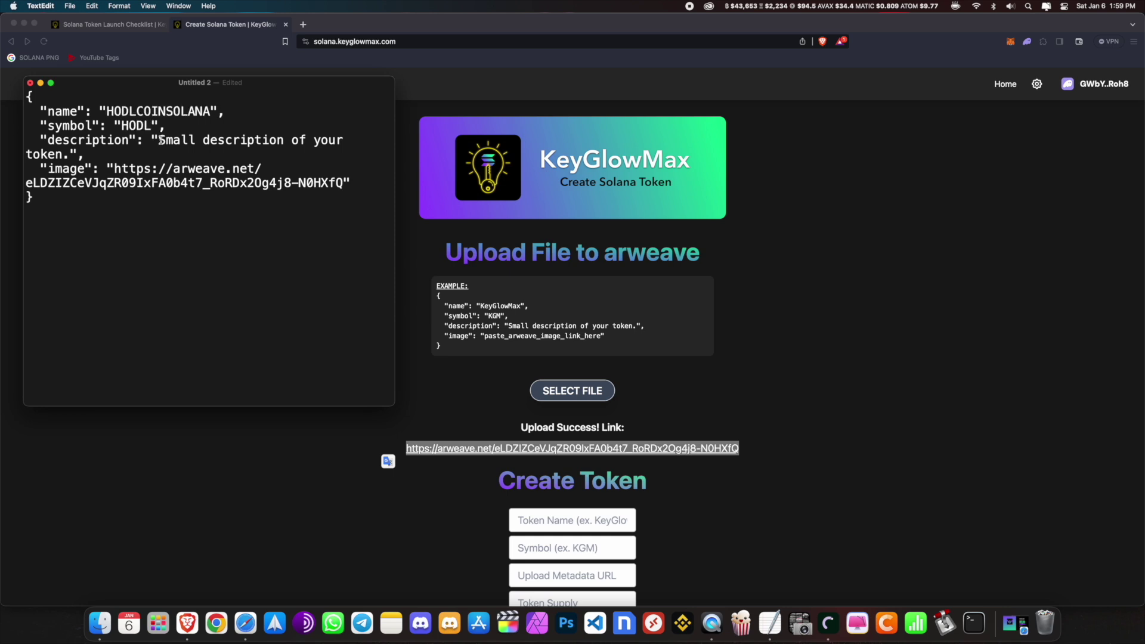
drag(158, 141, 69, 154)
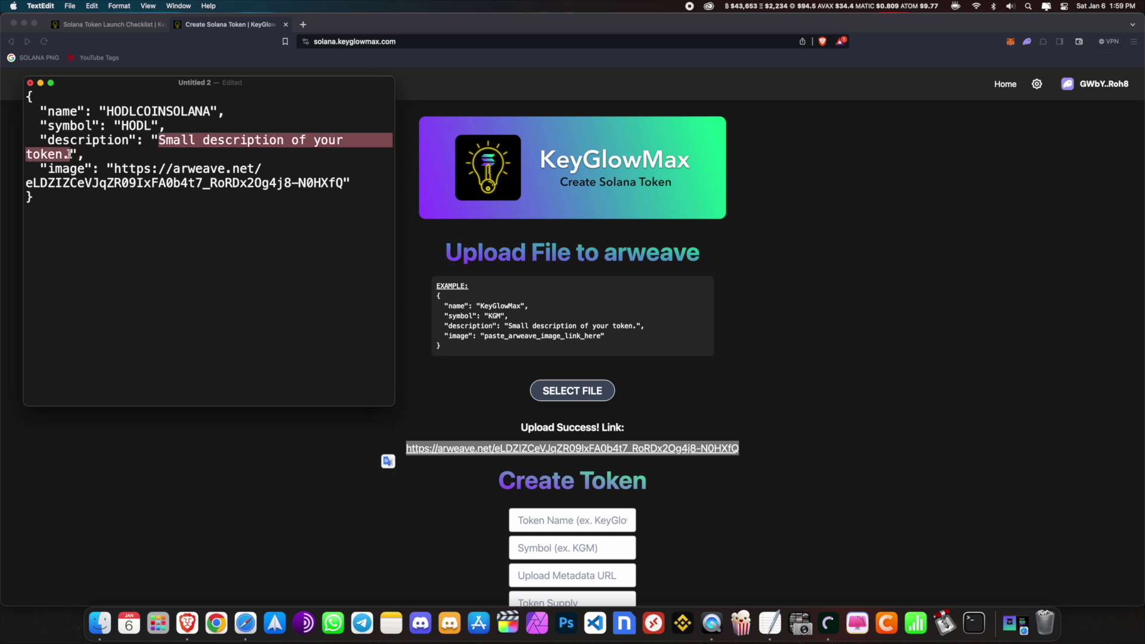
key(super+v)
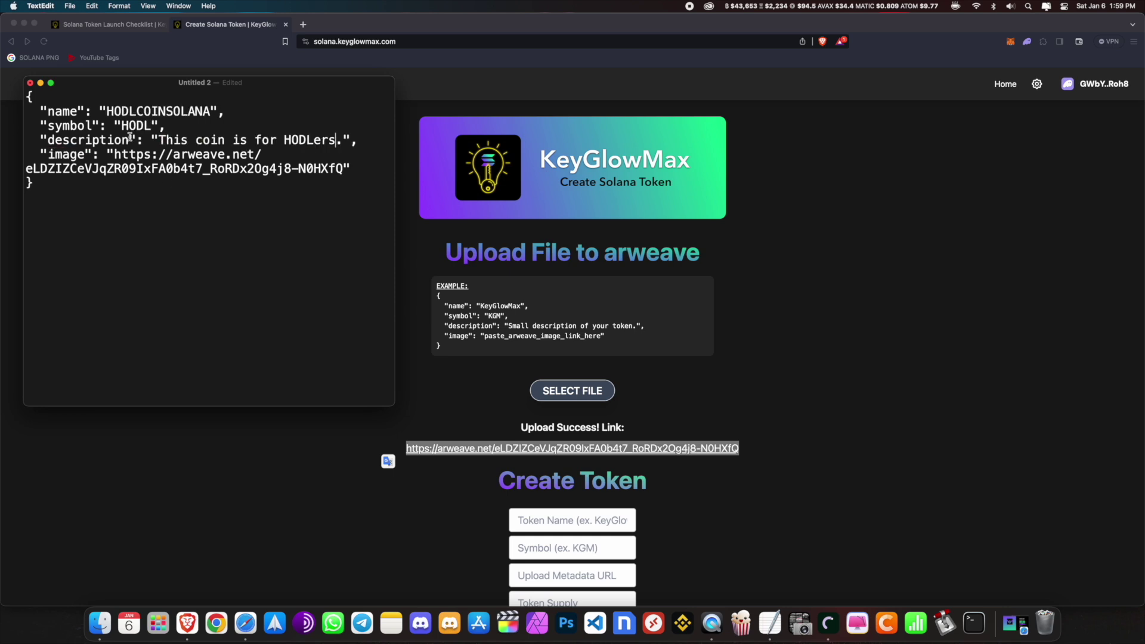
Save the metadata file as uri.json, keeping the .json extension.
key(super+s)
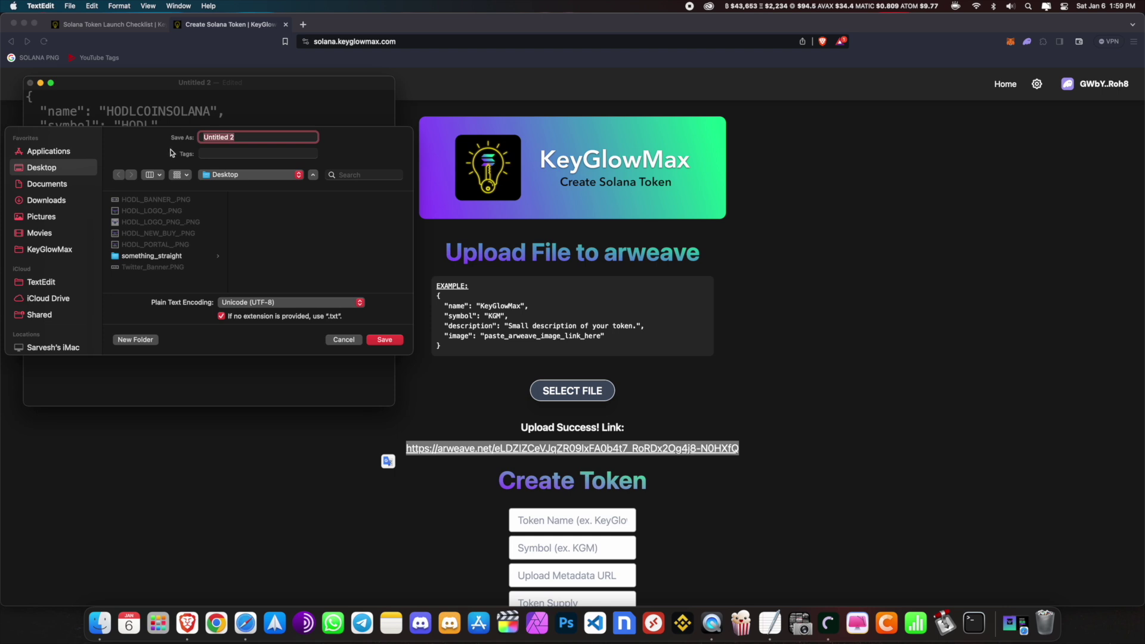
text(uri.json)
key(Return)
click(595, 227)
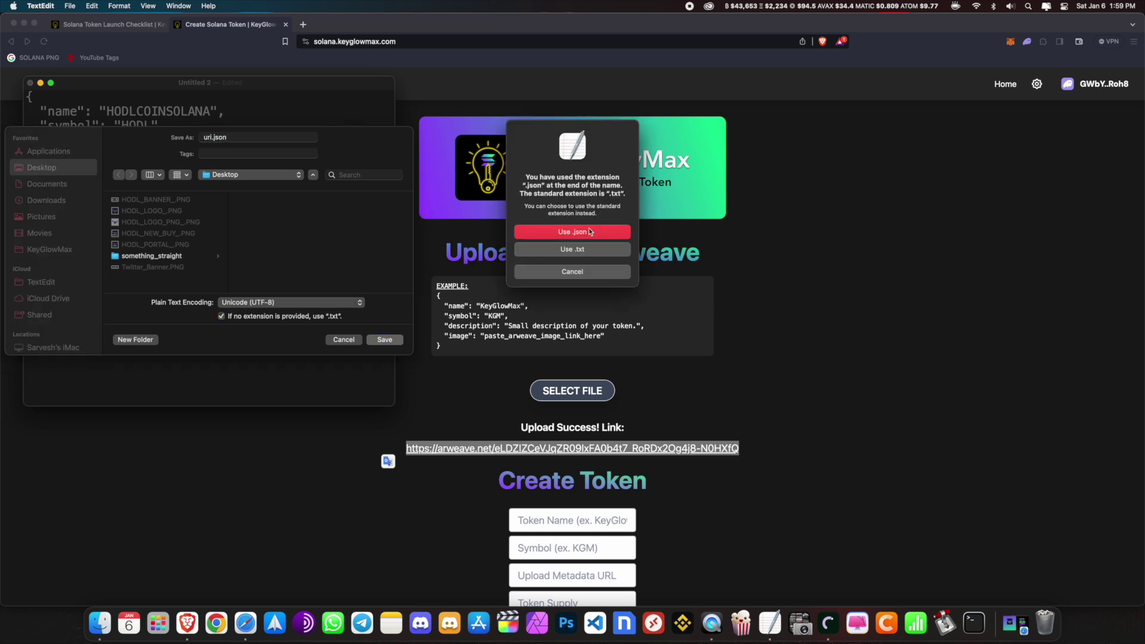
click(541, 325)
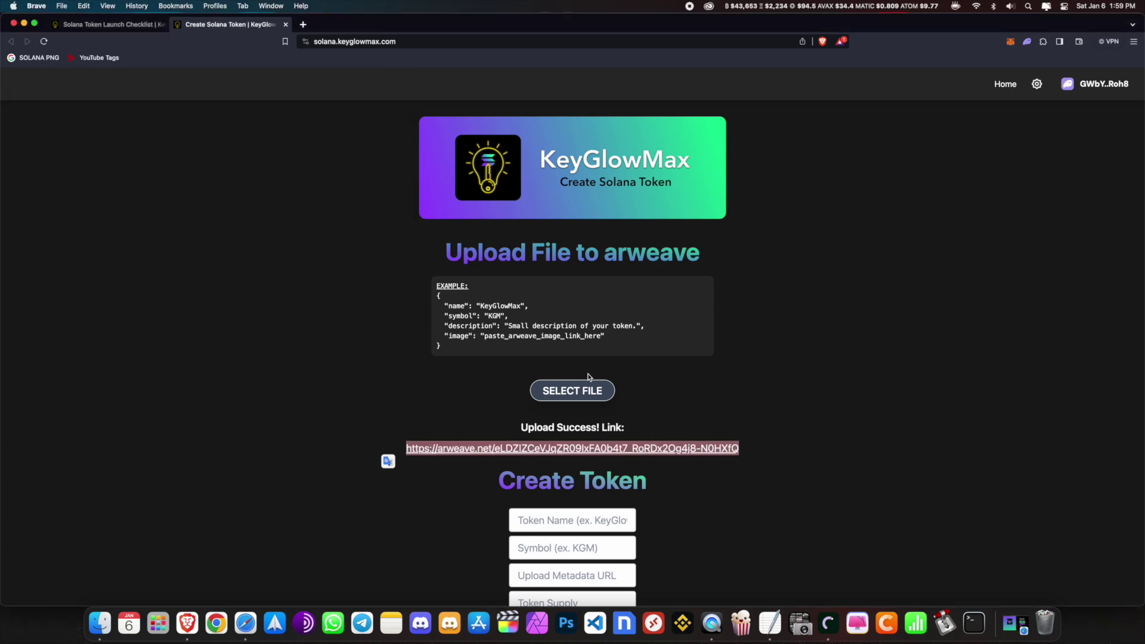
Select uri.json from the Desktop and start uploading it to Arweave.
click(581, 389)
click(505, 261)
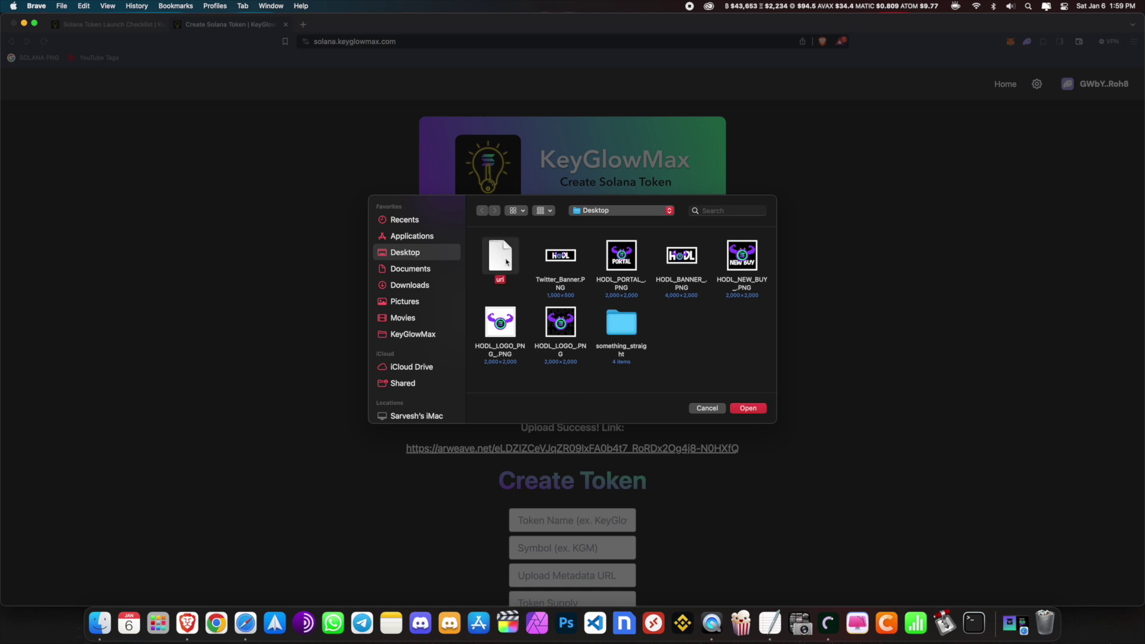
double_click(506, 261)
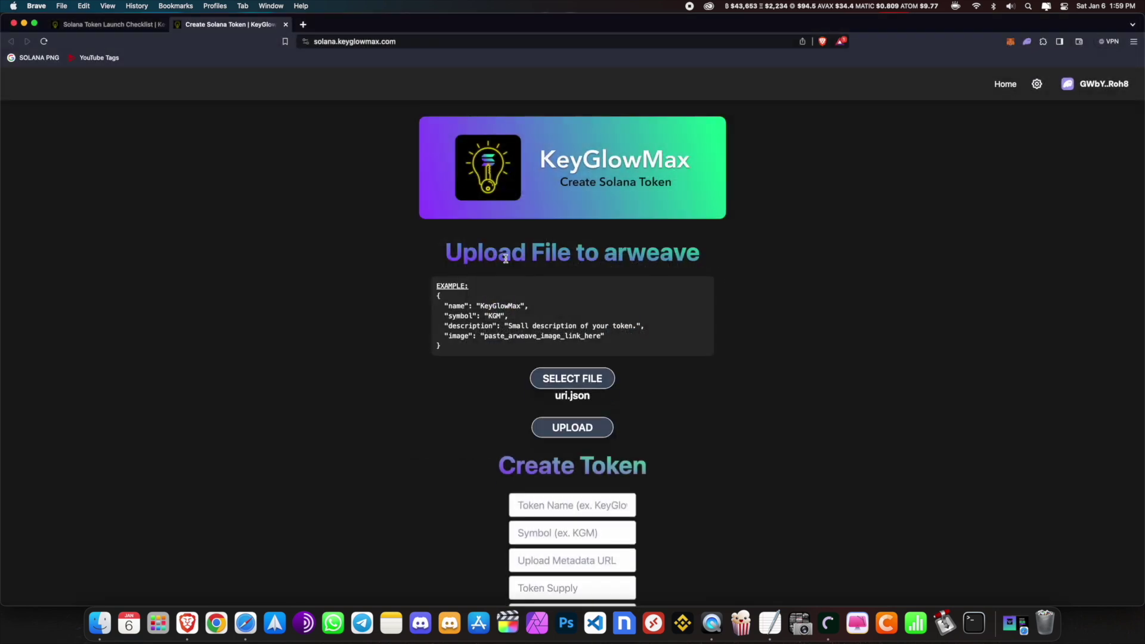
click(572, 427)
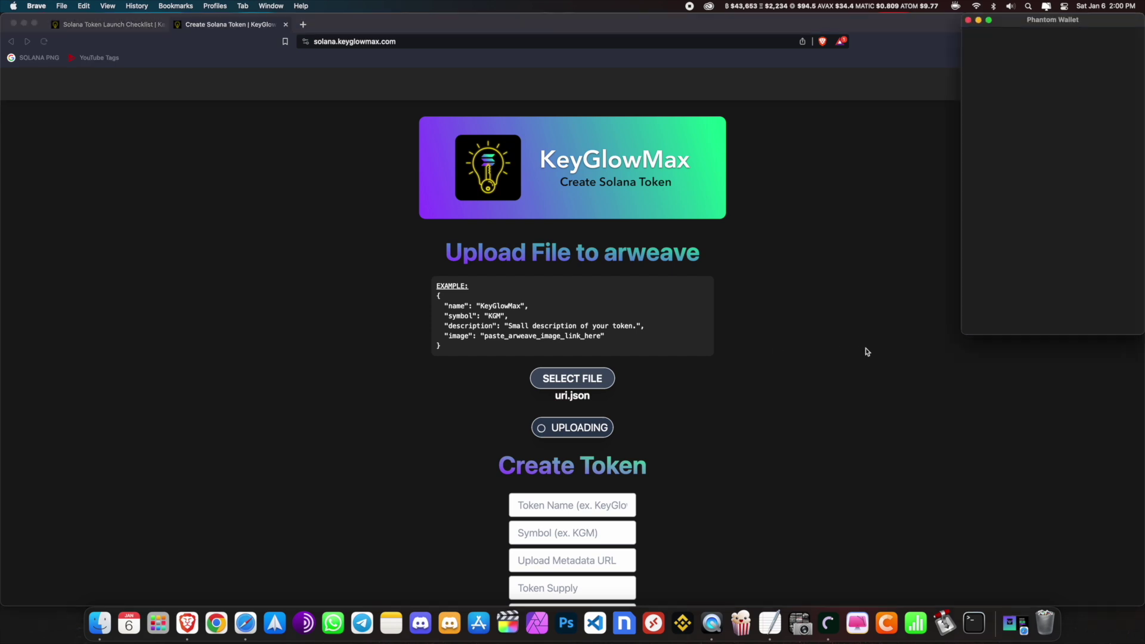
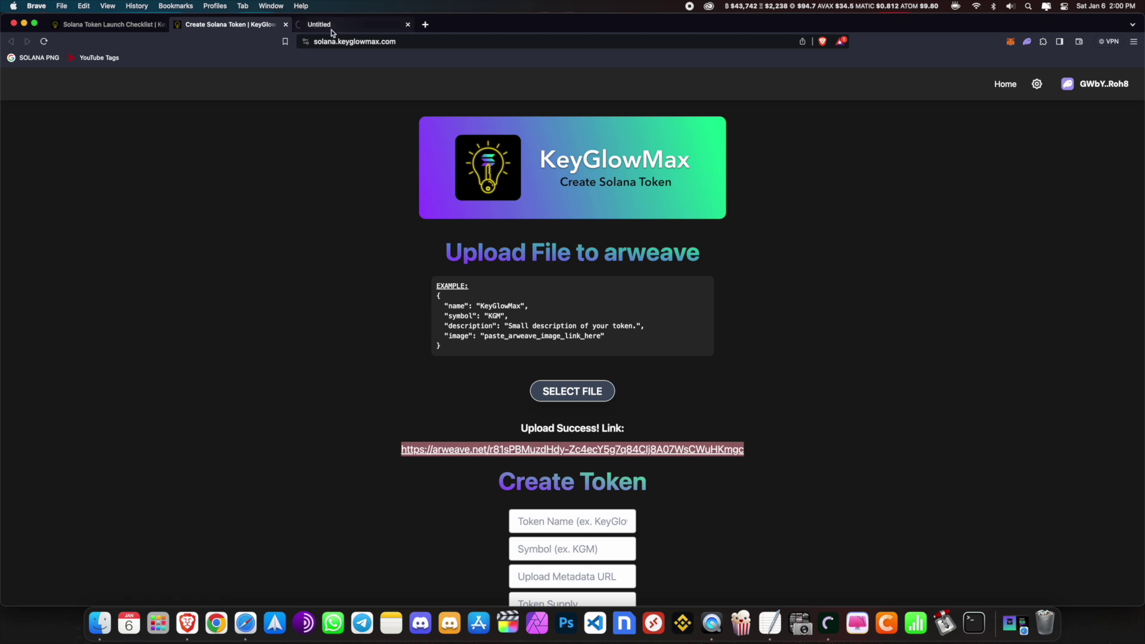
Review the HODLCOINSOLANA metadata JSON on arweave.net, then close that page.
drag(90, 135, 5, 76)
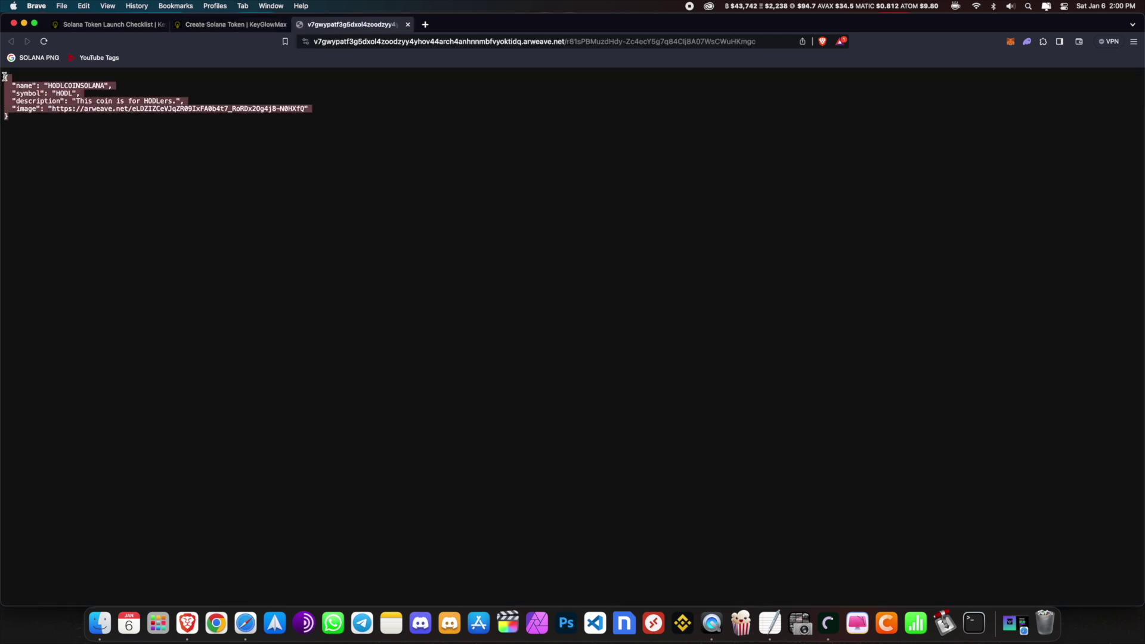
click(60, 119)
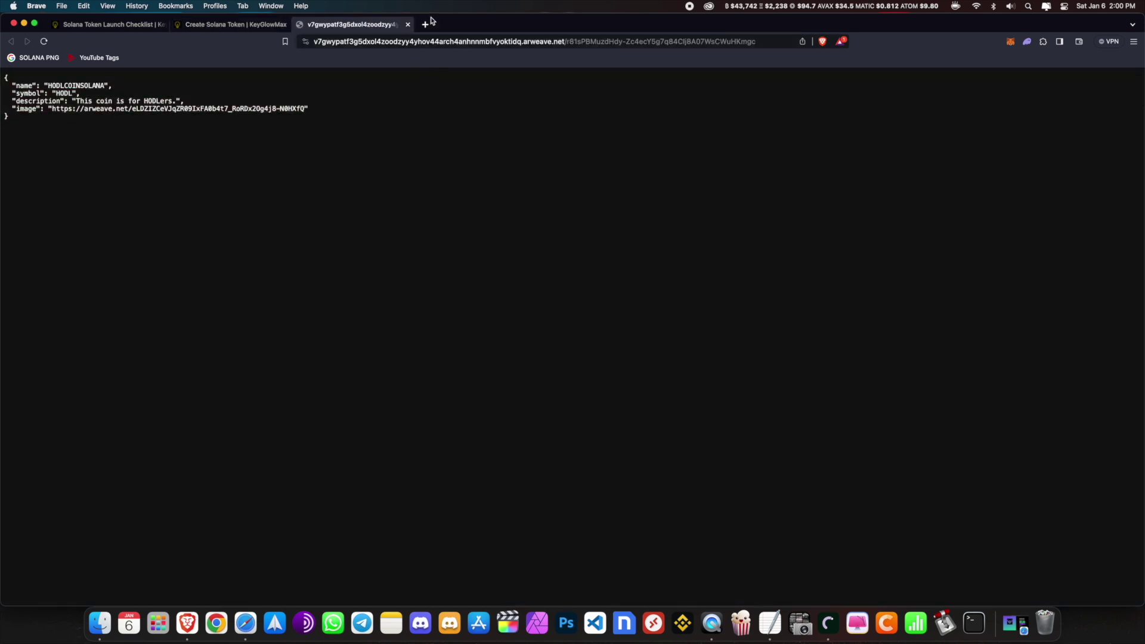
click(408, 24)
Copy the arweave upload link and paste it into the Upload Metadata URL field.
right_click(587, 404)
click(603, 438)
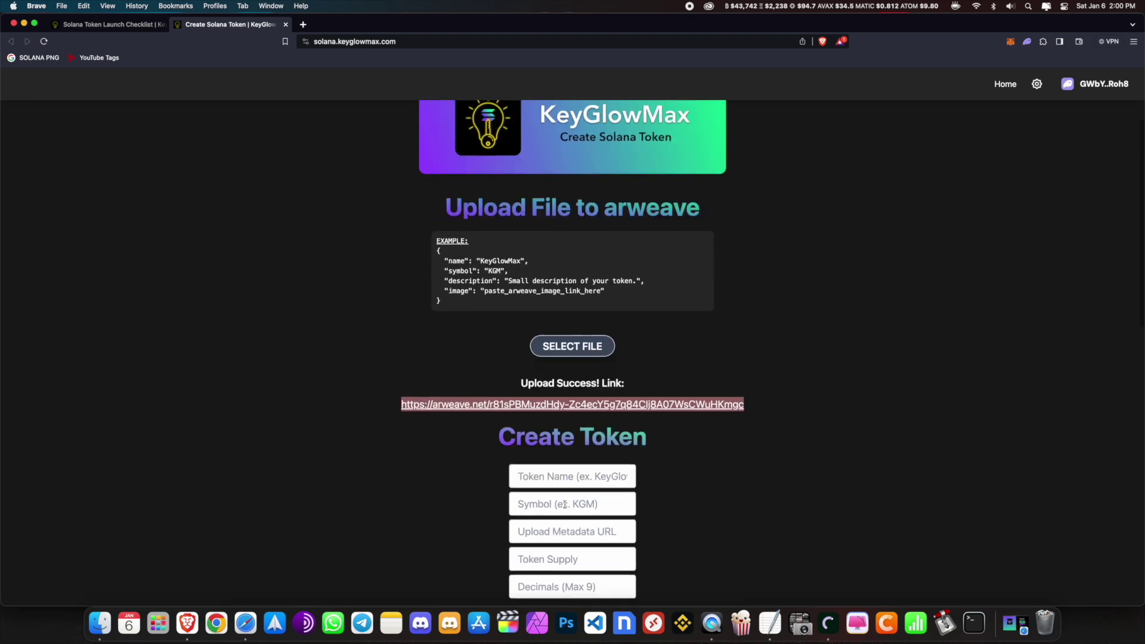
right_click(540, 530)
click(560, 477)
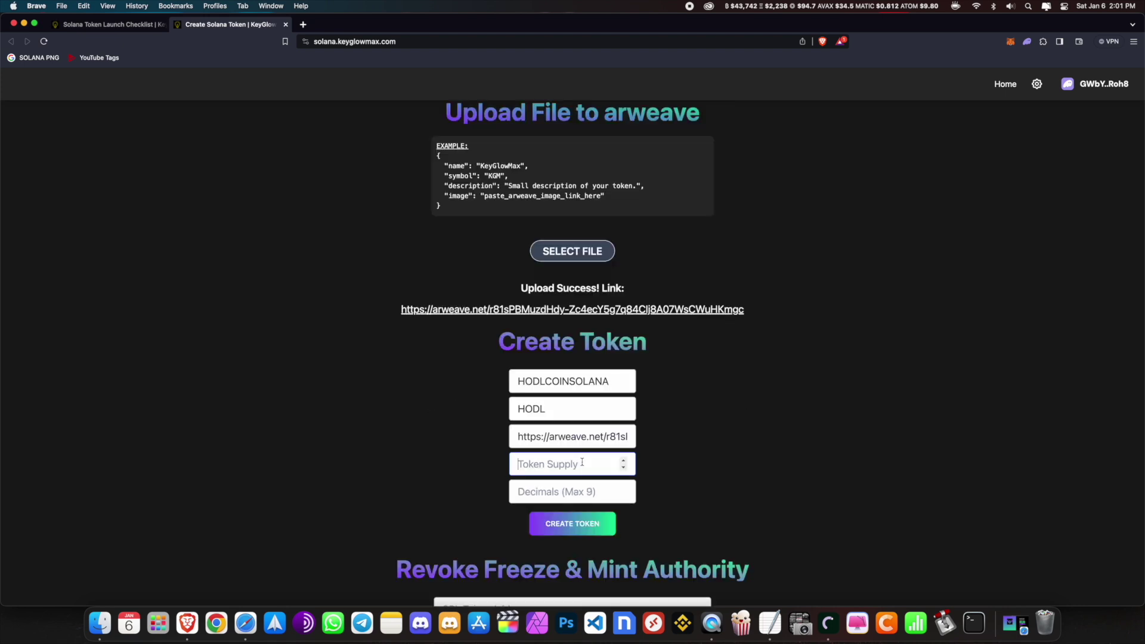
text(1000000000)
key(Tab)
text(9)
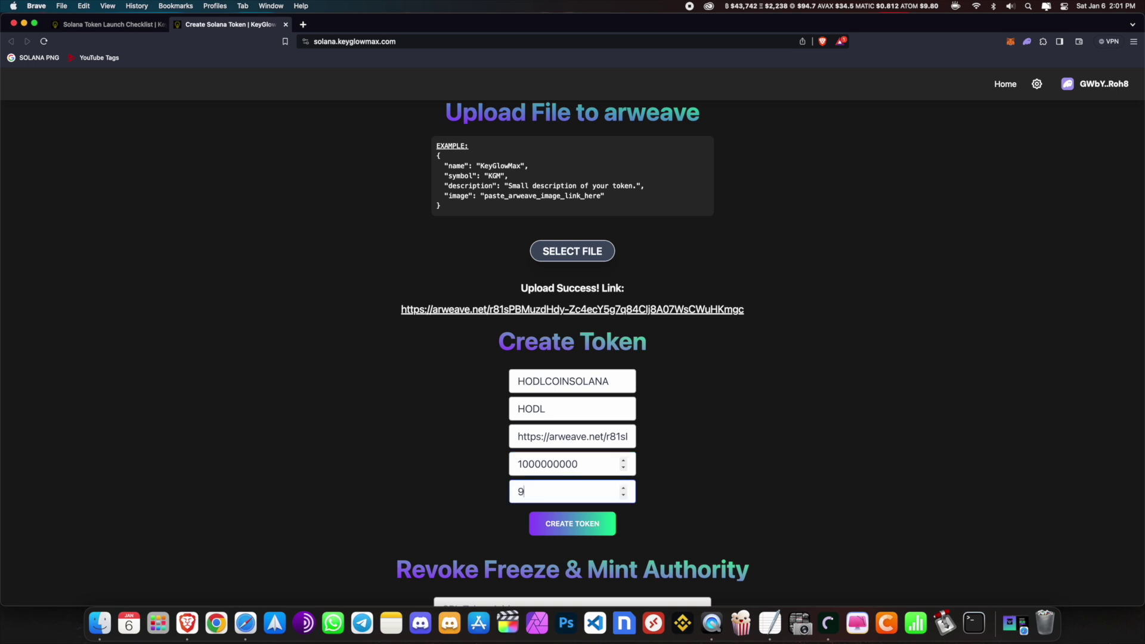
click(586, 523)
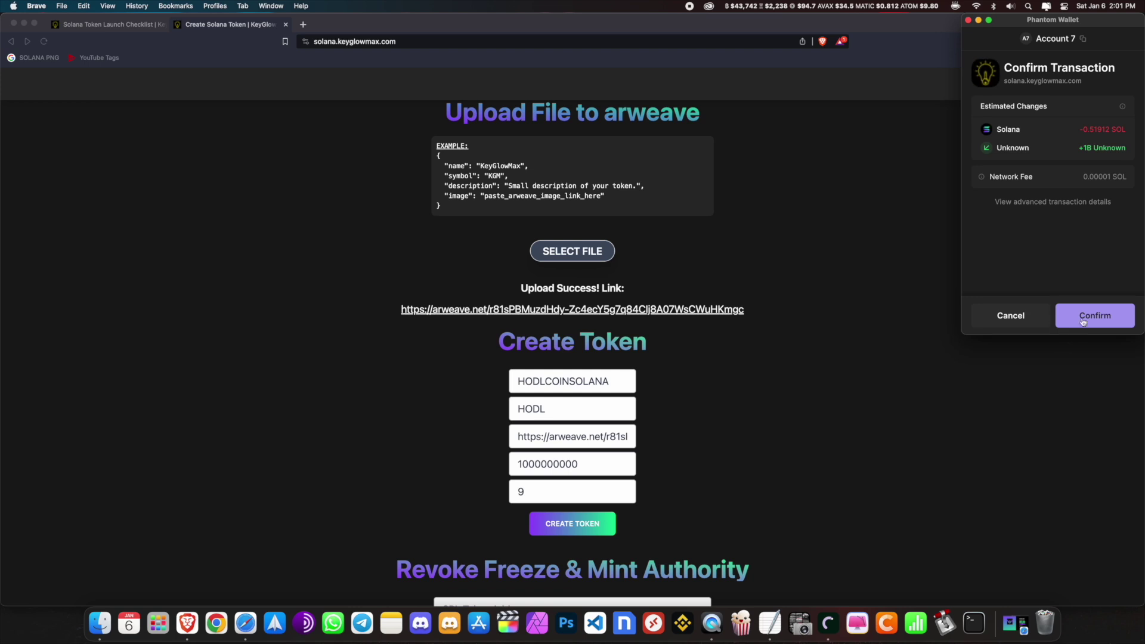
click(1085, 318)
click(1025, 42)
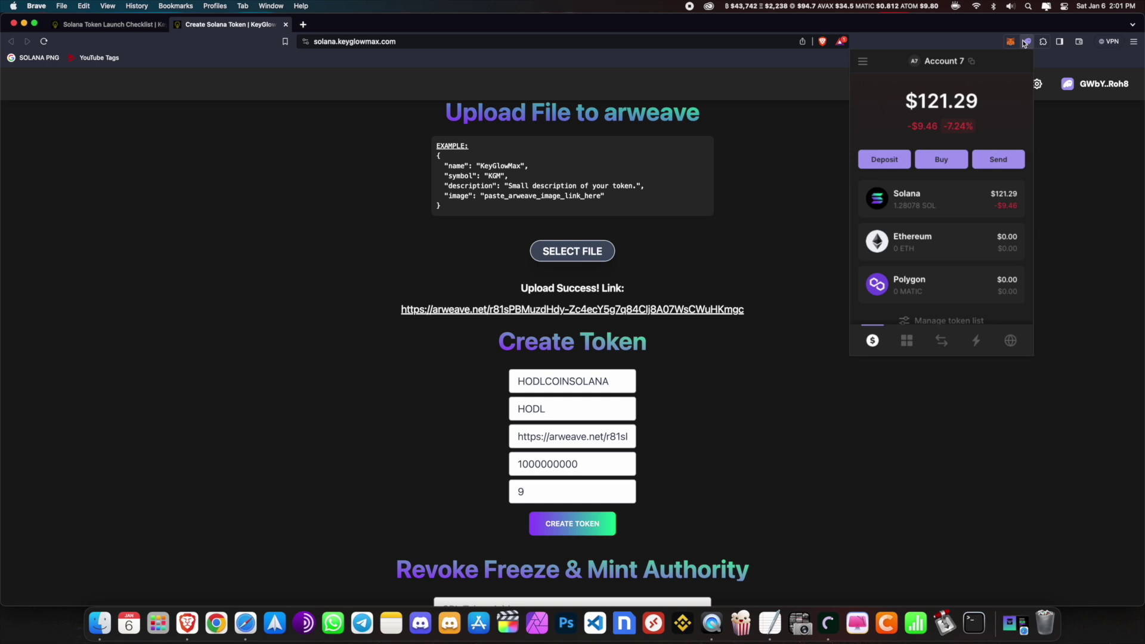
Open the HODLCOINSOLANA holding in Phantom and view it on Solscan.
scroll(991, 112, down, 1)
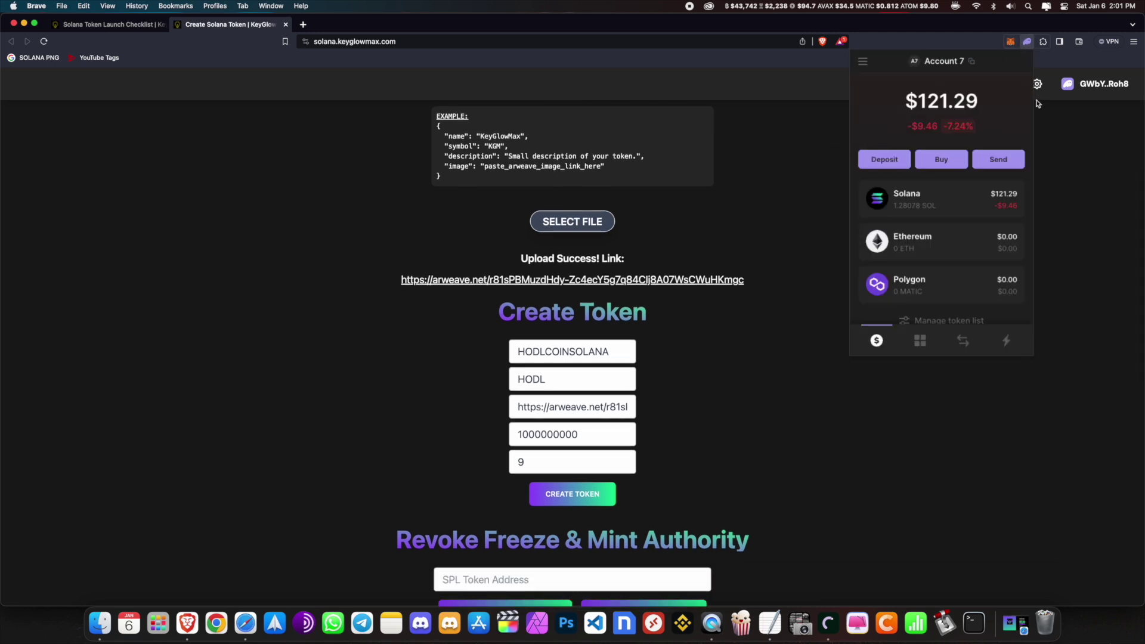
scroll(956, 227, down, 2)
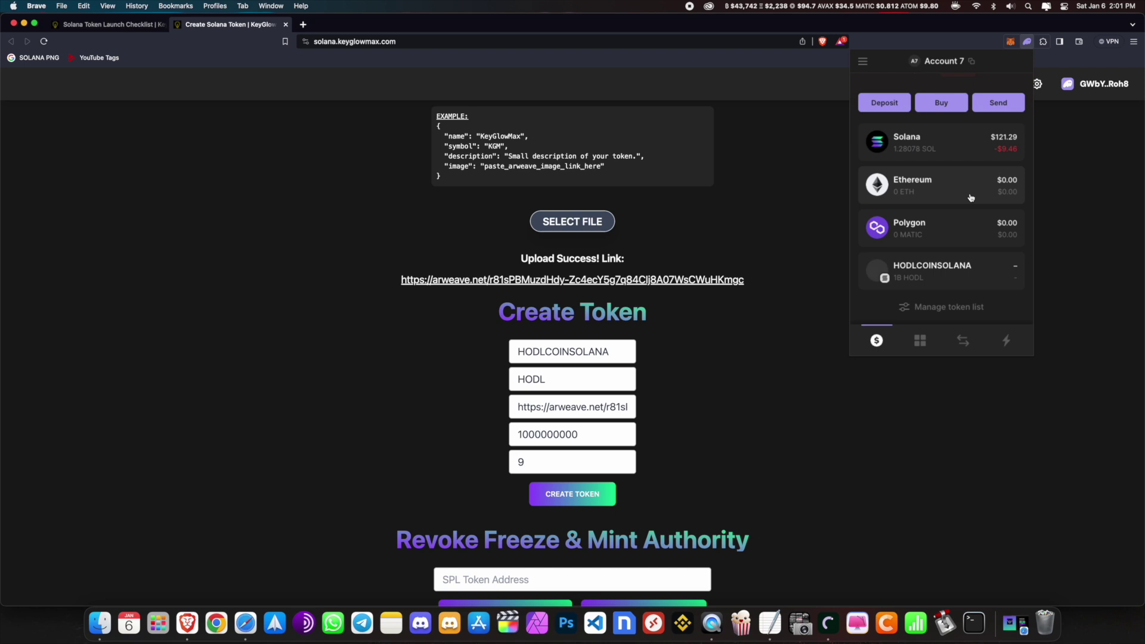
click(878, 276)
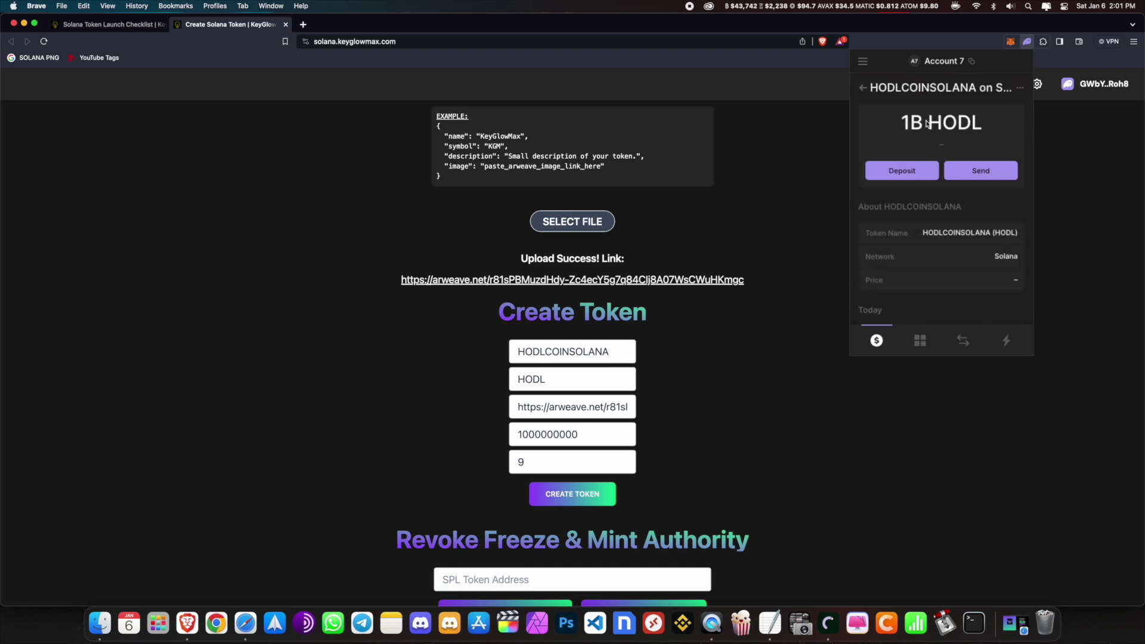
click(1018, 89)
click(990, 107)
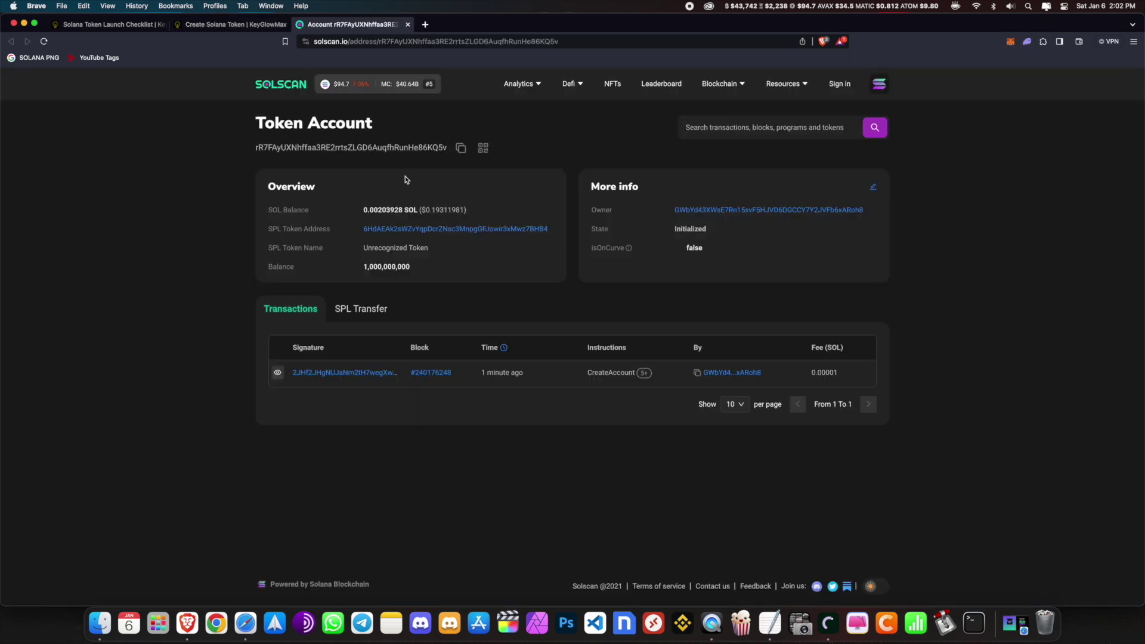
Copy the HODLCOINSOLANA token address from Solscan and return to the token creator.
click(379, 229)
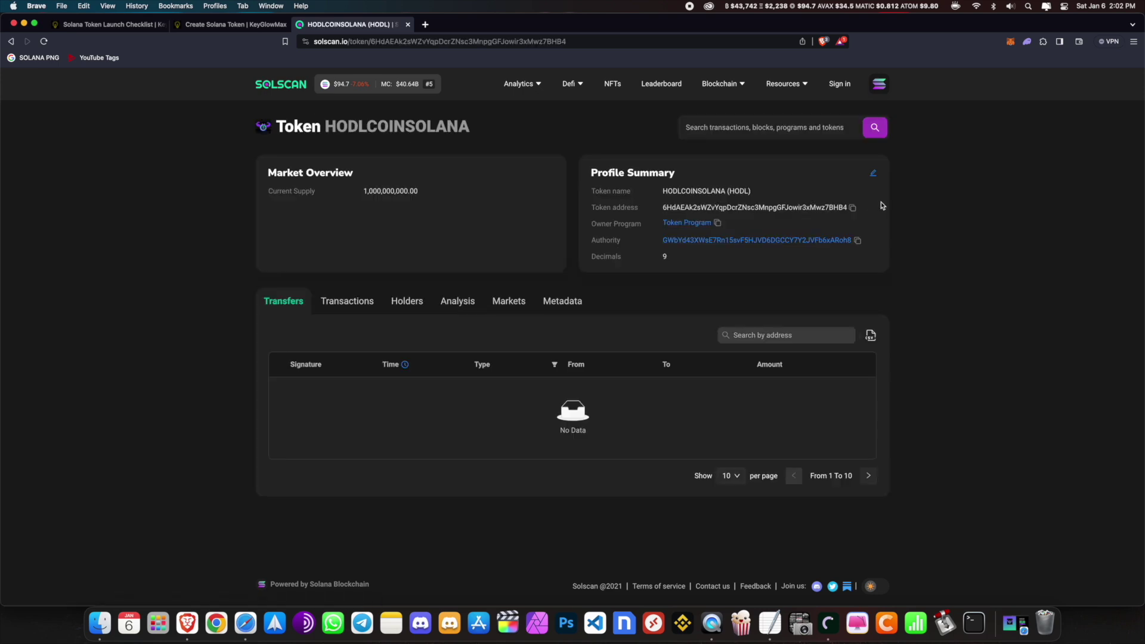
click(852, 209)
click(263, 26)
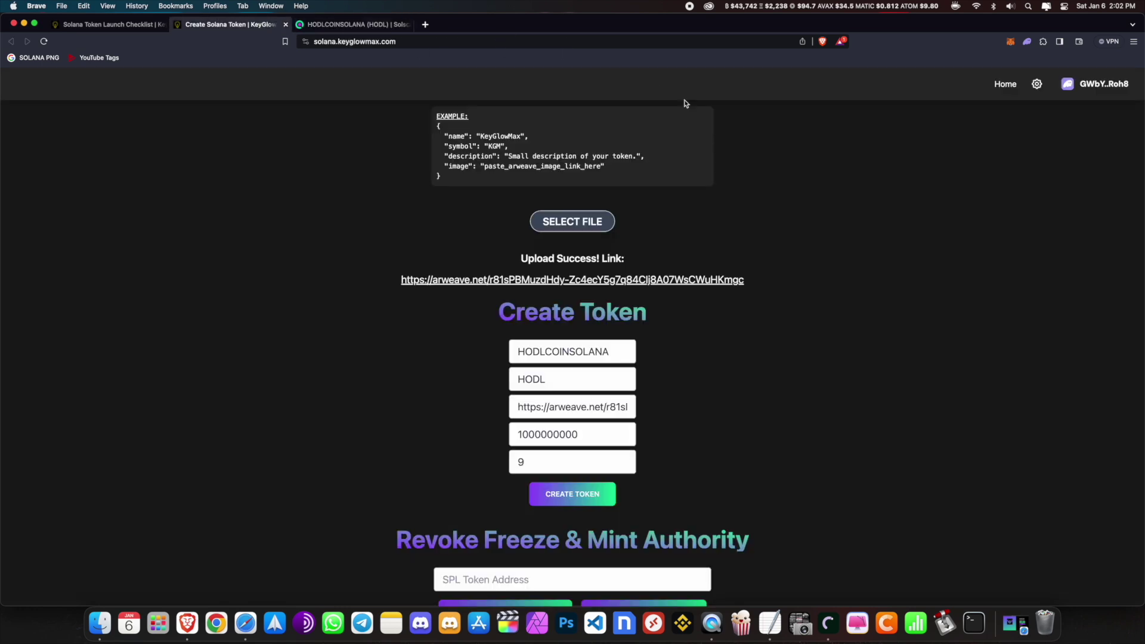
Paste the HODLCOINSOLANA token address into the SPL Token Address field.
scroll(579, 396, down, 3)
click(487, 474)
right_click(503, 471)
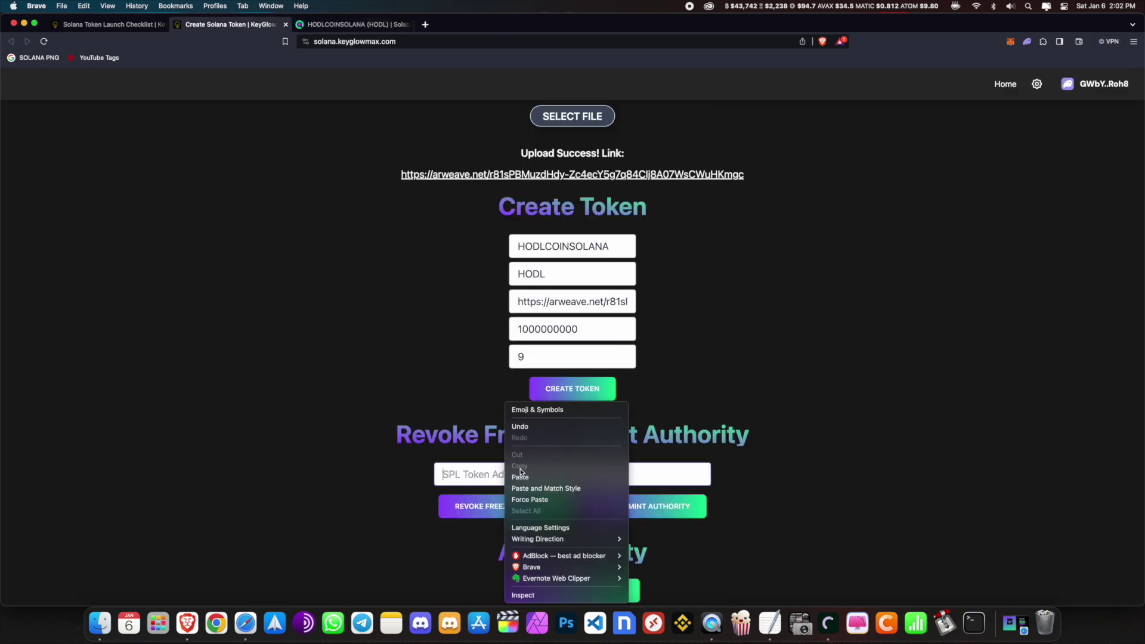
click(521, 477)
Revoke the freeze and mint authorities, approving each in Phantom, then reload the Solscan page.
scroll(418, 441, down, 1)
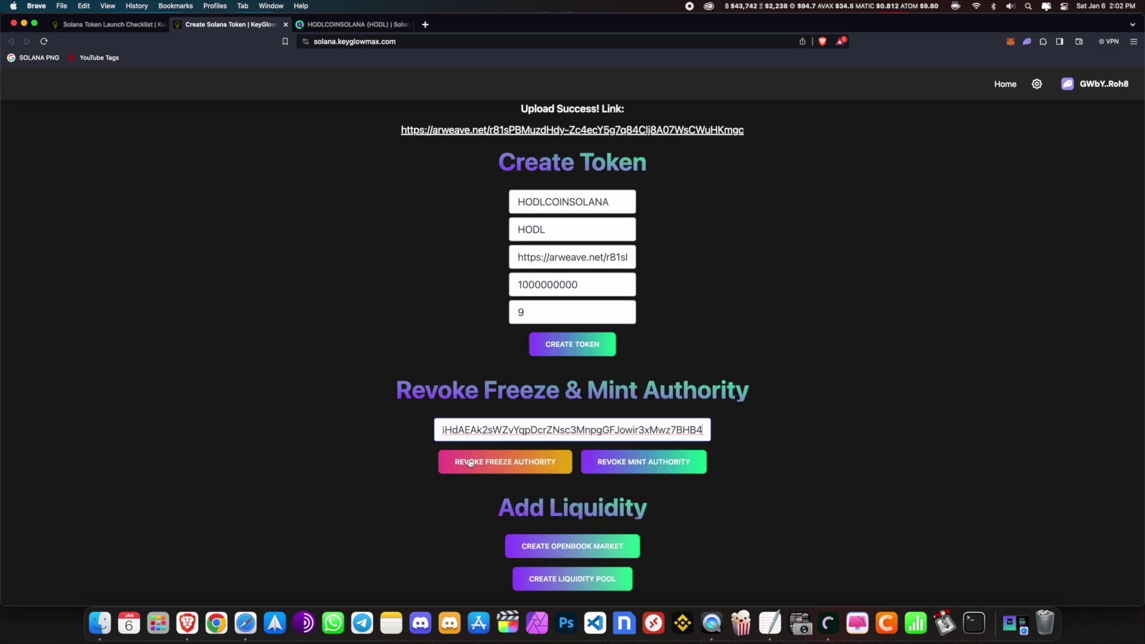
click(711, 494)
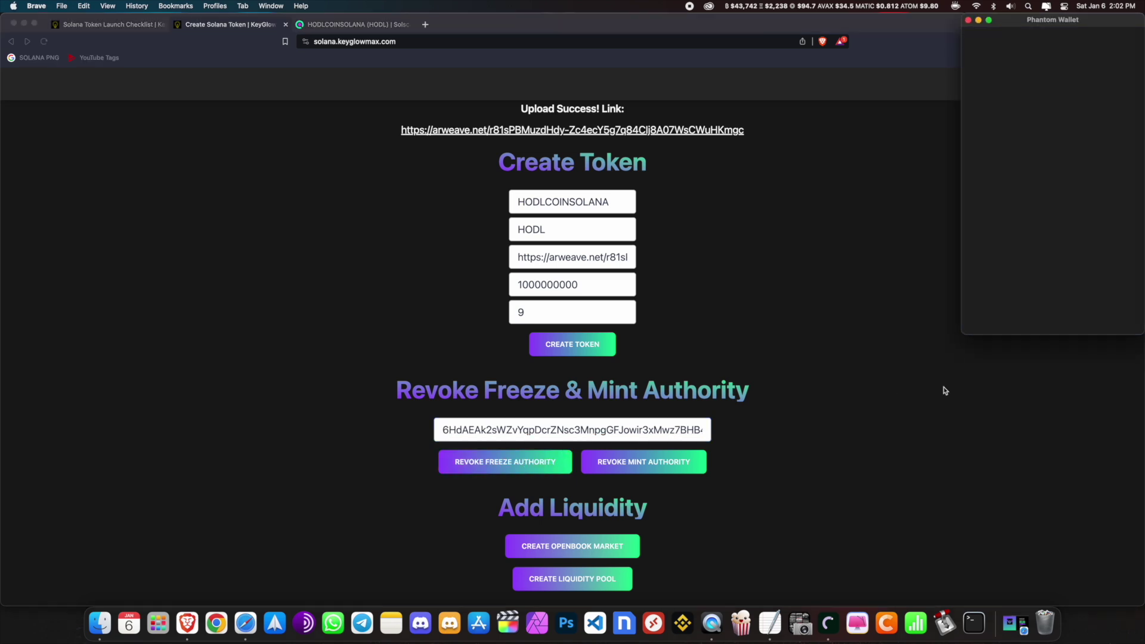
click(1089, 315)
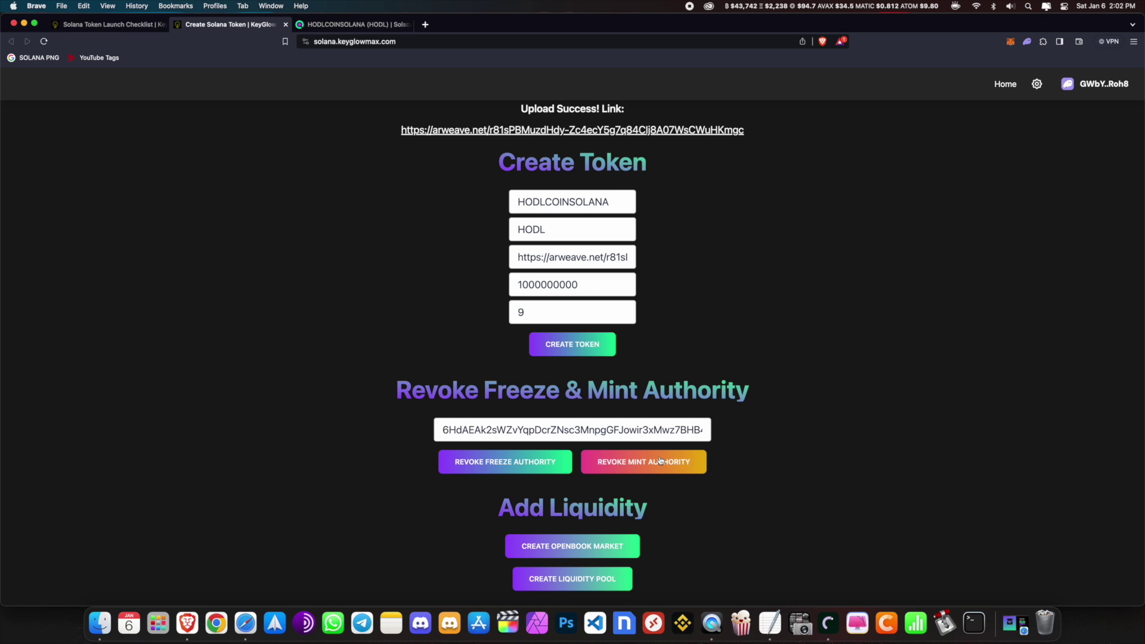
click(659, 460)
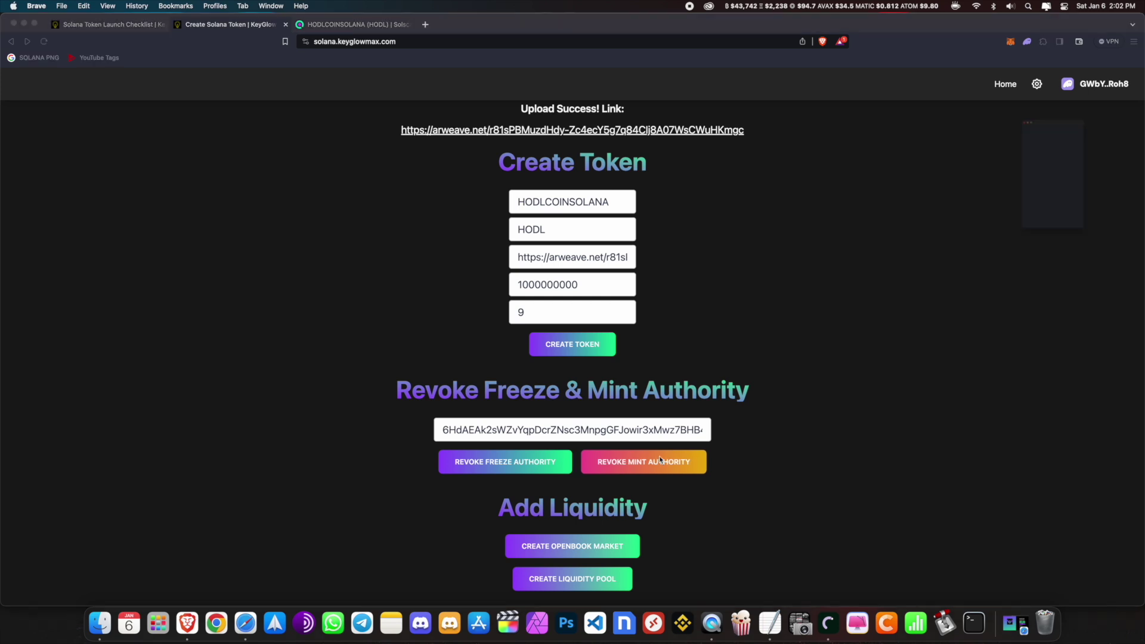
click(1104, 319)
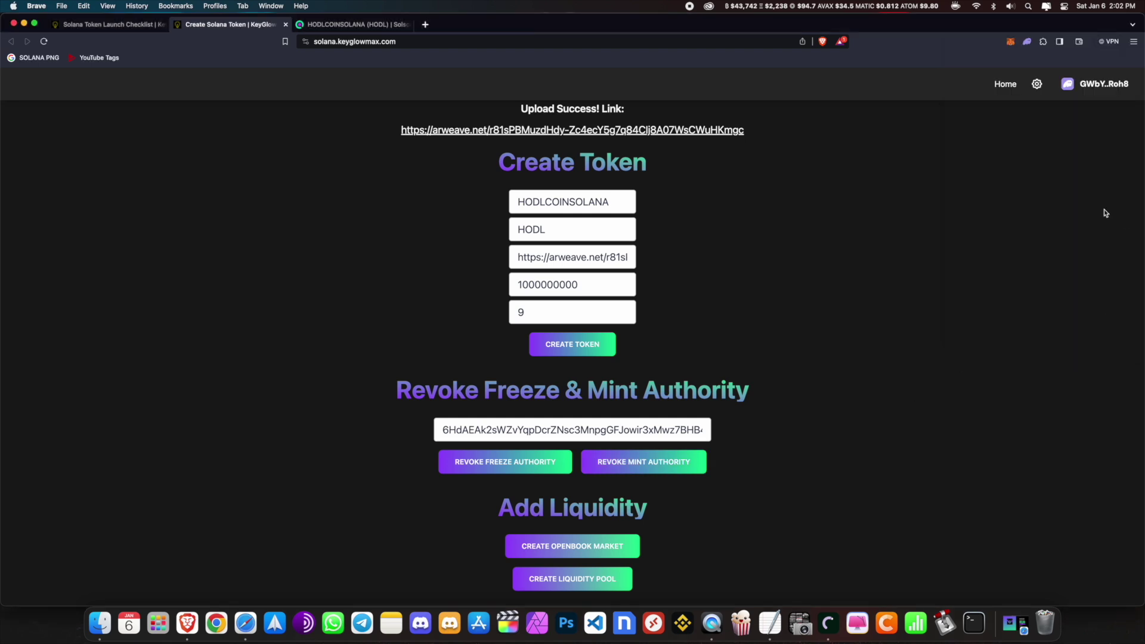
click(362, 25)
click(44, 41)
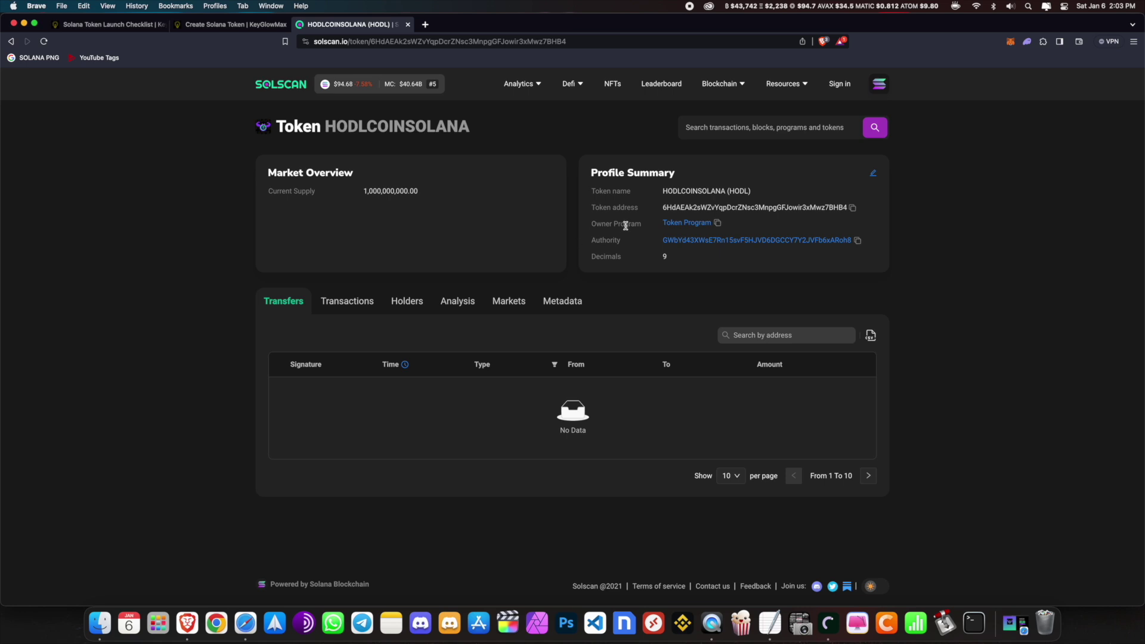
Refresh Solscan to confirm the token's authority now shows the all-ones address 111…1.
drag(661, 241, 856, 241)
click(800, 250)
click(44, 41)
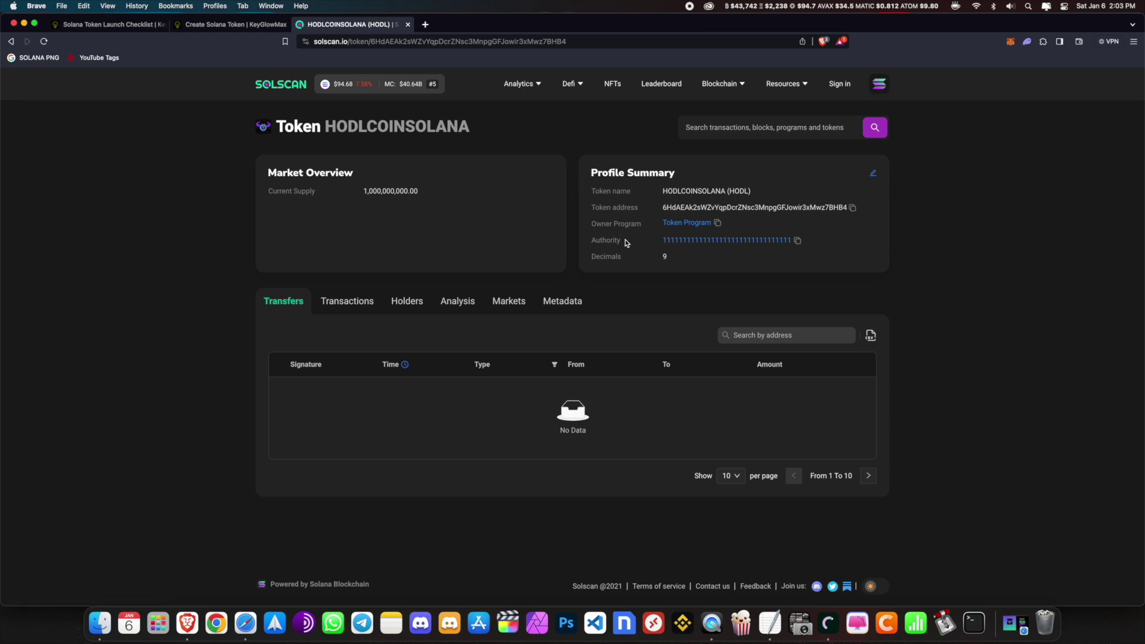
drag(669, 240, 792, 242)
Return to the token creator and scroll to the Add Liquidity section.
click(232, 24)
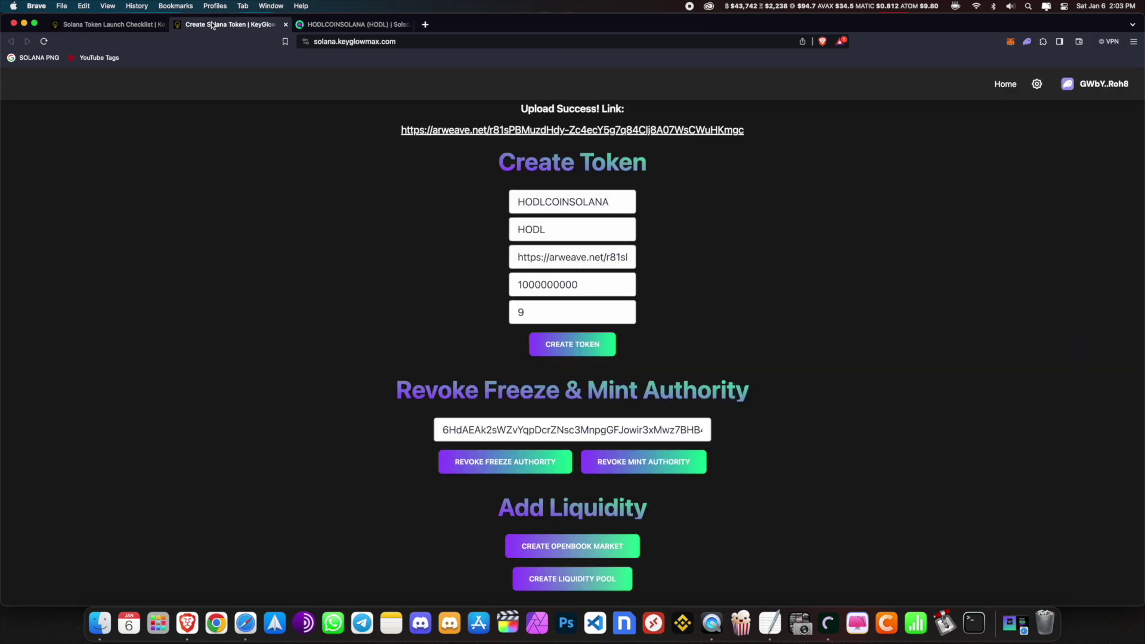
scroll(515, 353, down, 3)
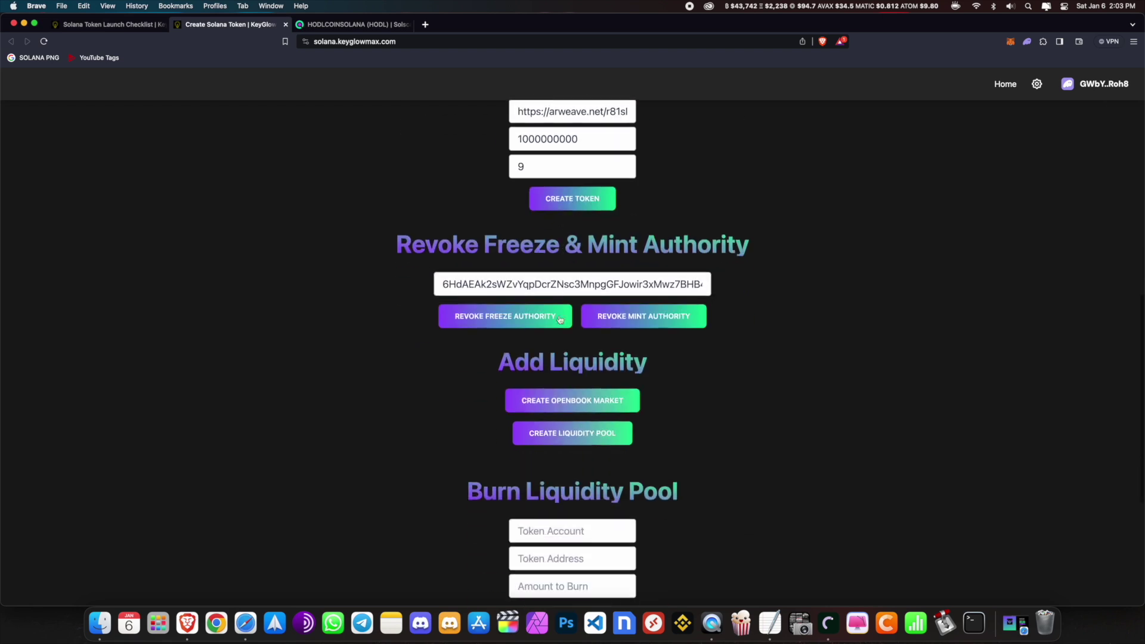
drag(500, 362, 639, 362)
click(652, 363)
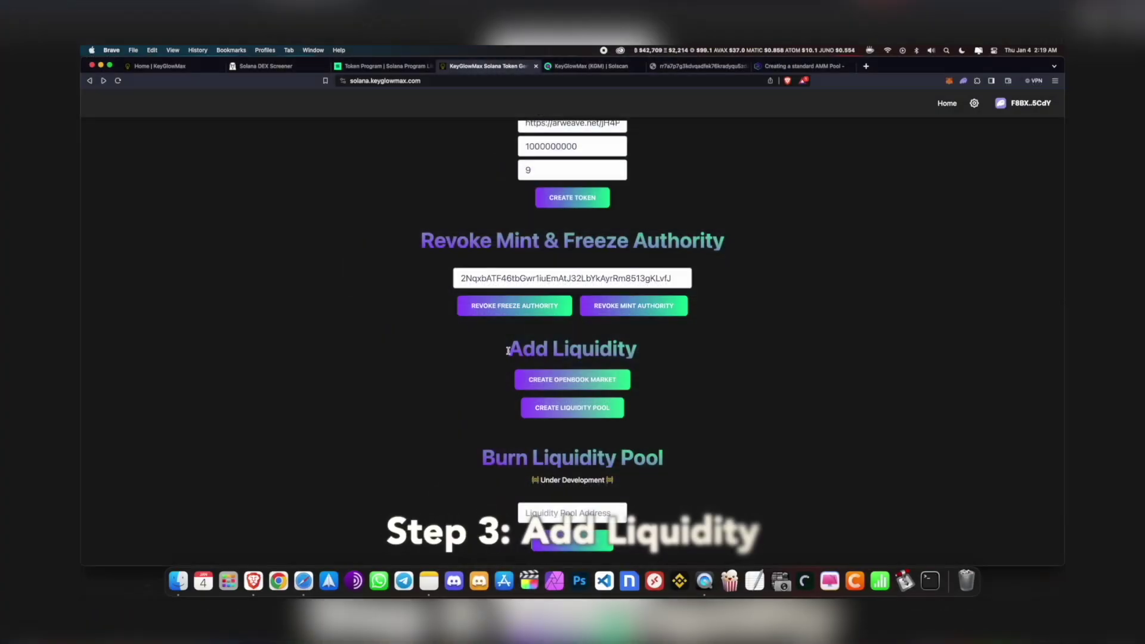
drag(508, 349, 649, 351)
click(649, 351)
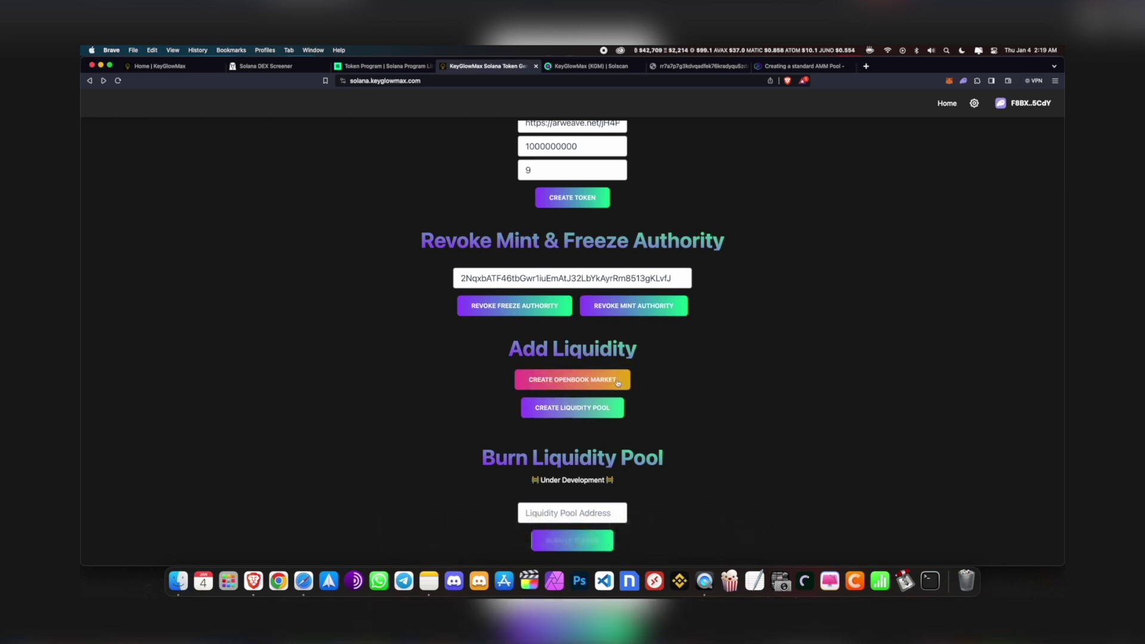
Open Raydium's Create OpenBook Market form and start choosing the base token.
click(583, 380)
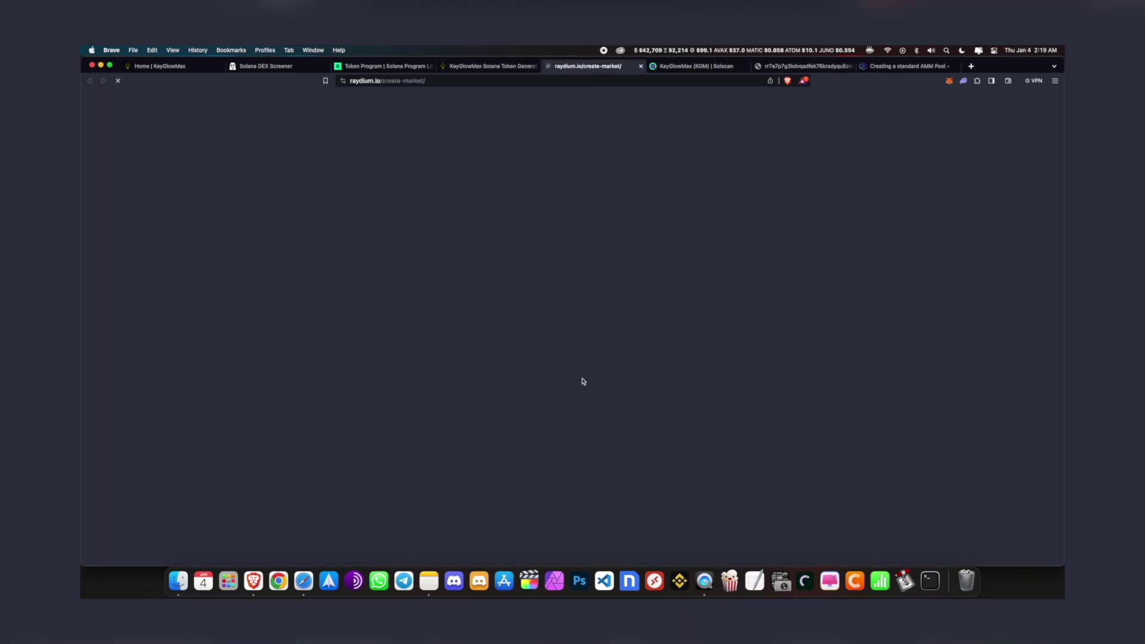
click(489, 67)
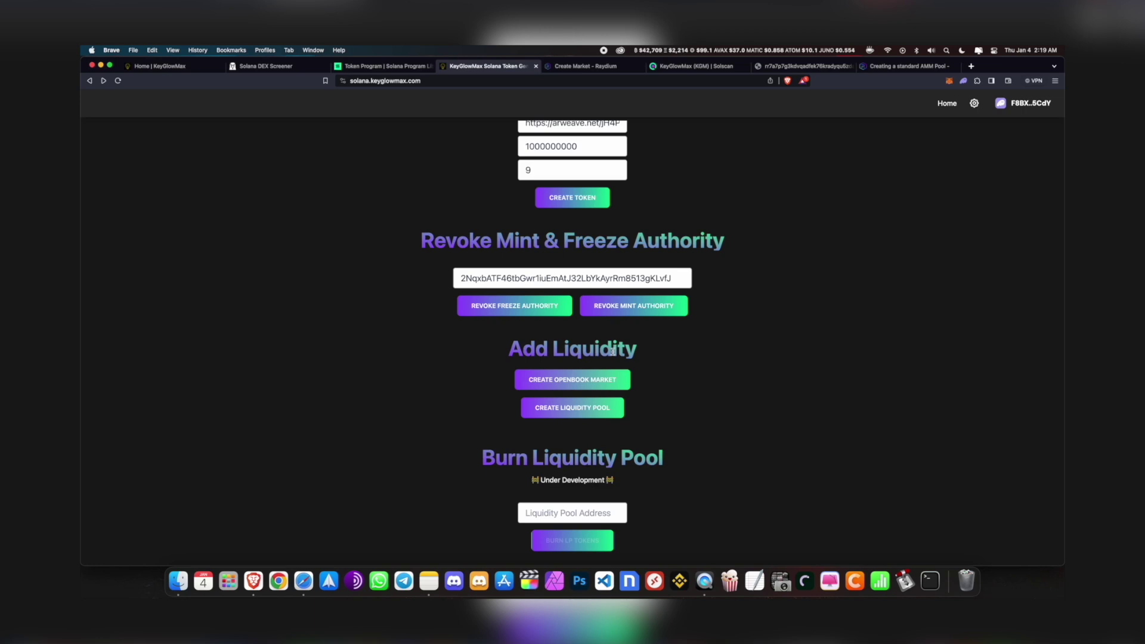
click(575, 67)
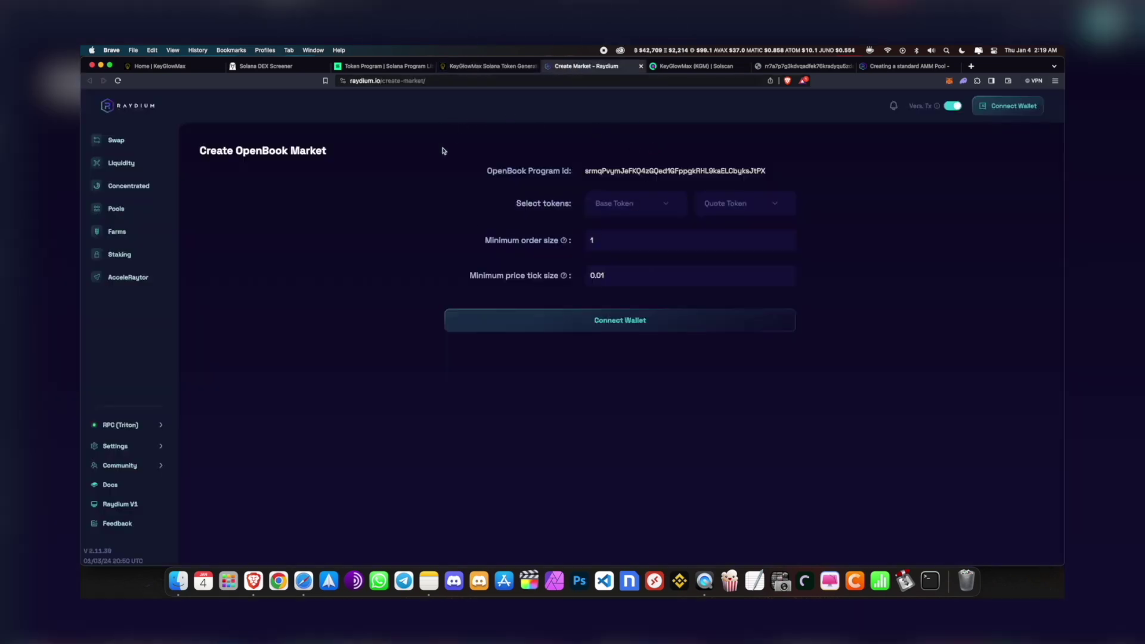
click(621, 204)
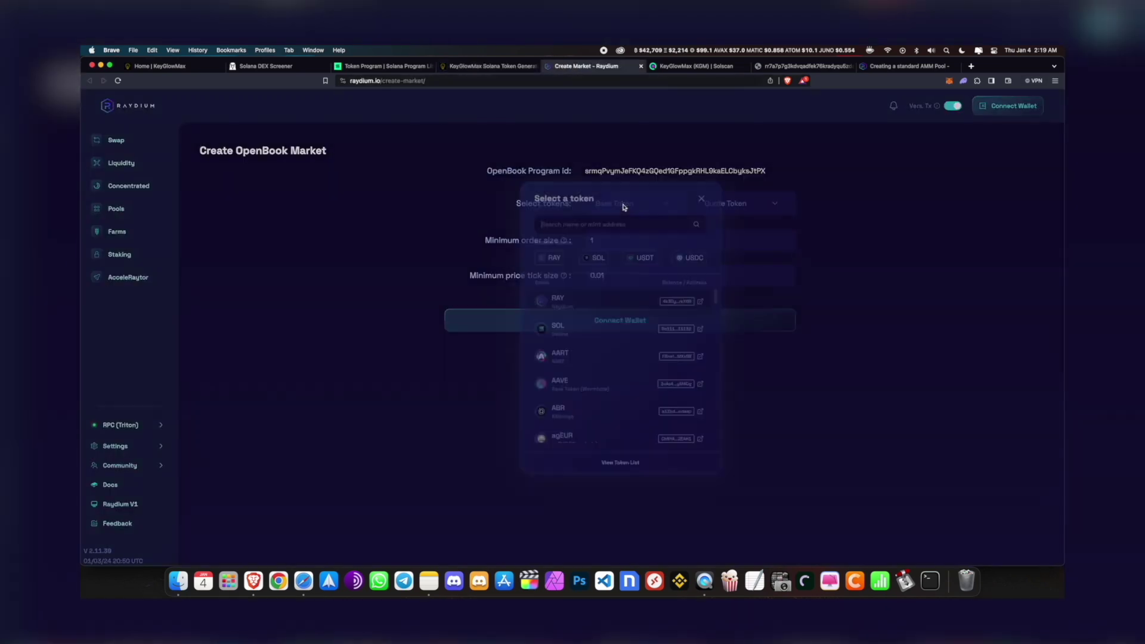
Paste the KeyGlowMax token address from Solscan into the token search, then bring up wallet options.
key(ctrl+Tab)
drag(663, 209, 749, 209)
click(748, 210)
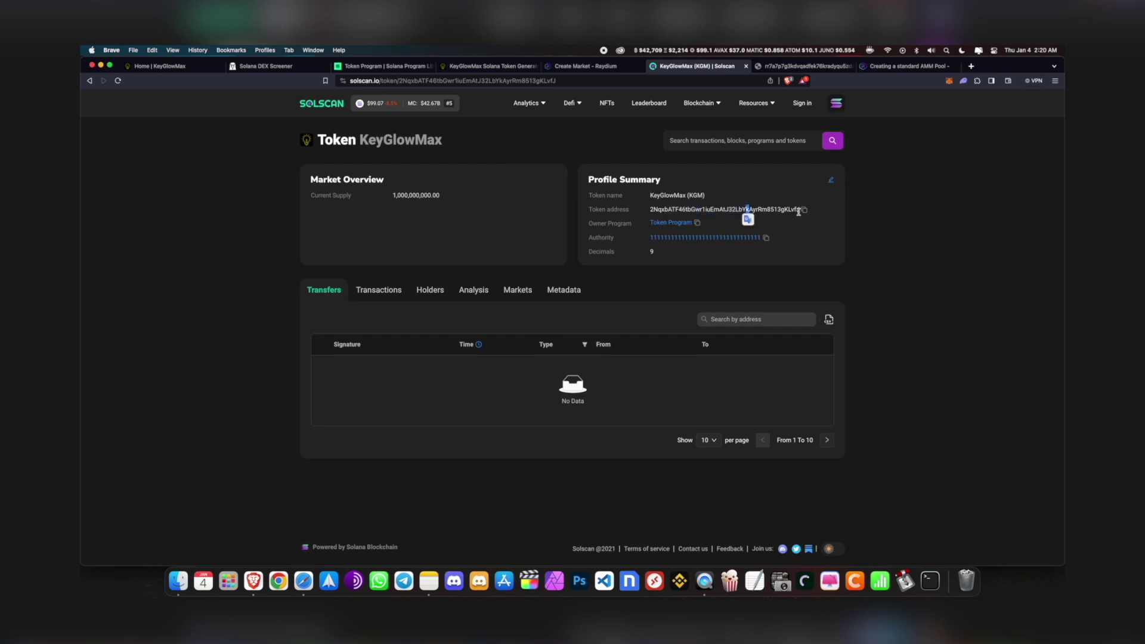
click(804, 210)
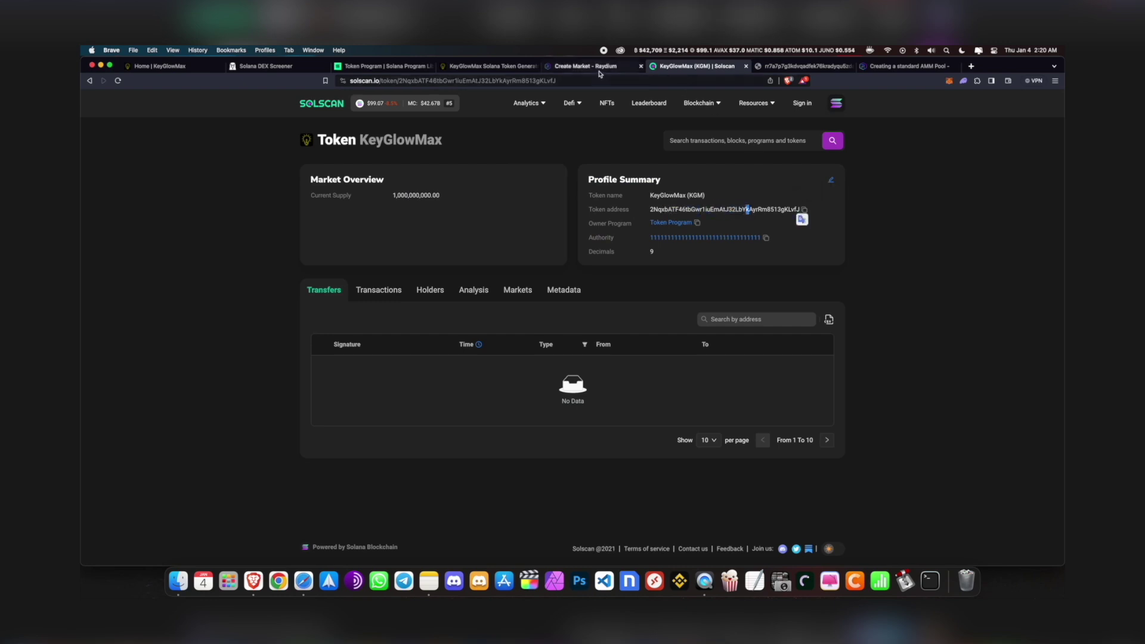
click(599, 67)
right_click(589, 225)
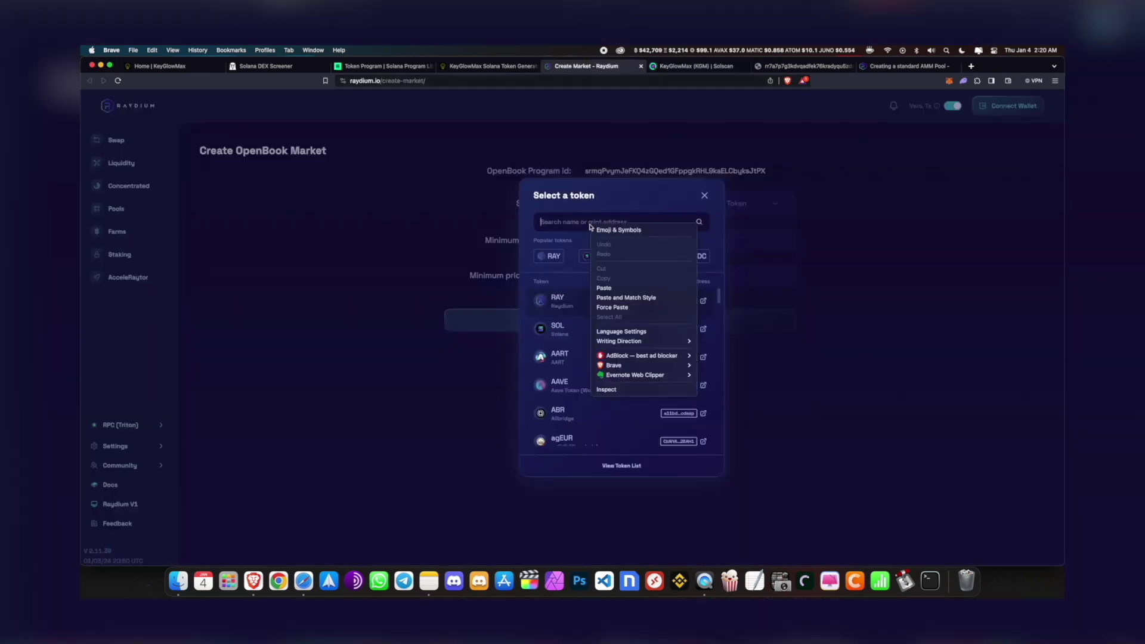
click(620, 276)
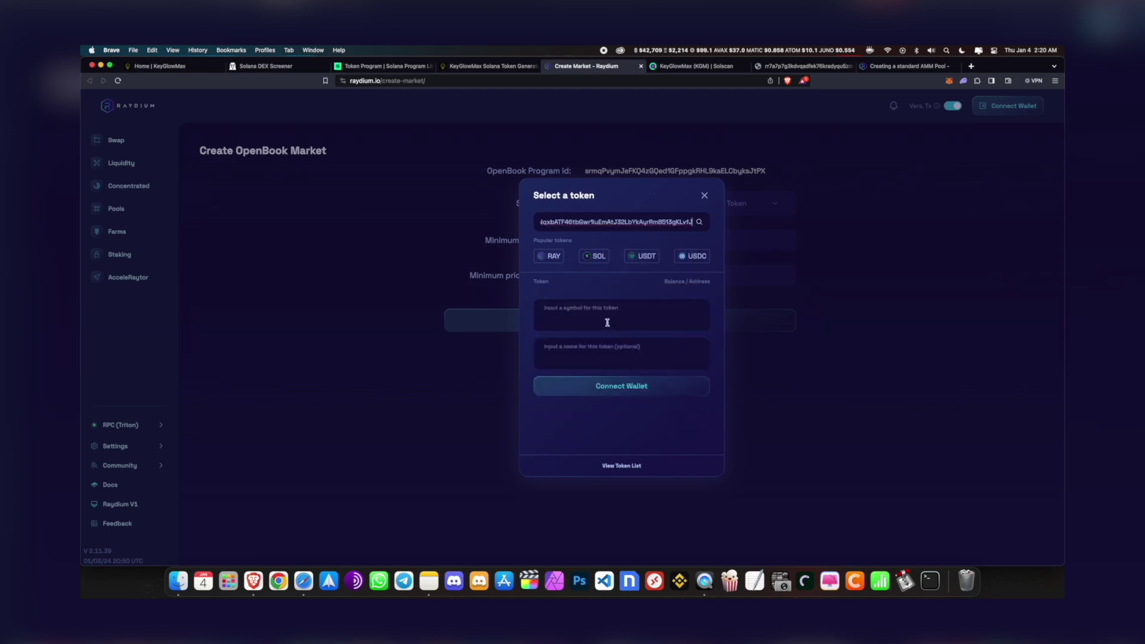
click(612, 388)
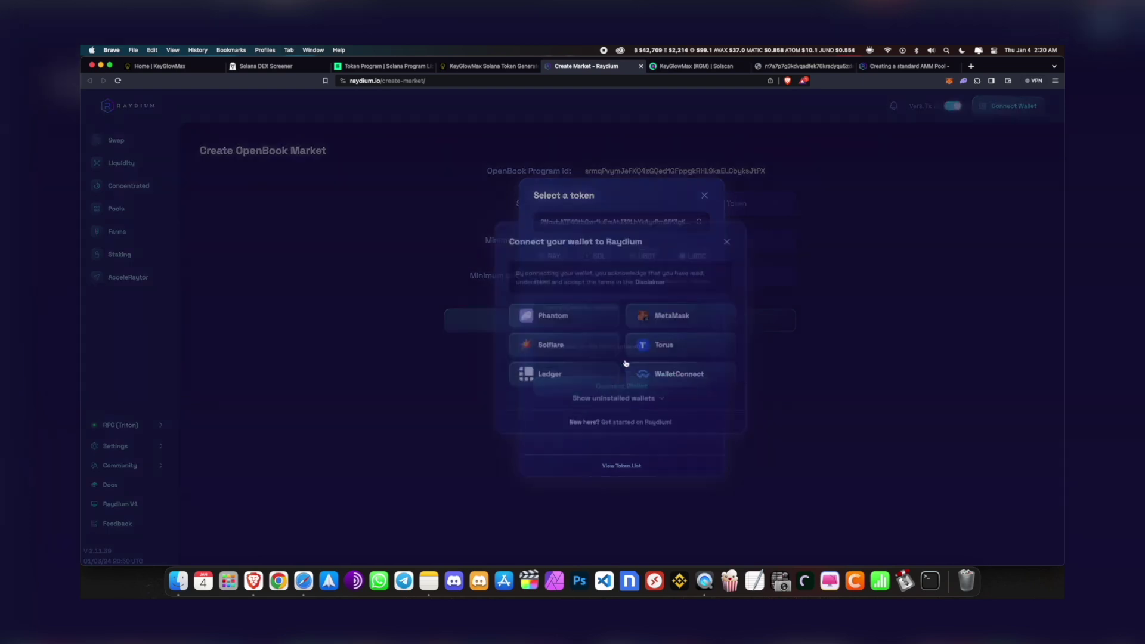
Connect Phantom to Raydium and add KGM (KeyGlowMax) as a custom user token.
click(613, 308)
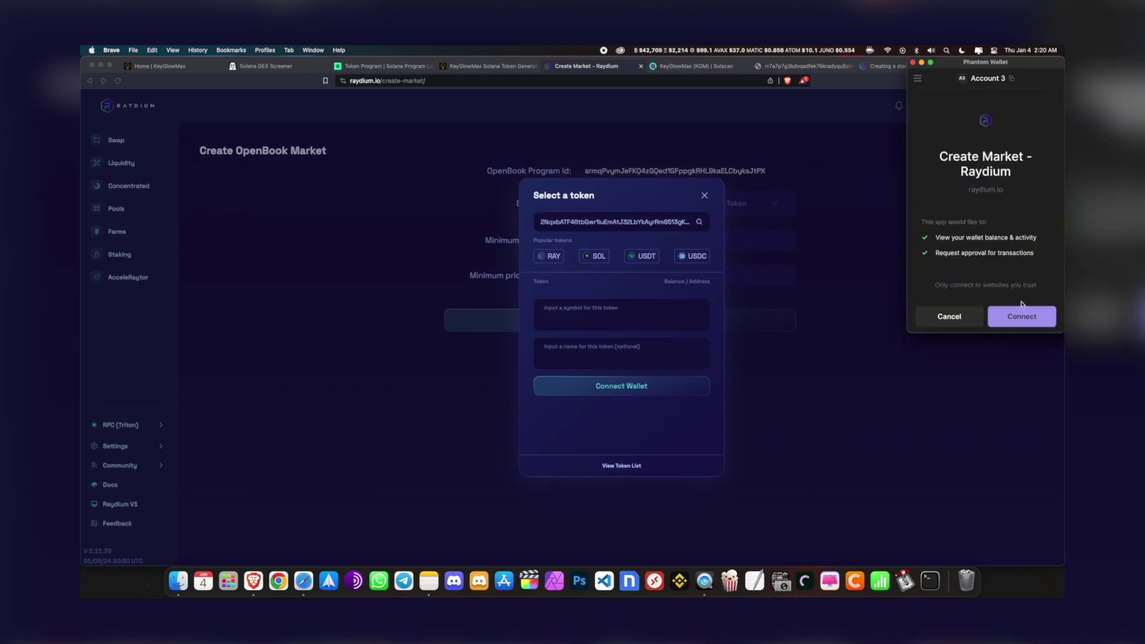
click(1019, 311)
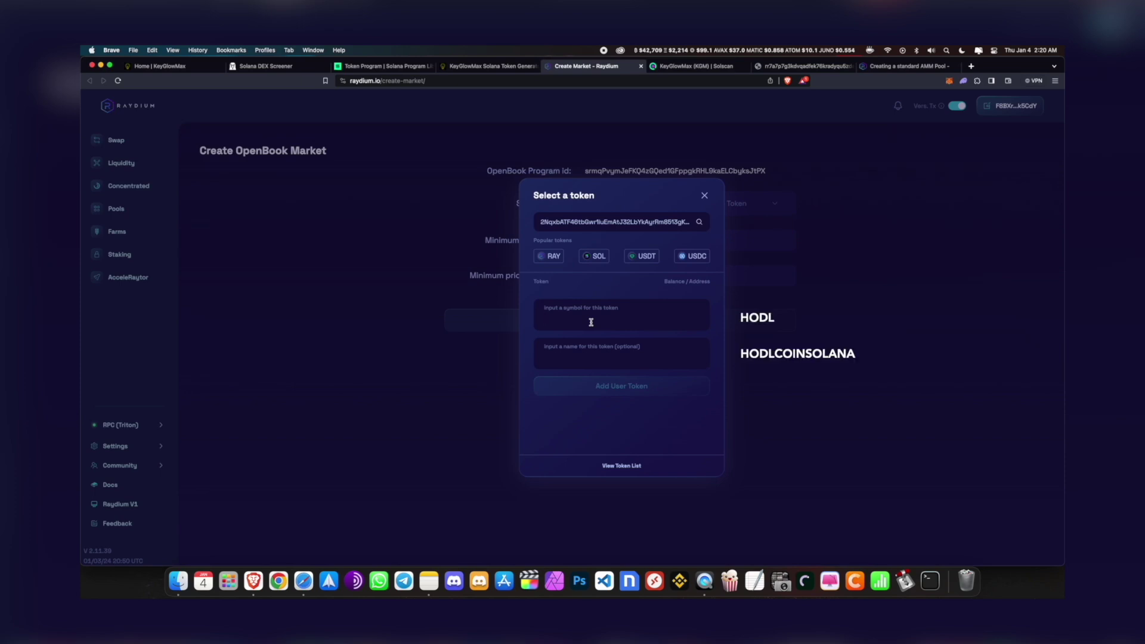
text(H)
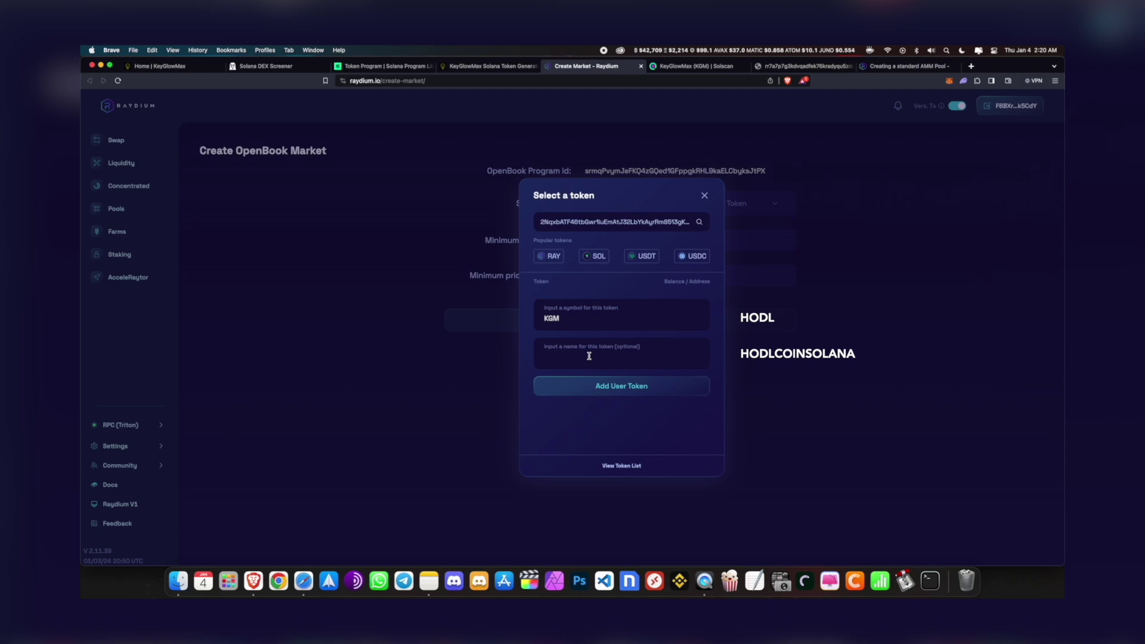
text(KeyGlowMax)
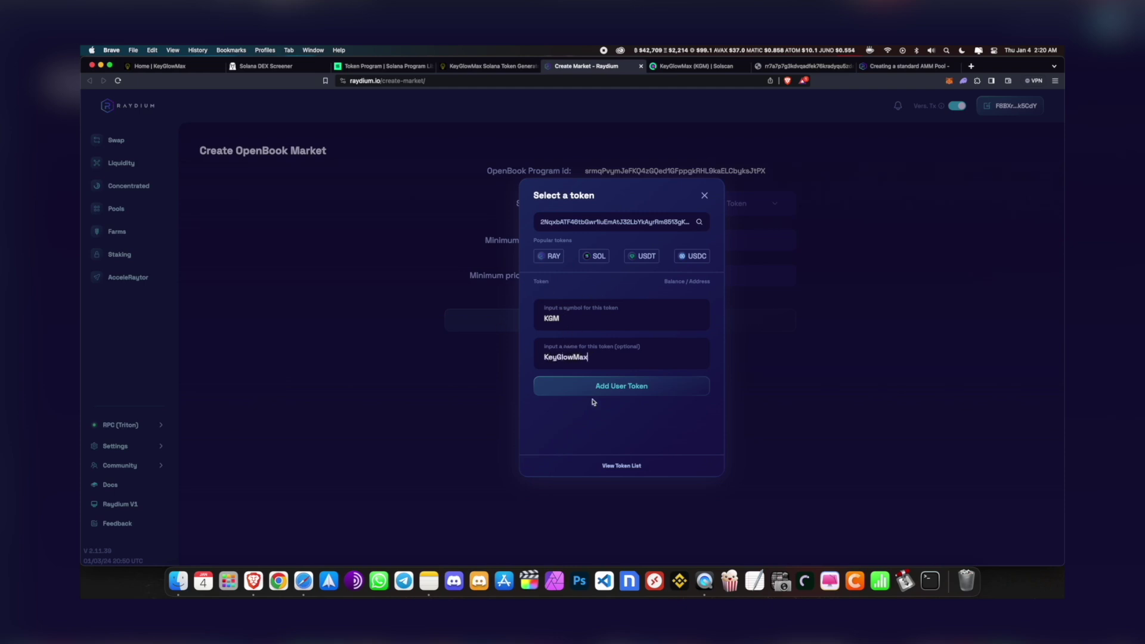
click(625, 387)
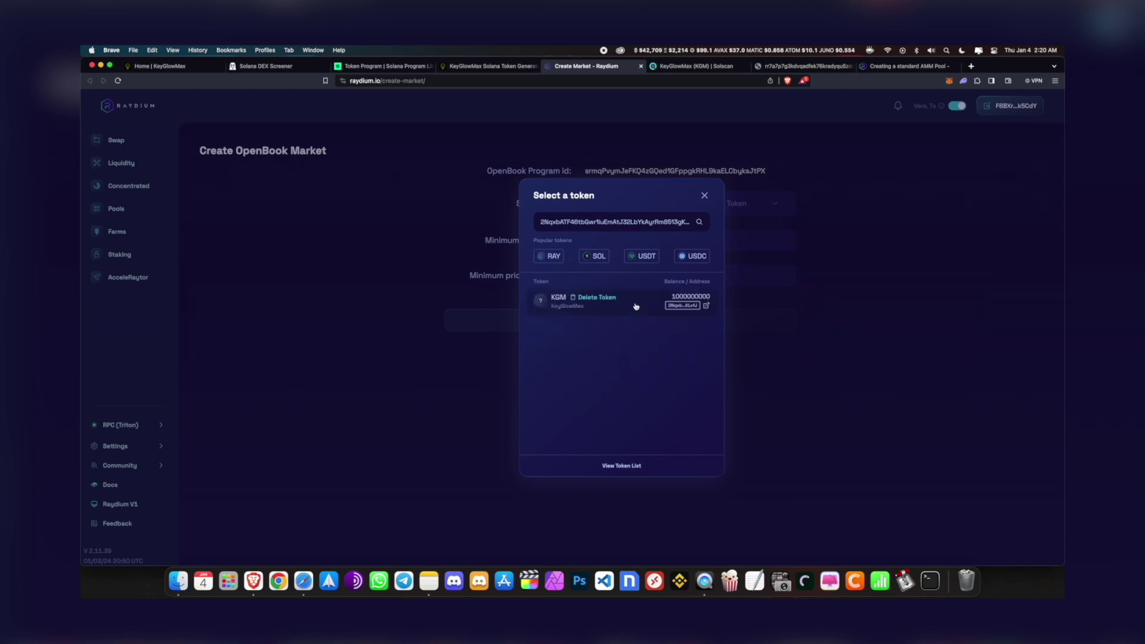
Set the market pair to KGM as base token and SOL as quote token.
click(657, 310)
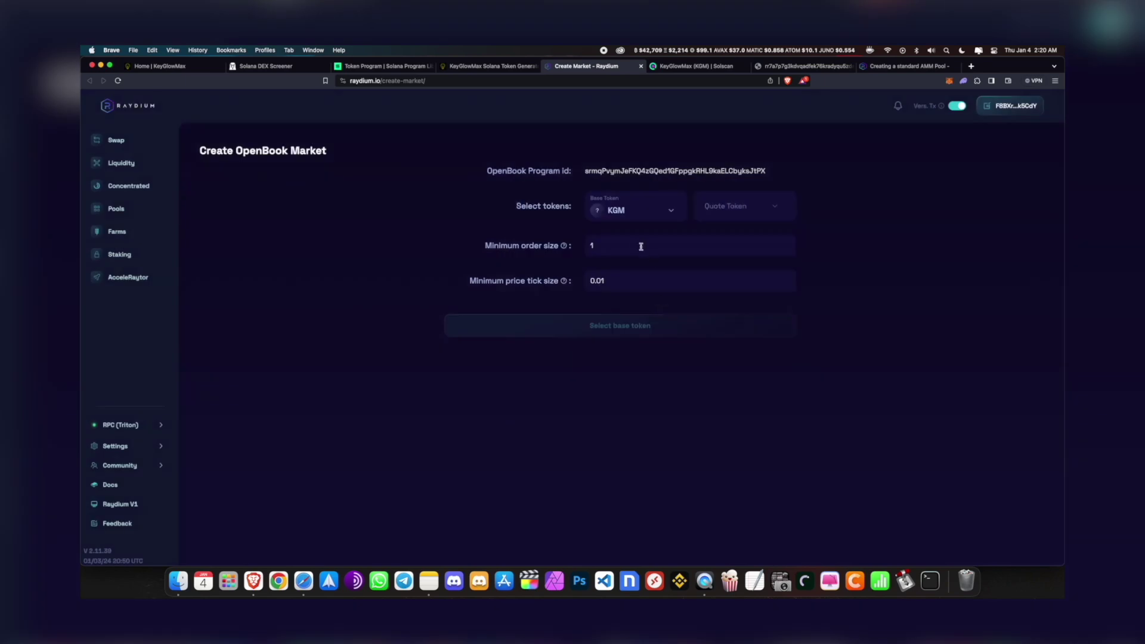
click(732, 206)
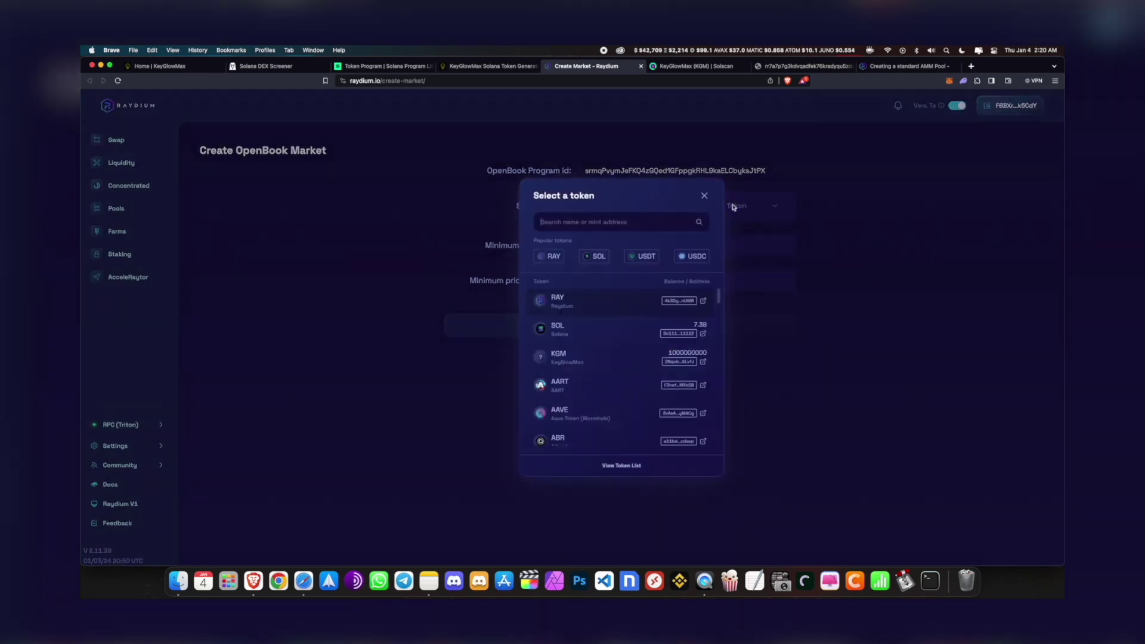
click(612, 325)
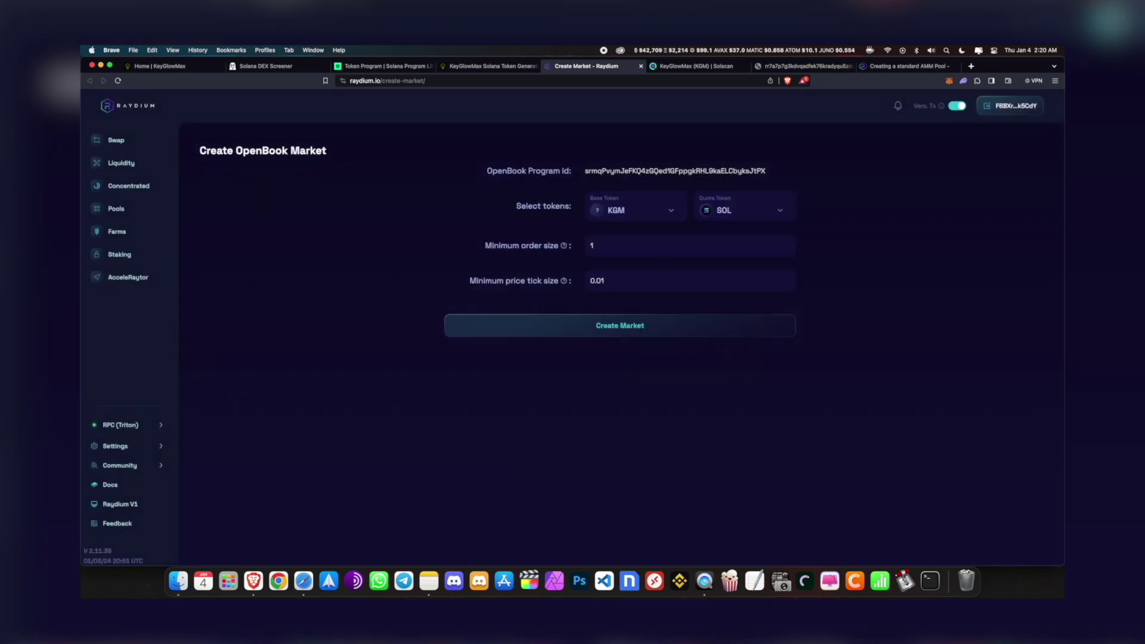
drag(492, 246, 559, 246)
drag(470, 280, 555, 281)
click(556, 280)
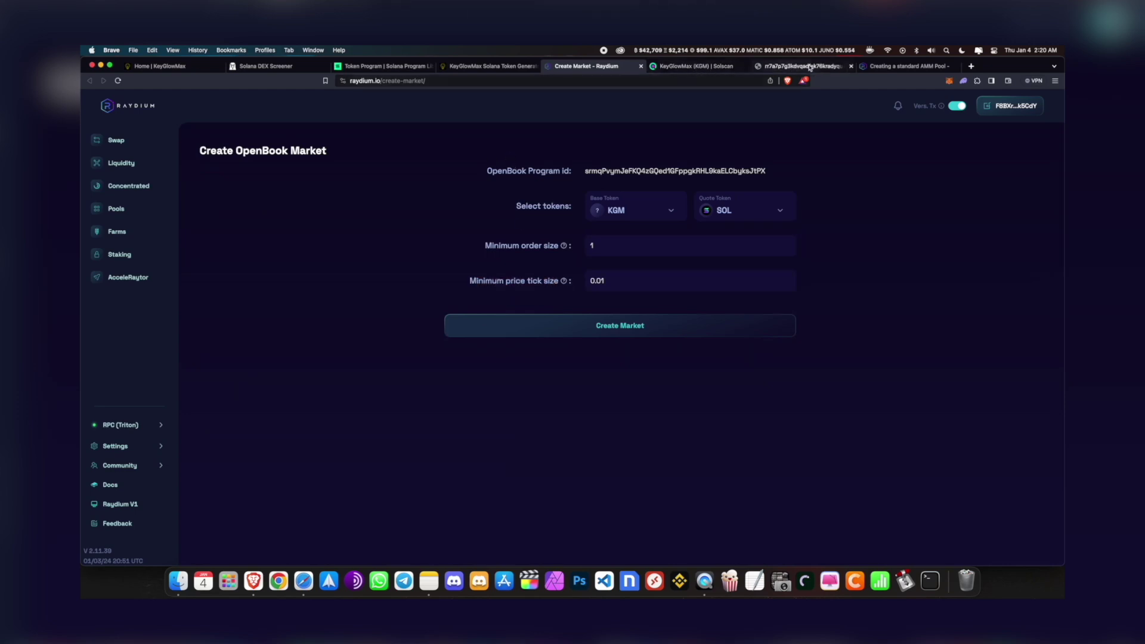
Set the minimum order size to 100, following the docs size table.
click(906, 66)
scroll(415, 170, up, 1)
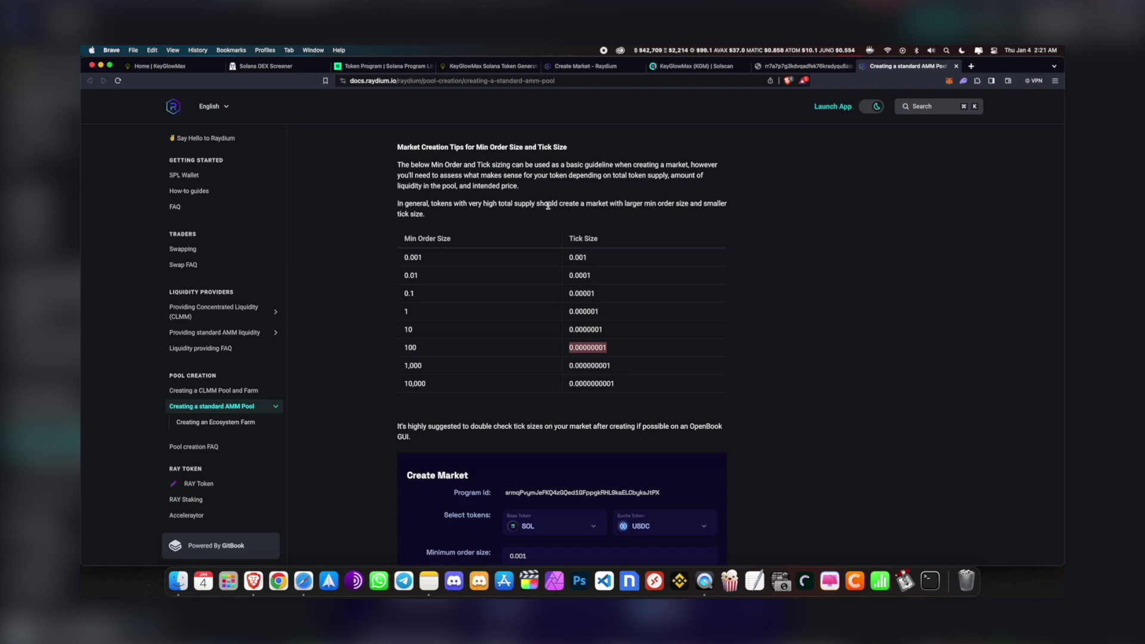
drag(632, 206, 715, 204)
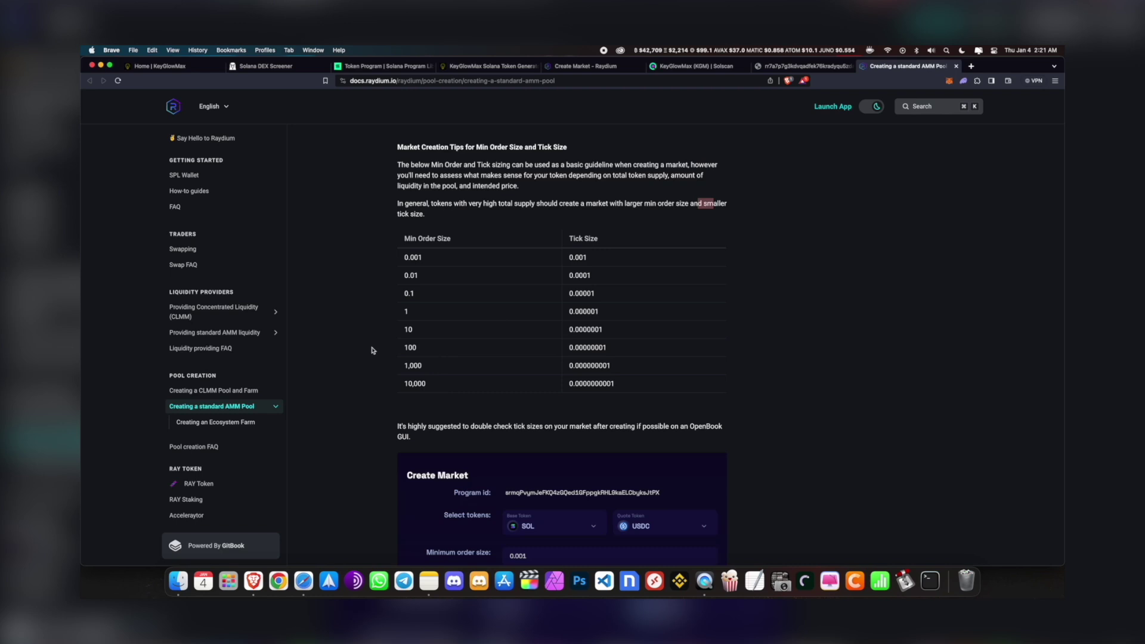
drag(420, 352, 405, 349)
click(604, 346)
double_click(413, 347)
click(565, 67)
double_click(618, 245)
key(super+v)
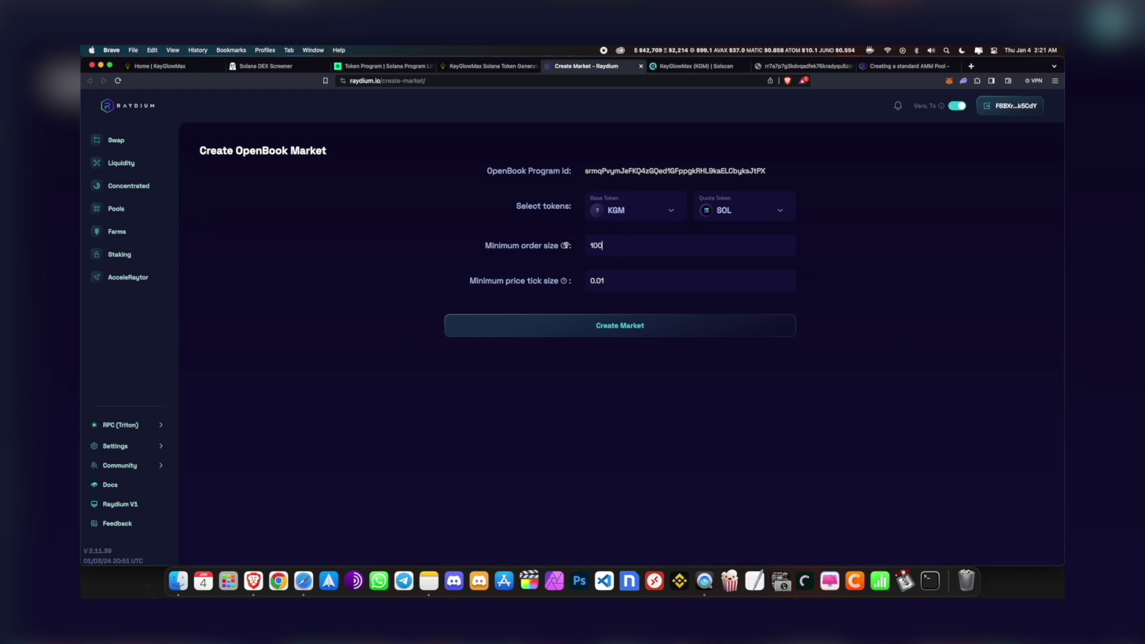
Set the minimum price tick size to 0.00000001 and submit the market creation.
click(908, 66)
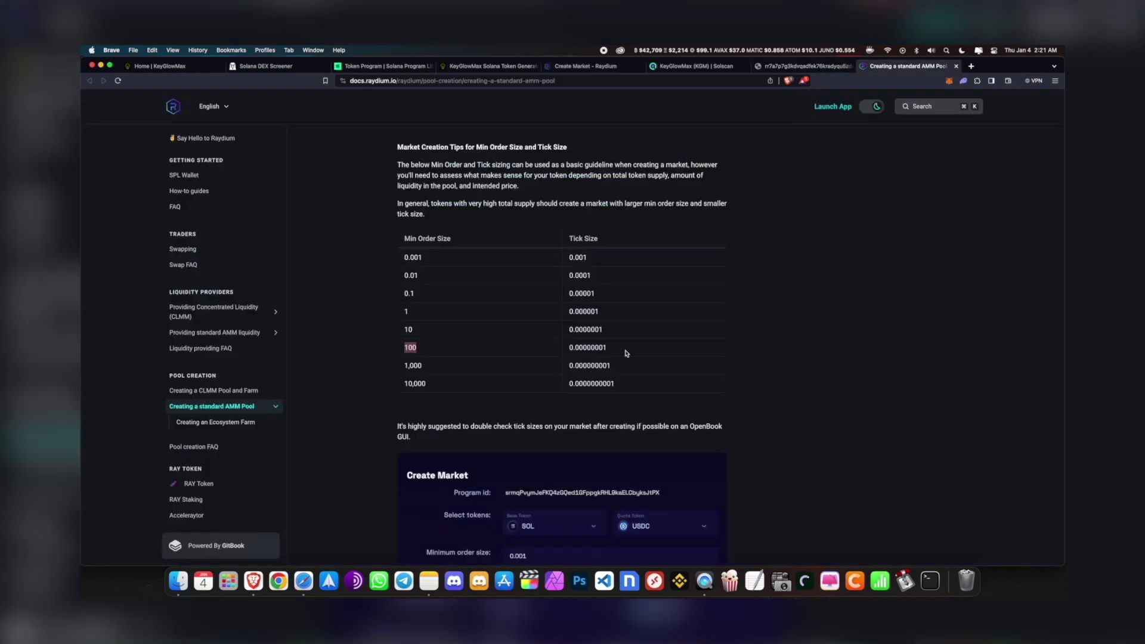
drag(626, 353, 566, 353)
click(586, 70)
drag(618, 281, 592, 281)
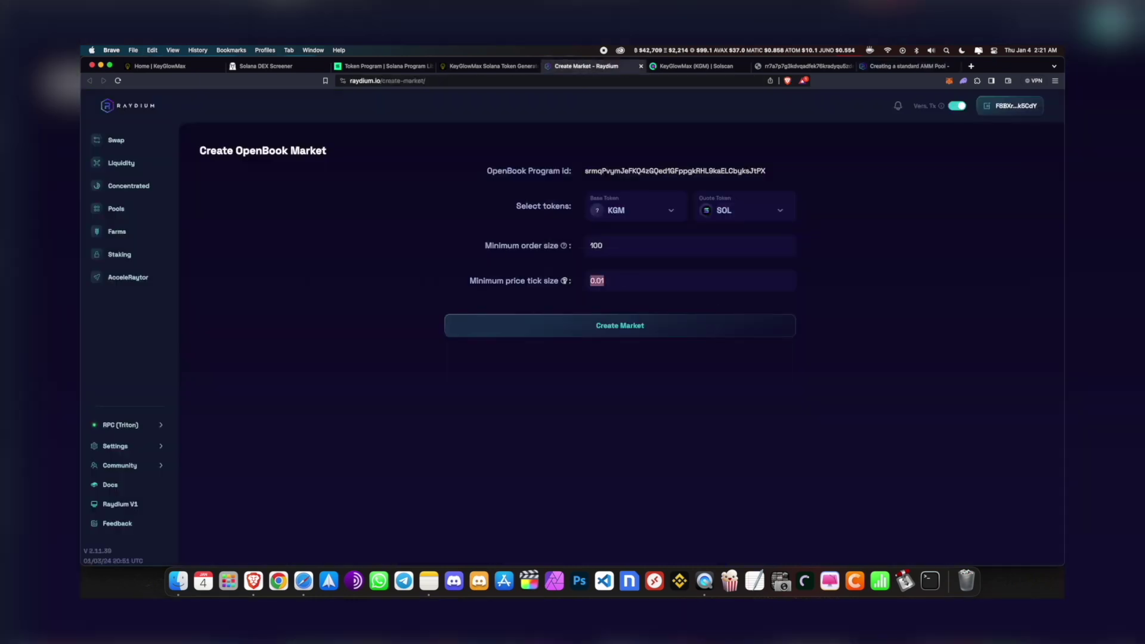
key(super+v)
click(637, 330)
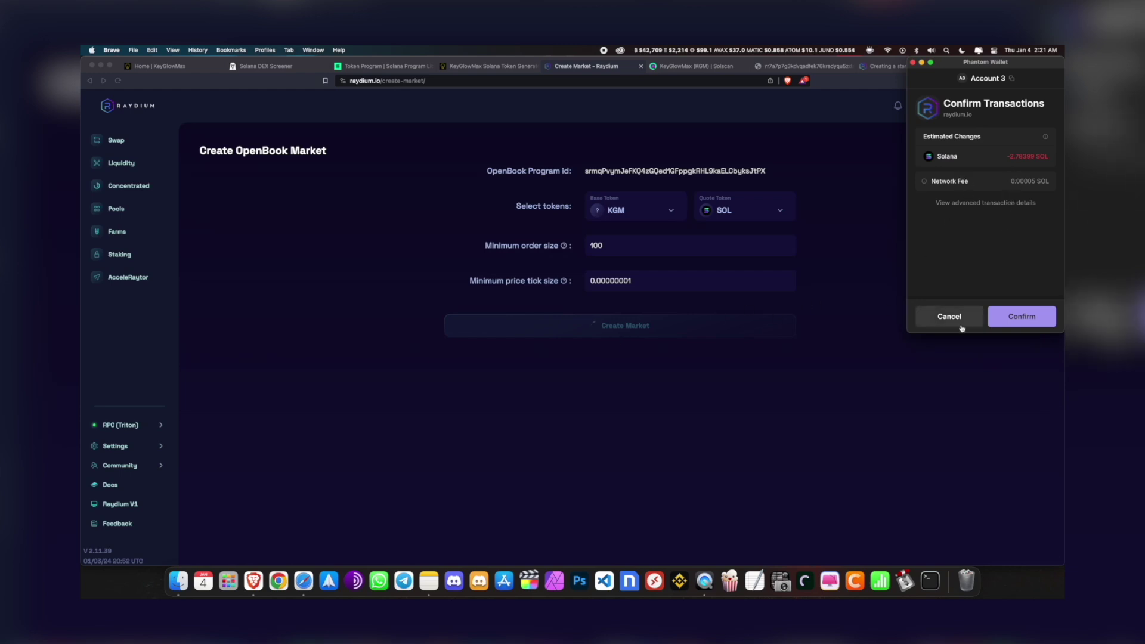
Confirm the KGM/SOL market transactions in Phantom and highlight the new market ID.
click(1021, 316)
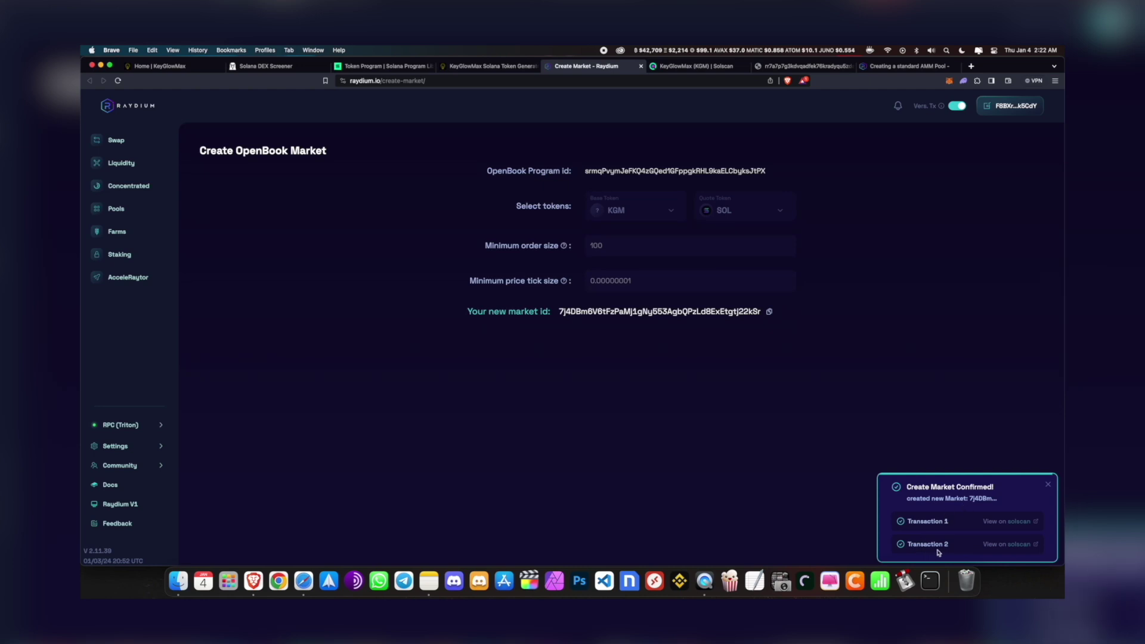
drag(467, 311, 548, 312)
Copy the new market ID and paste it into a blank TextEdit note.
click(770, 312)
click(754, 581)
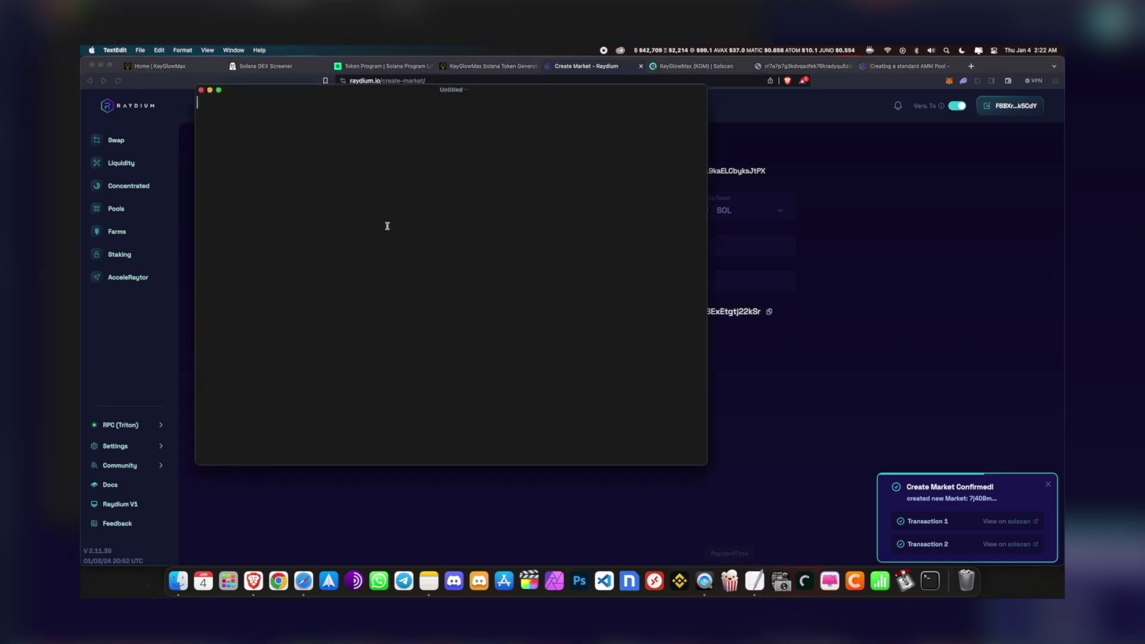
key(super+v)
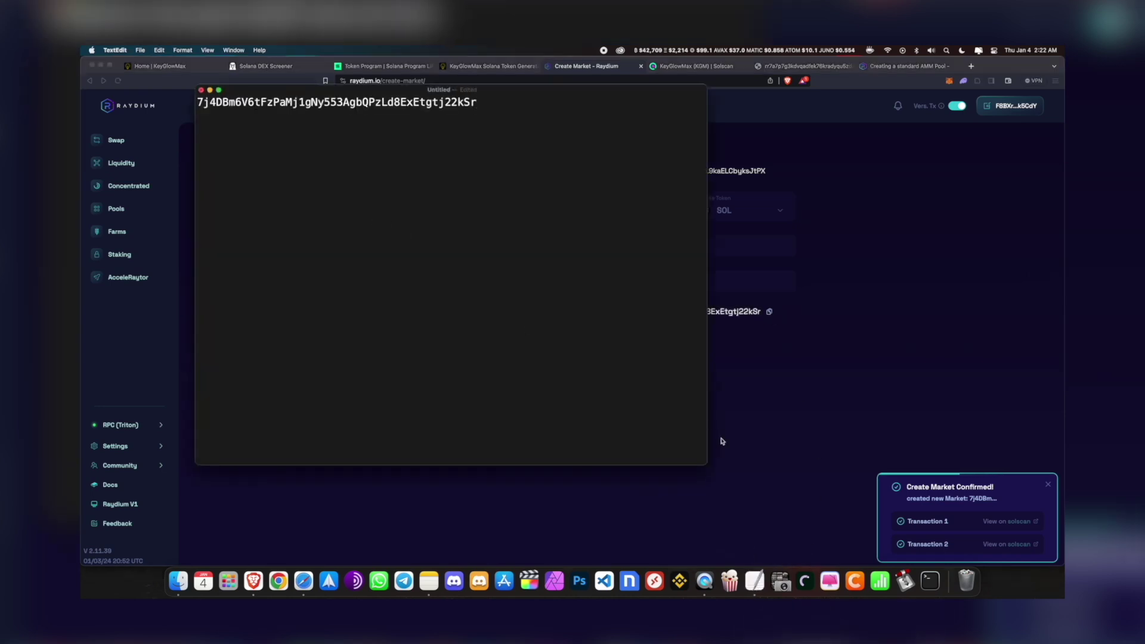
drag(701, 461, 535, 325)
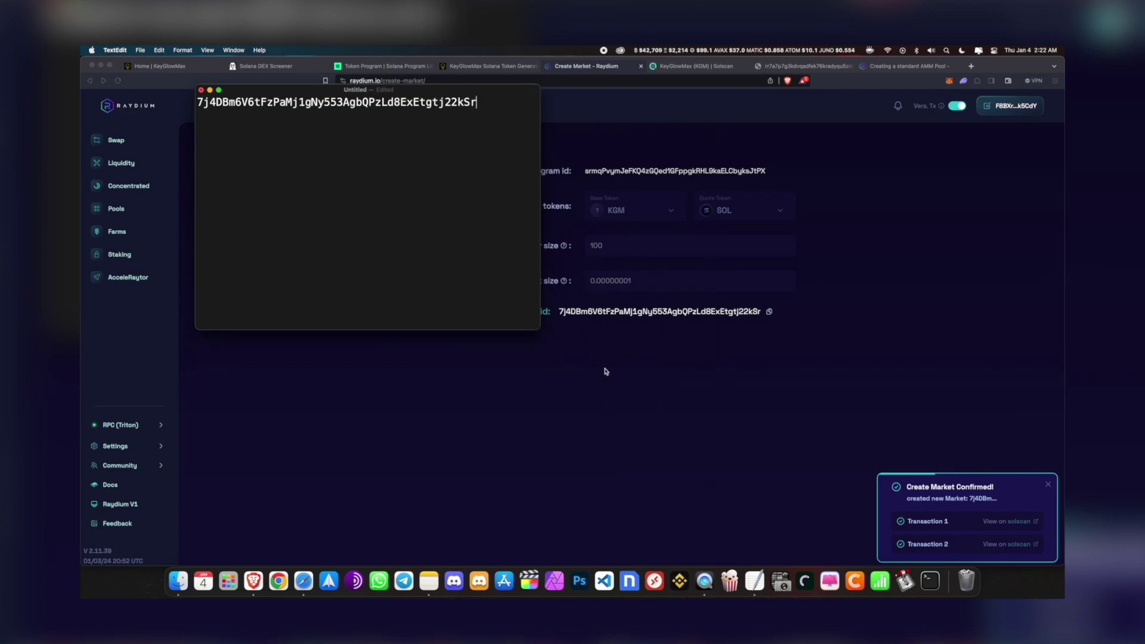
Return to the HODLCOINSOLANA Solscan page and select its token address.
click(606, 371)
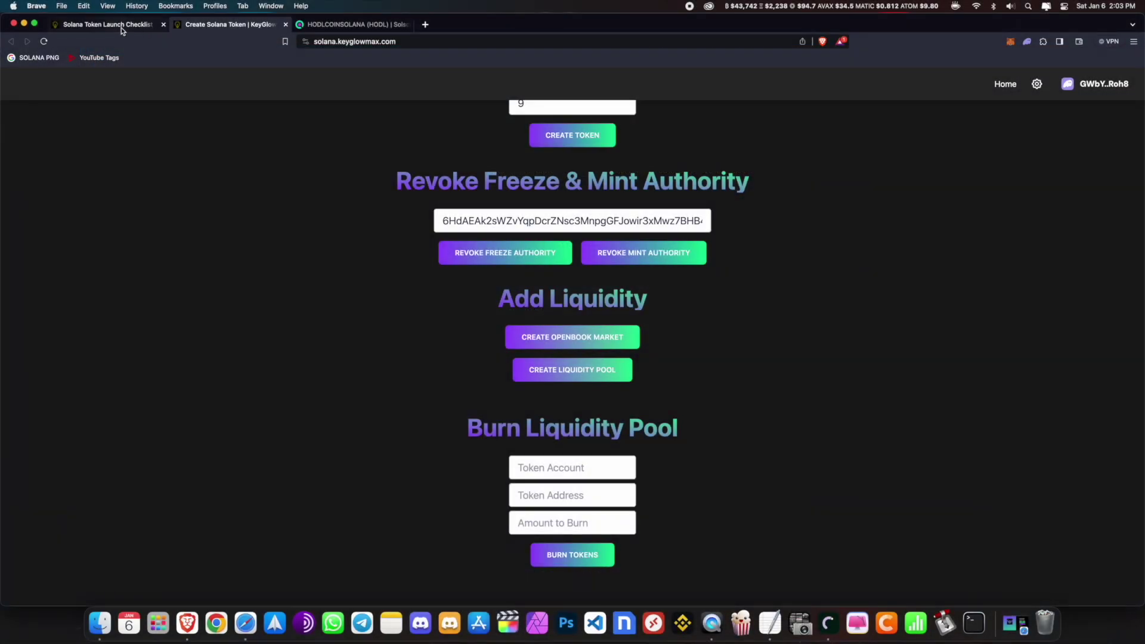
key(ctrl+shift+Tab)
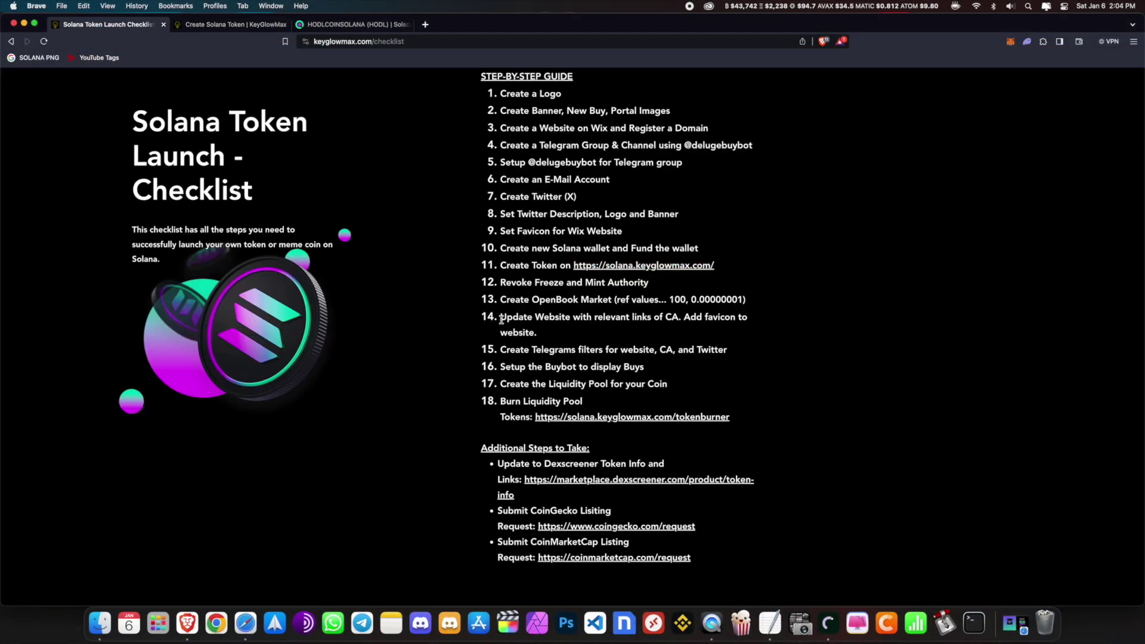
key(ctrl+shift+Tab)
double_click(452, 41)
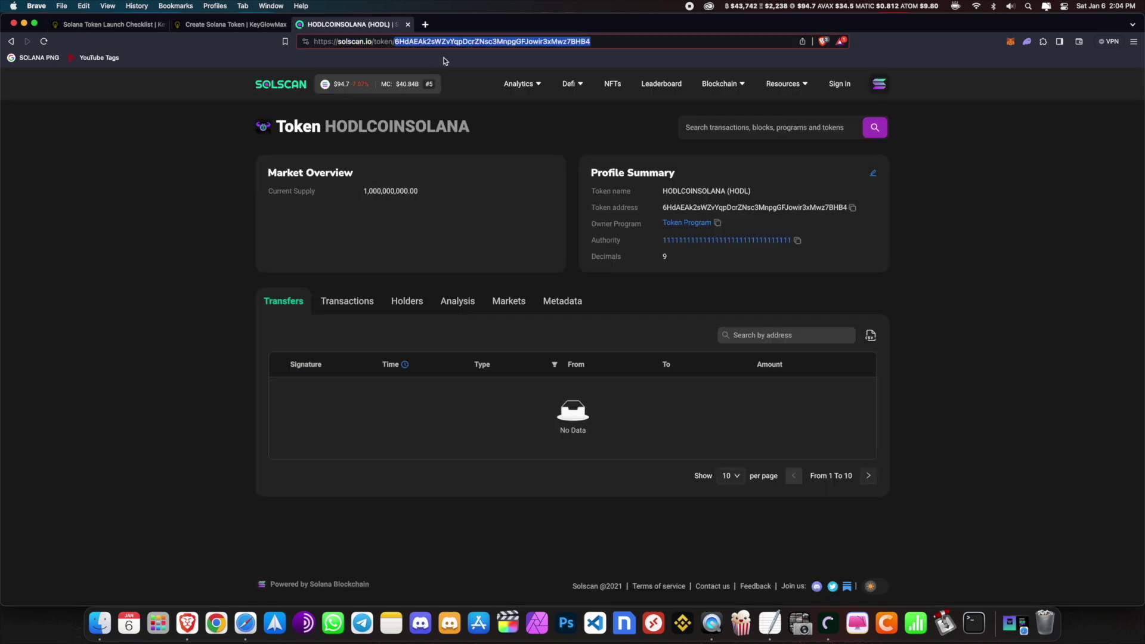
Save the BUY $HODL button's Raydium swap link.
click(246, 625)
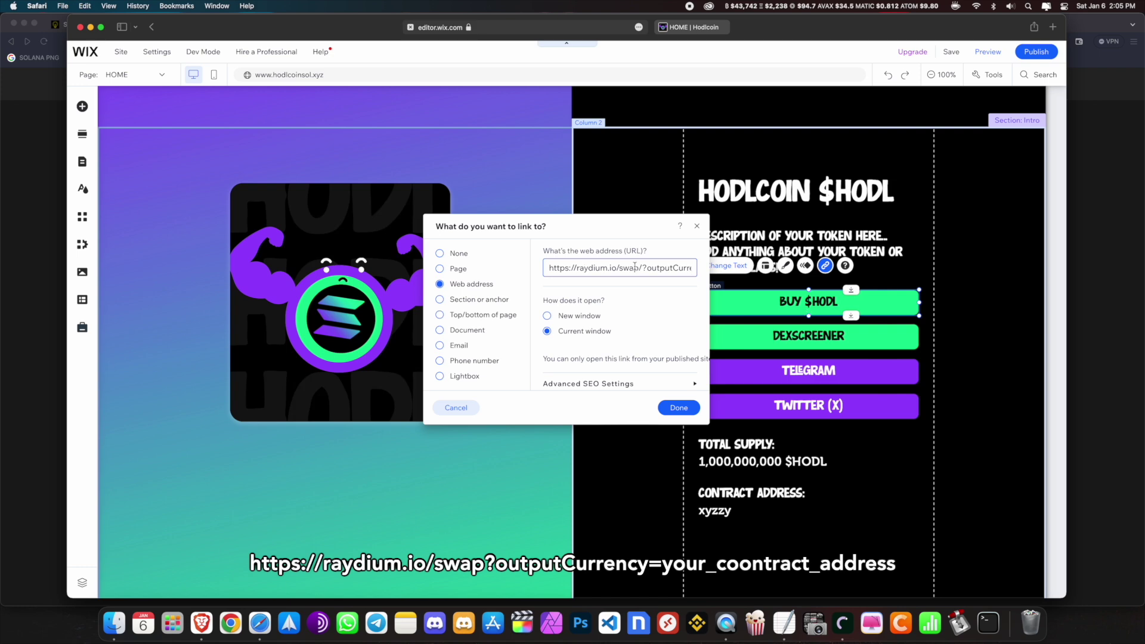
drag(576, 268, 699, 268)
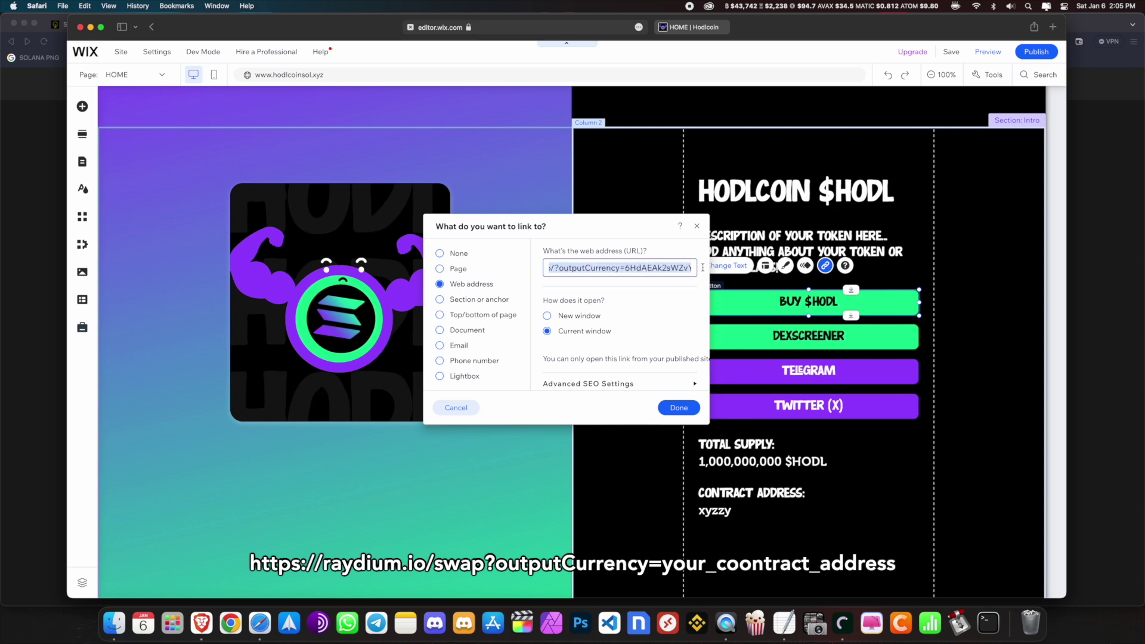
click(678, 407)
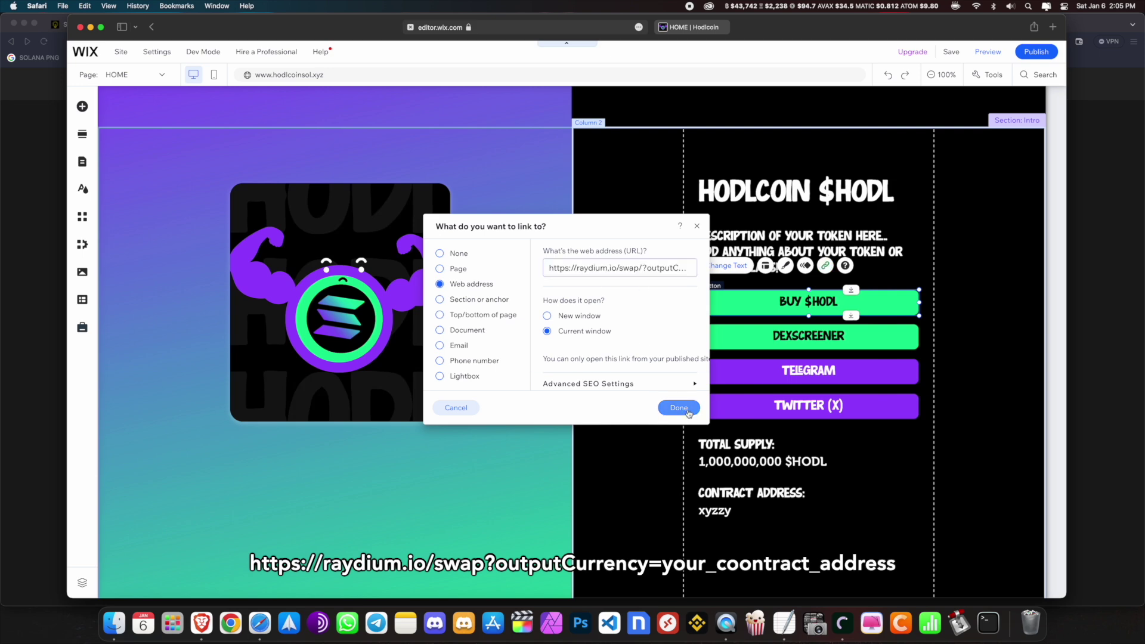
Link the DEXSCREENER button, replacing 'xyz' in its URL with the token's contract address.
click(751, 343)
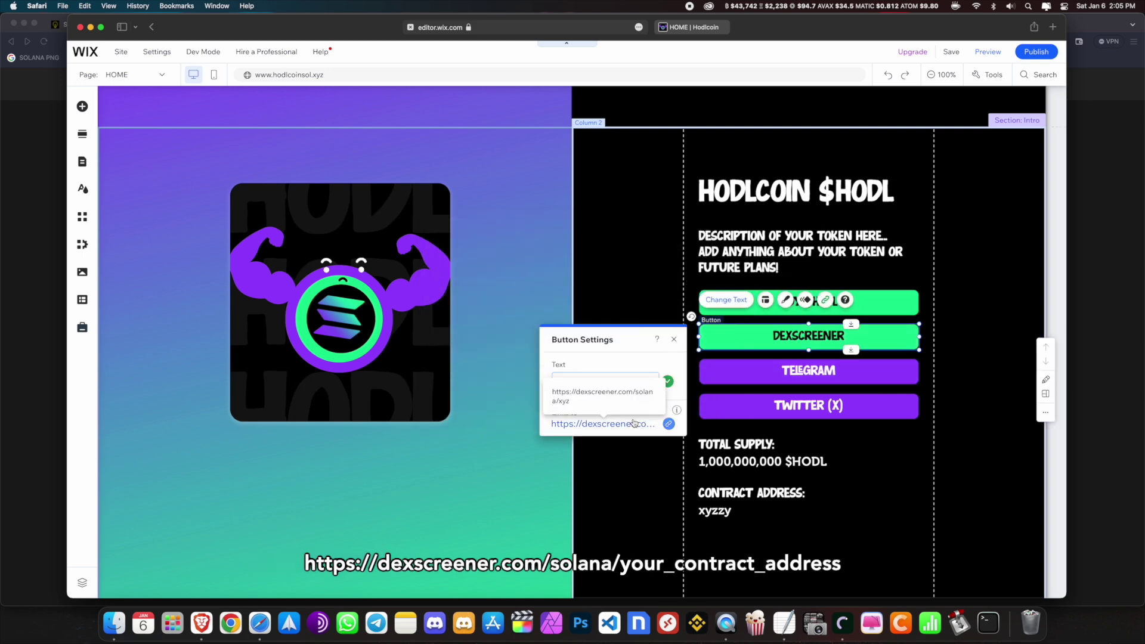
click(669, 424)
click(657, 270)
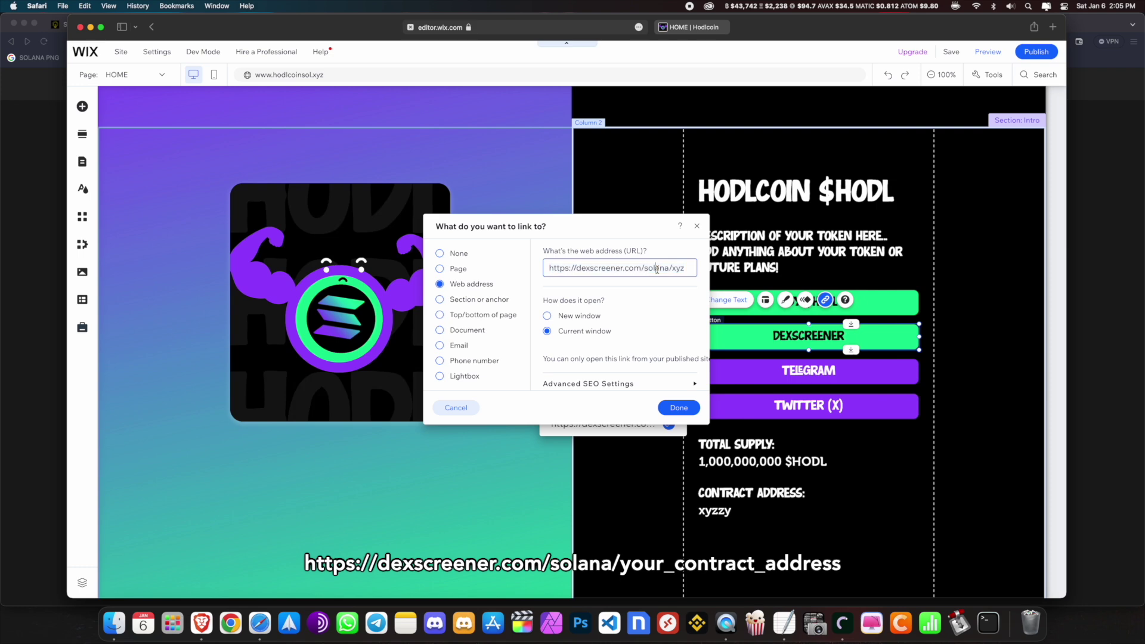
double_click(677, 269)
key(super+v)
click(678, 407)
Select the TELEGRAM and TWITTER (X) buttons on the site.
click(769, 361)
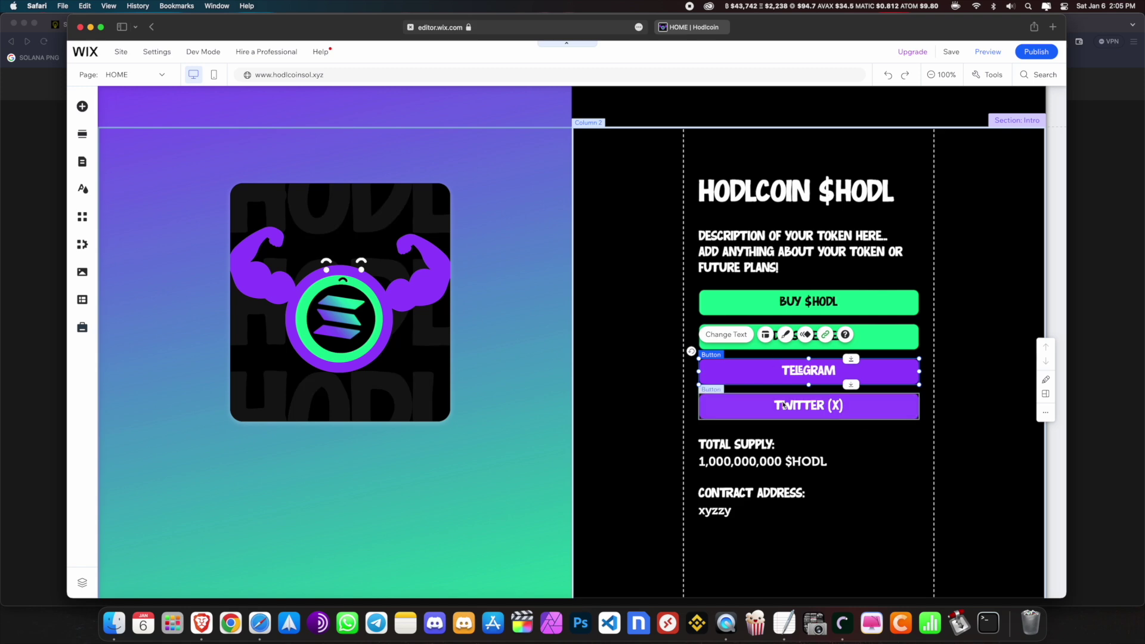
click(753, 403)
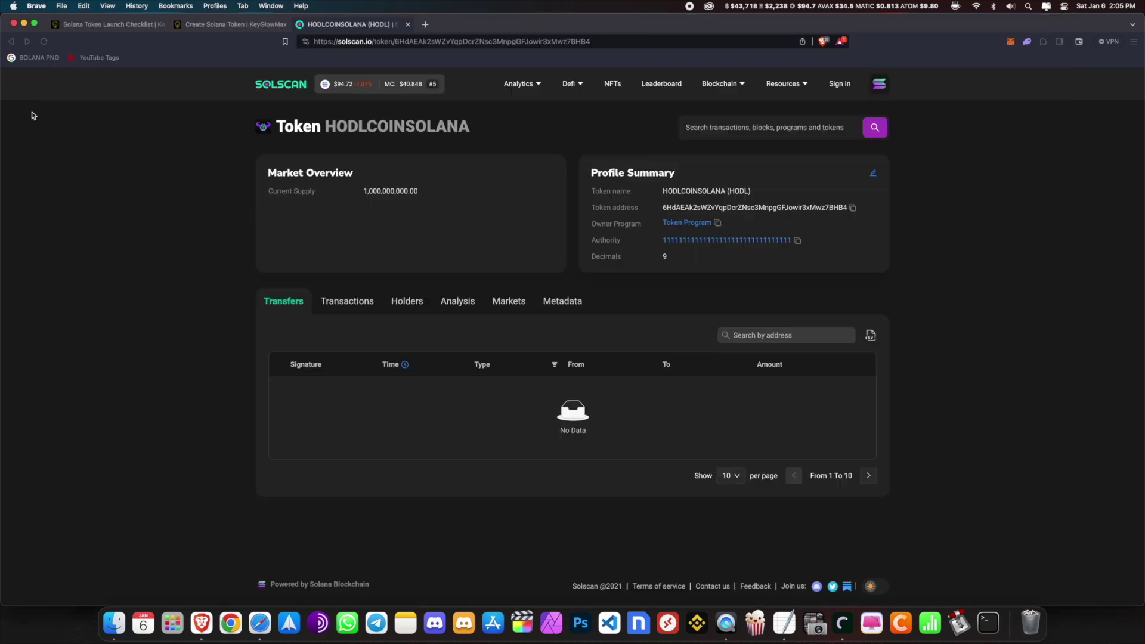
key(super+1)
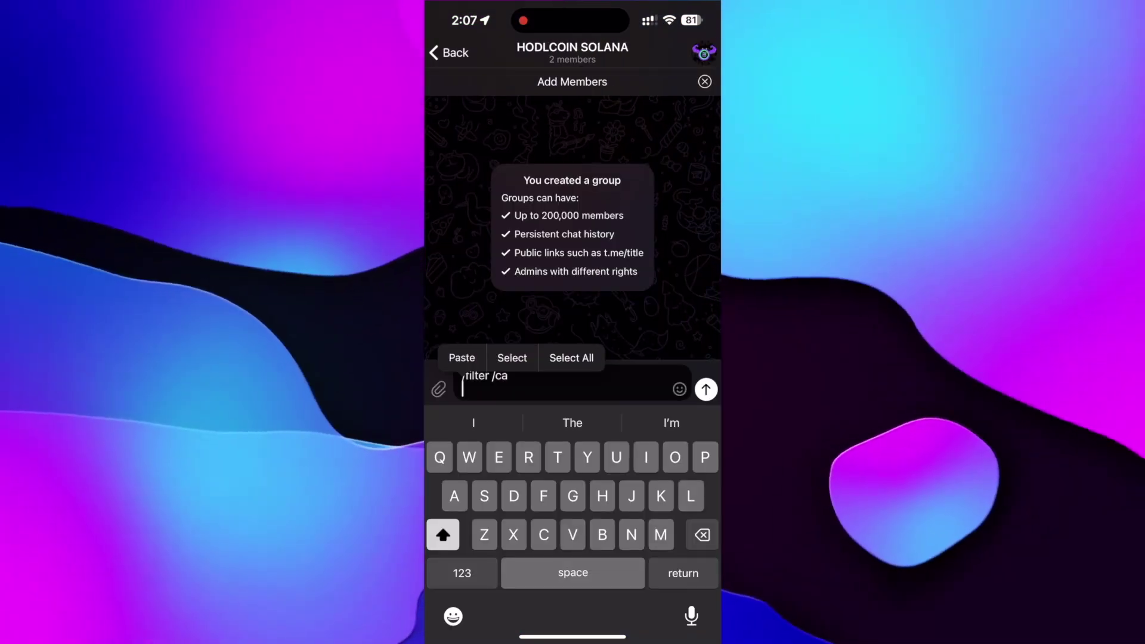
Save the /ca filter with the contract address and test it by sending 'Ca'.
click(461, 358)
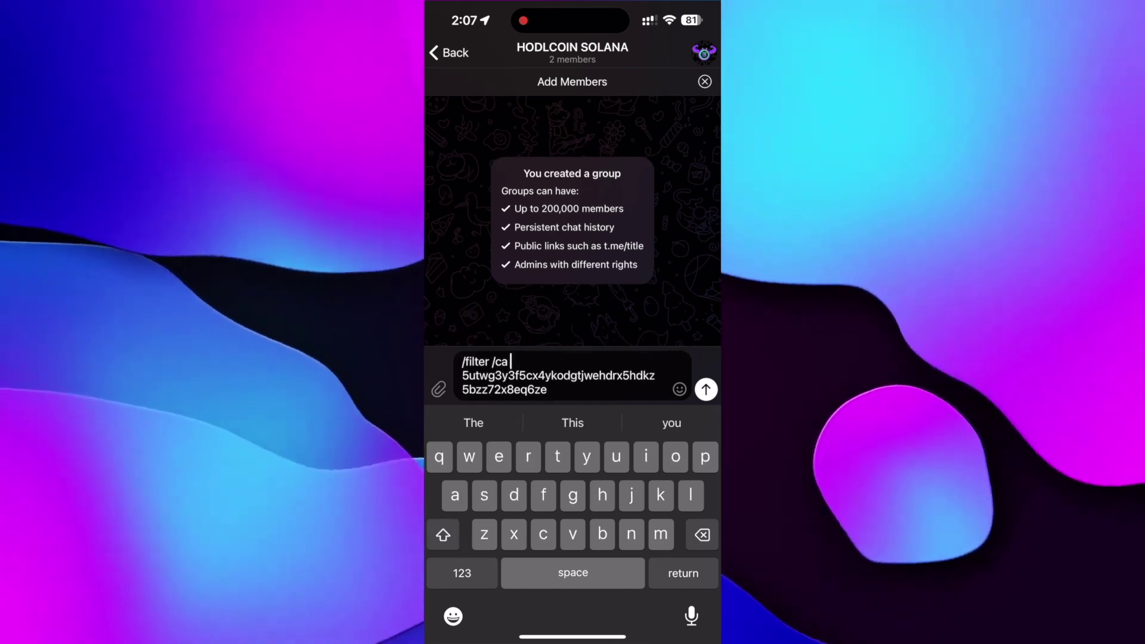
click(705, 389)
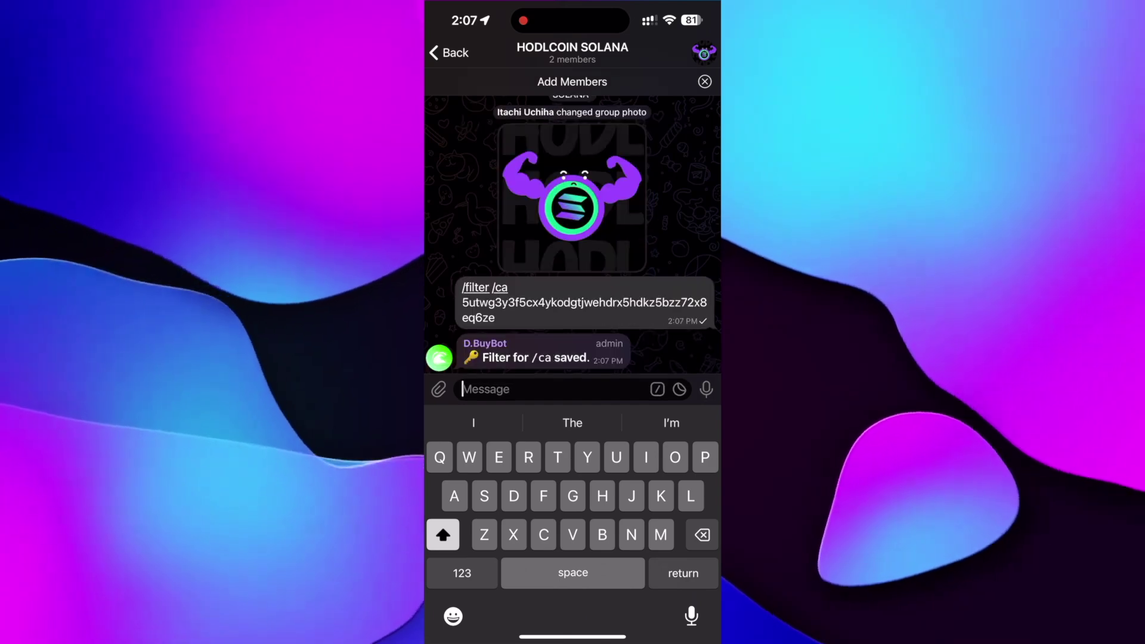
text(Va)
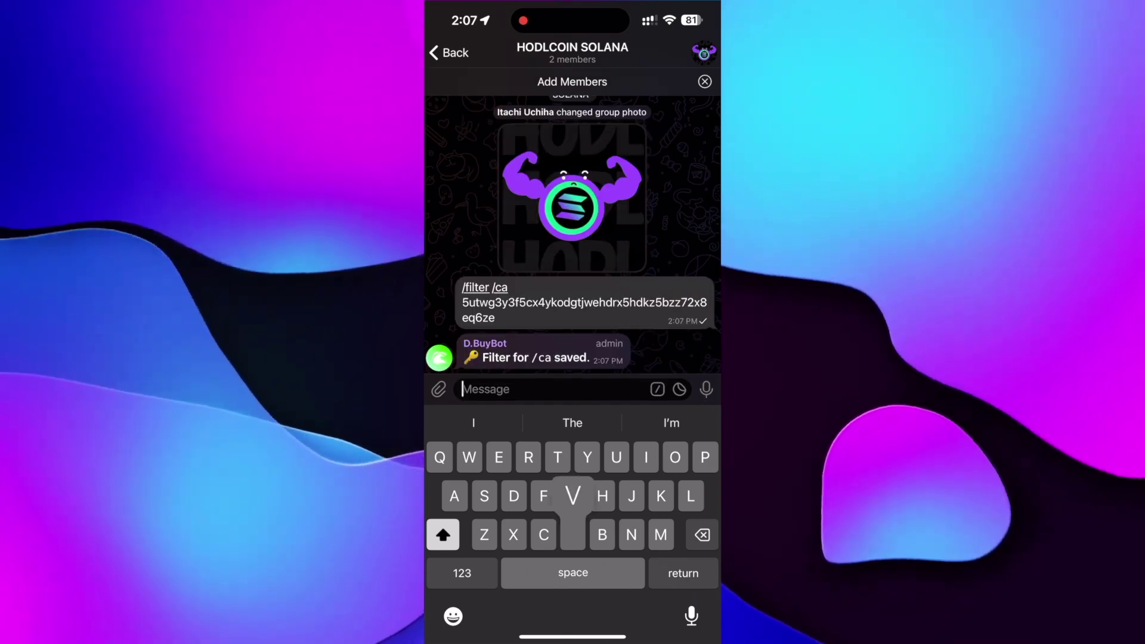
key(BackSpace)
key(BackSpace)
text(Ca)
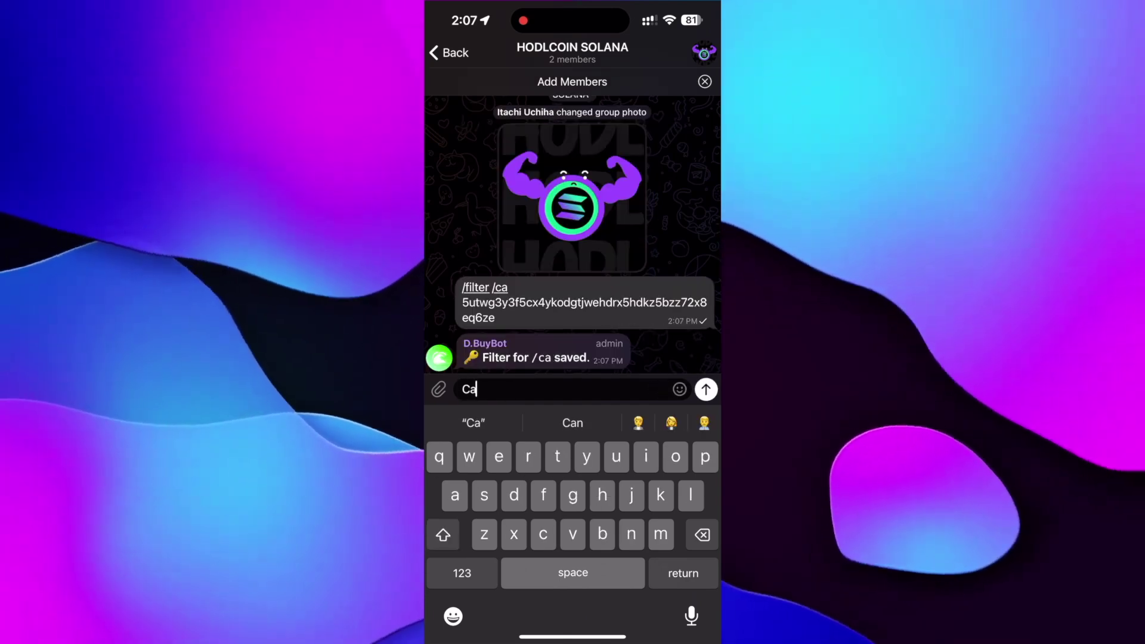
click(706, 389)
Run /add in the buy bot chat and send it the token address.
click(477, 389)
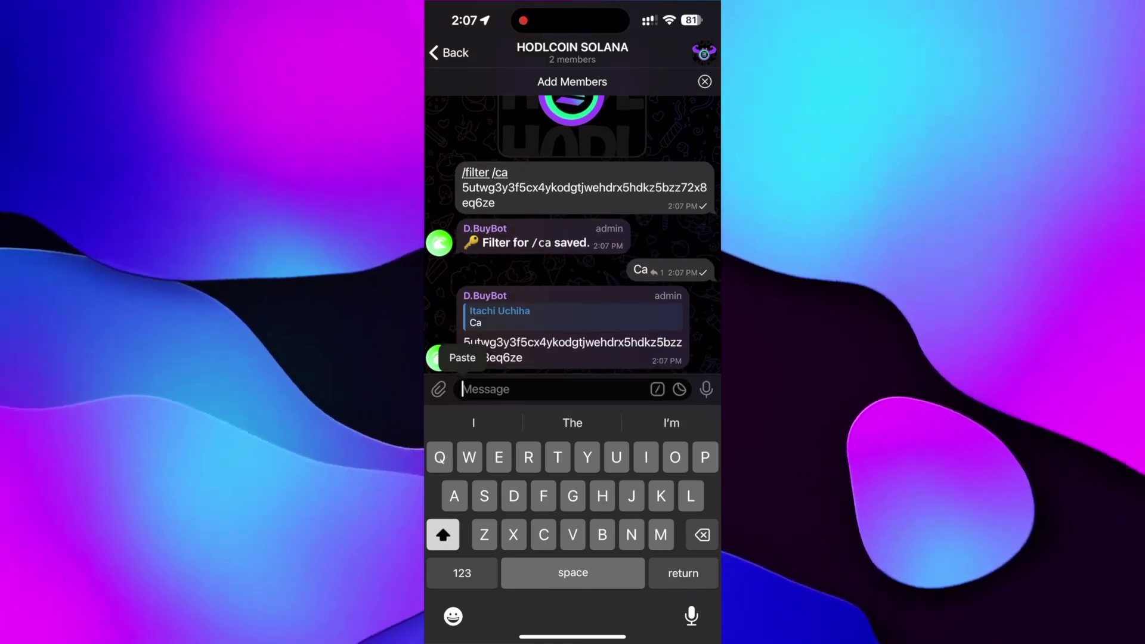
click(463, 573)
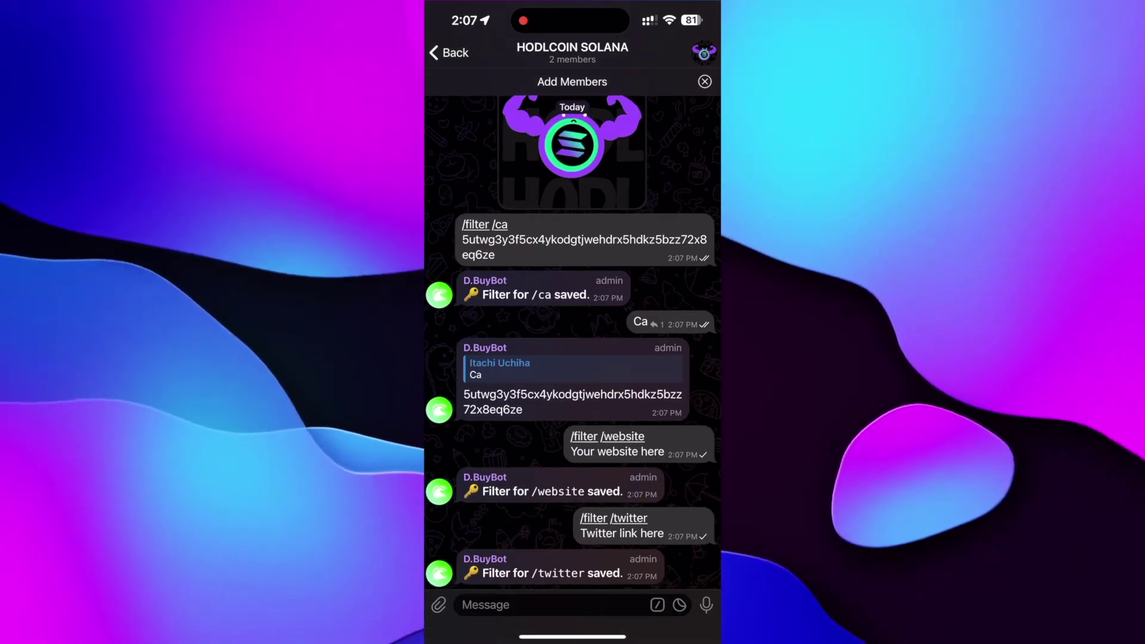
text(/)
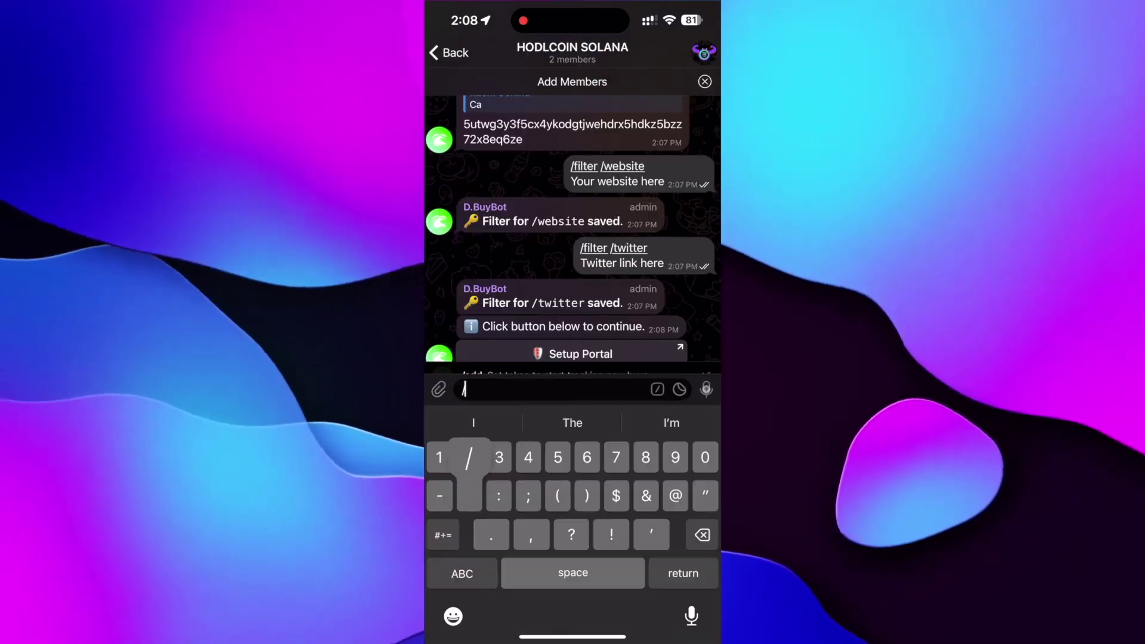
click(477, 287)
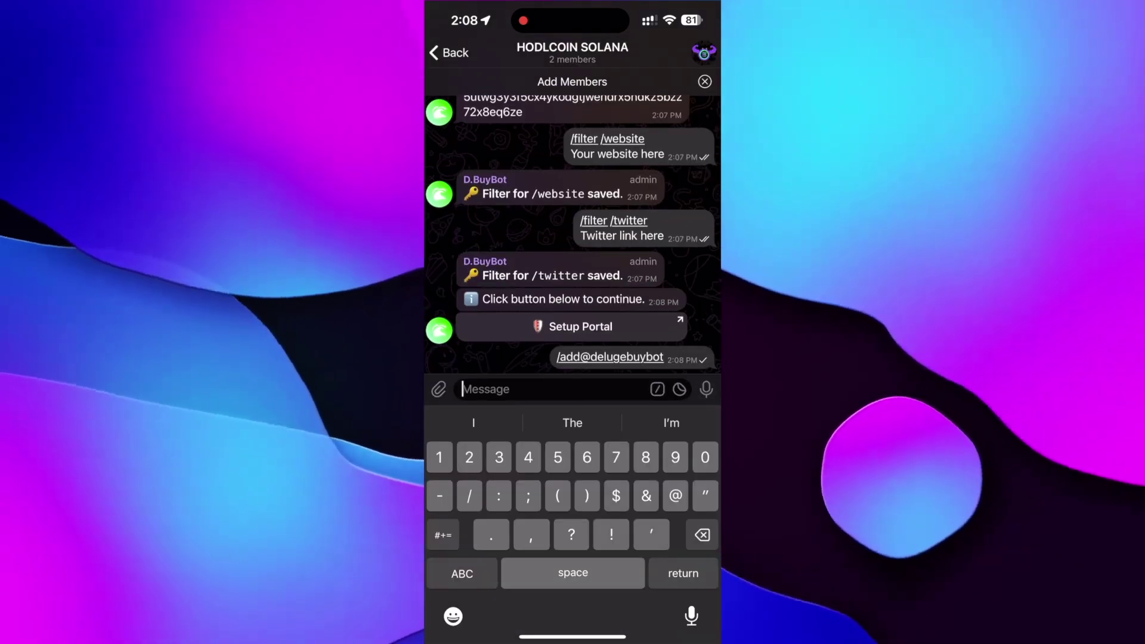
click(565, 323)
key(ctrl+v)
click(706, 389)
Open the HODLCOINSOLANA PORTAL channel's info page to find its link.
click(448, 52)
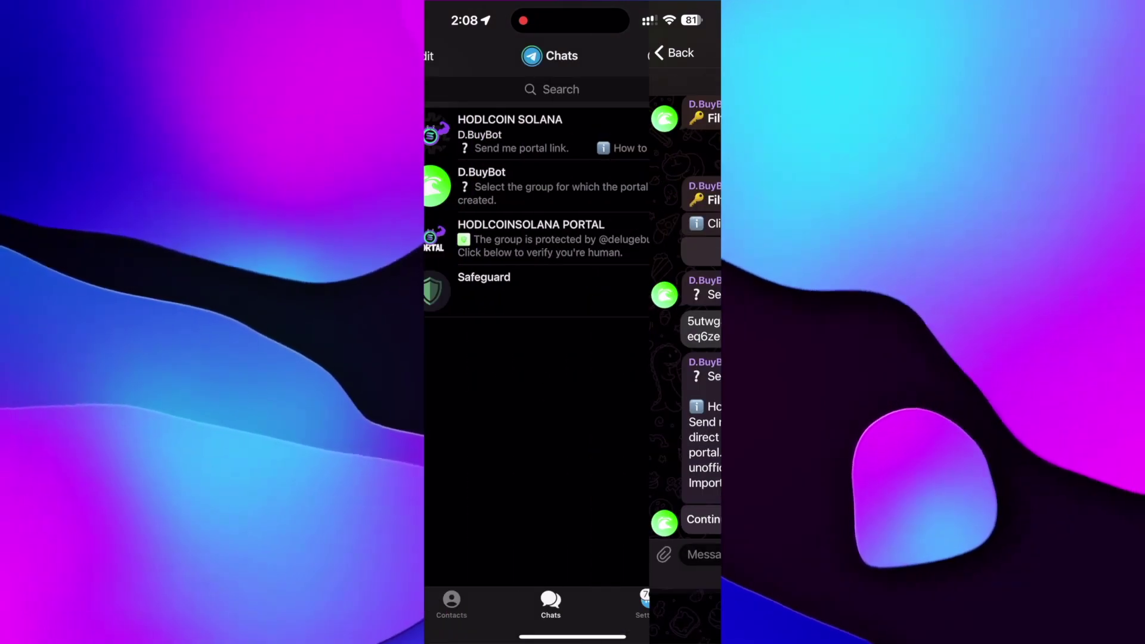
click(553, 239)
click(572, 47)
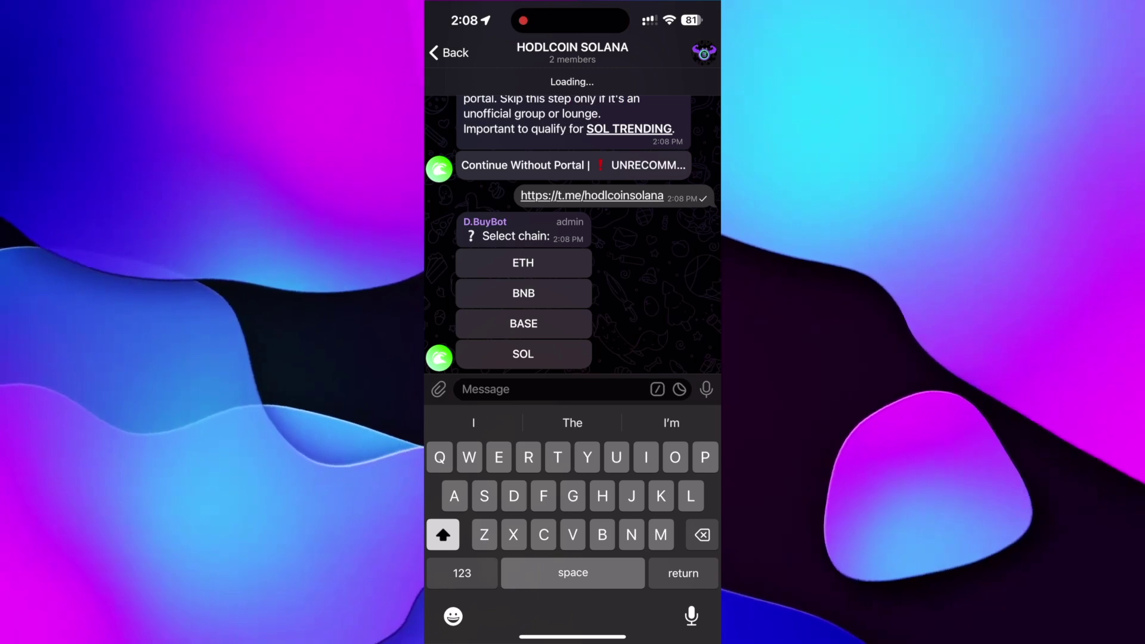
scroll(573, 233, up, 3)
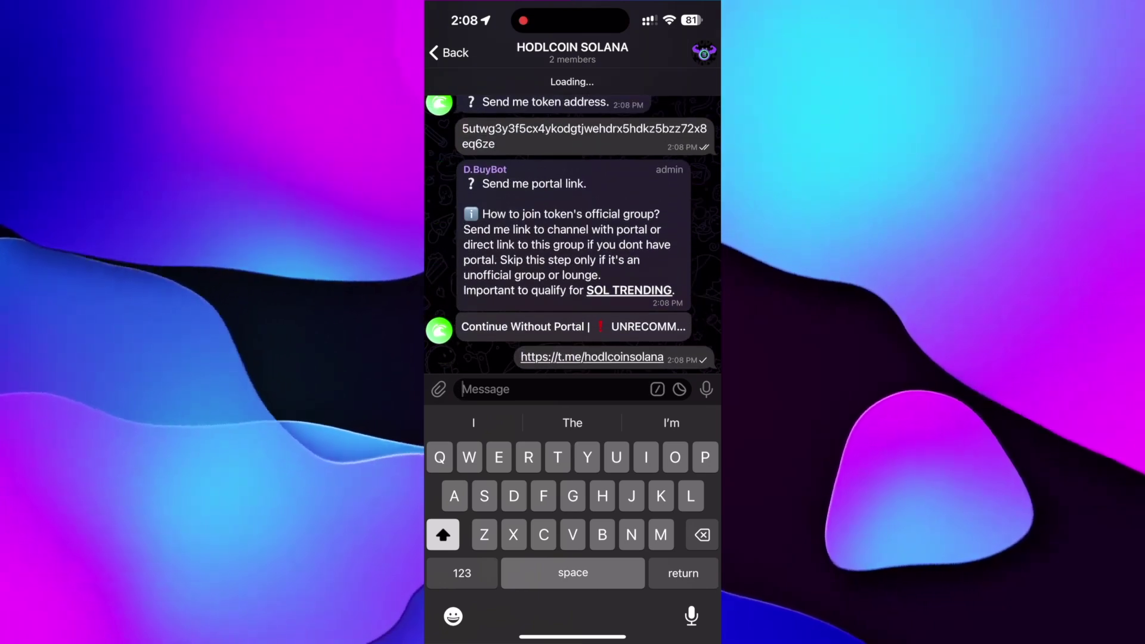
scroll(573, 239, up, 1)
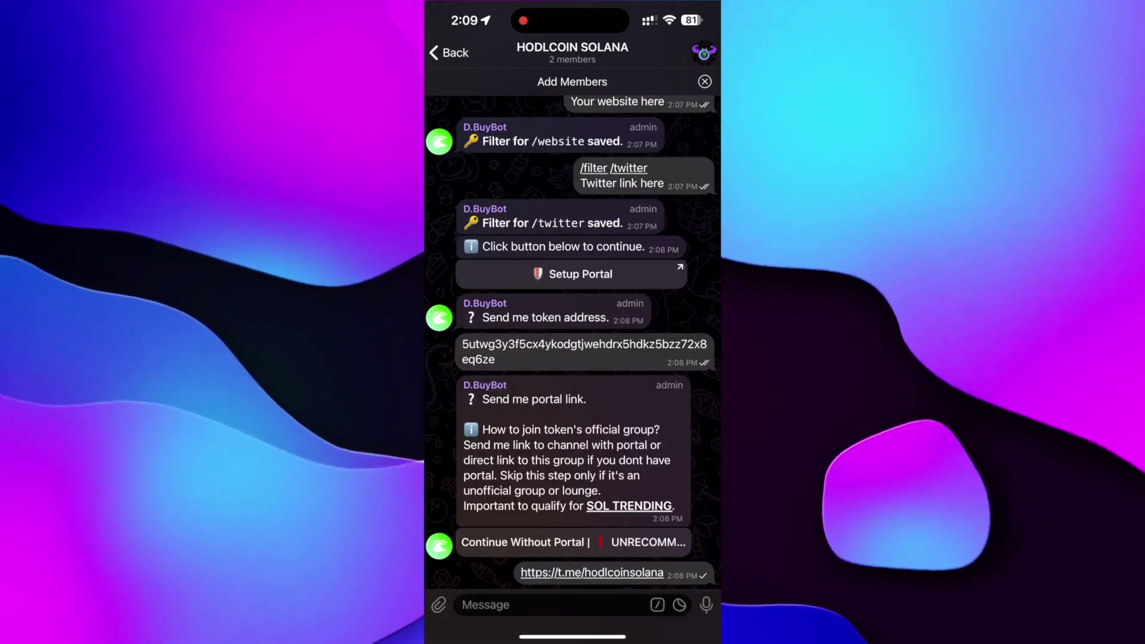
scroll(573, 298, down, 1)
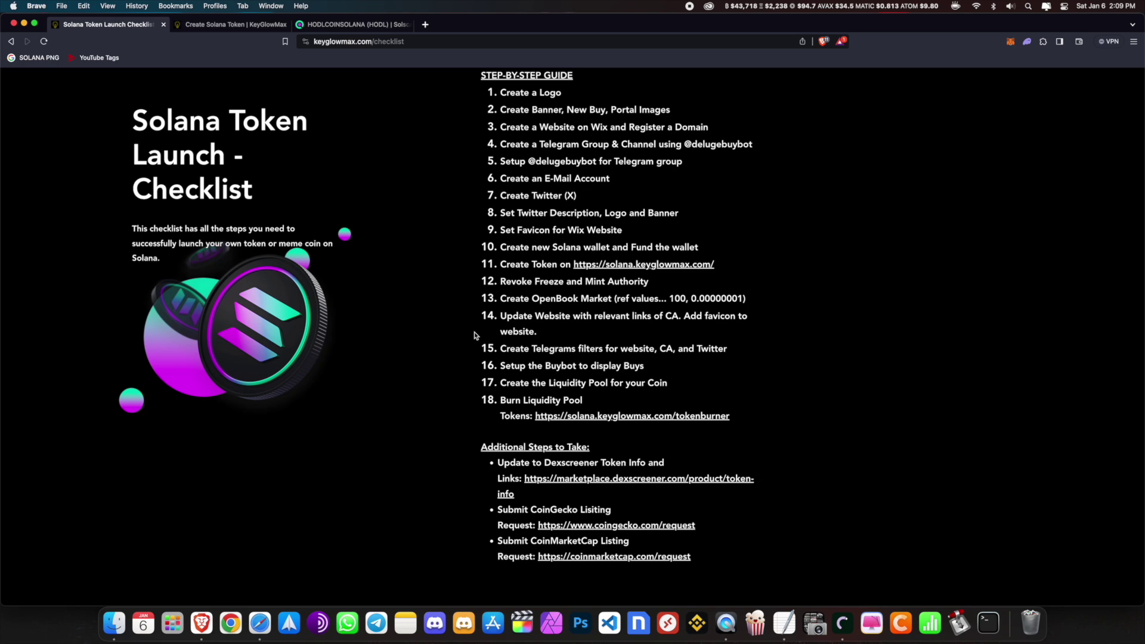
Open Raydium's Create Liquidity Pool page and focus the Market ID field.
click(234, 25)
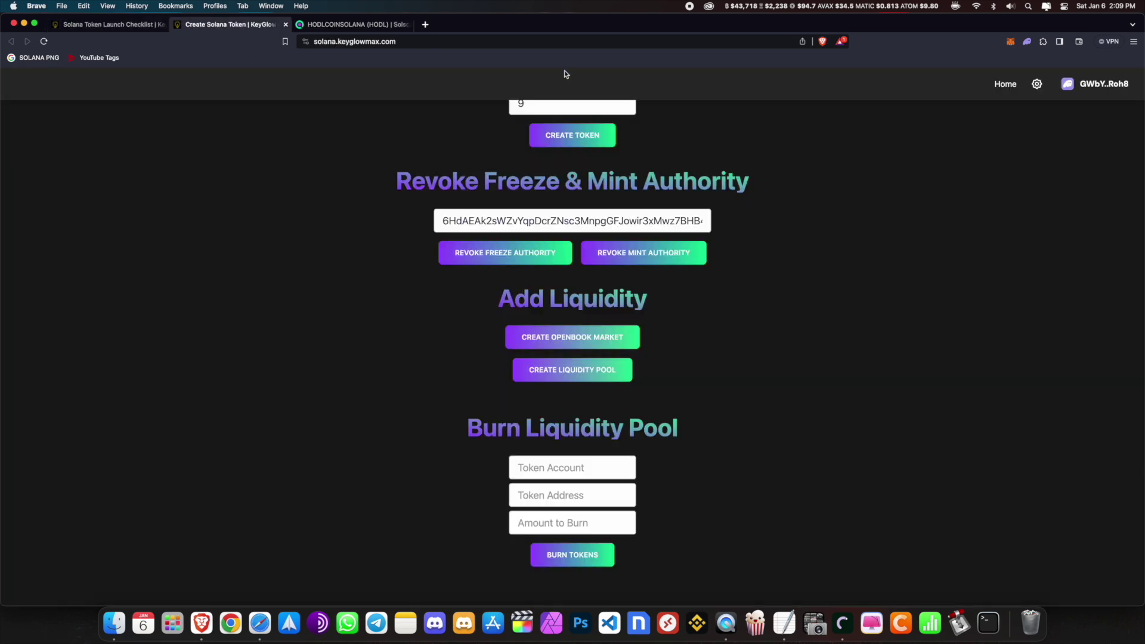
click(567, 374)
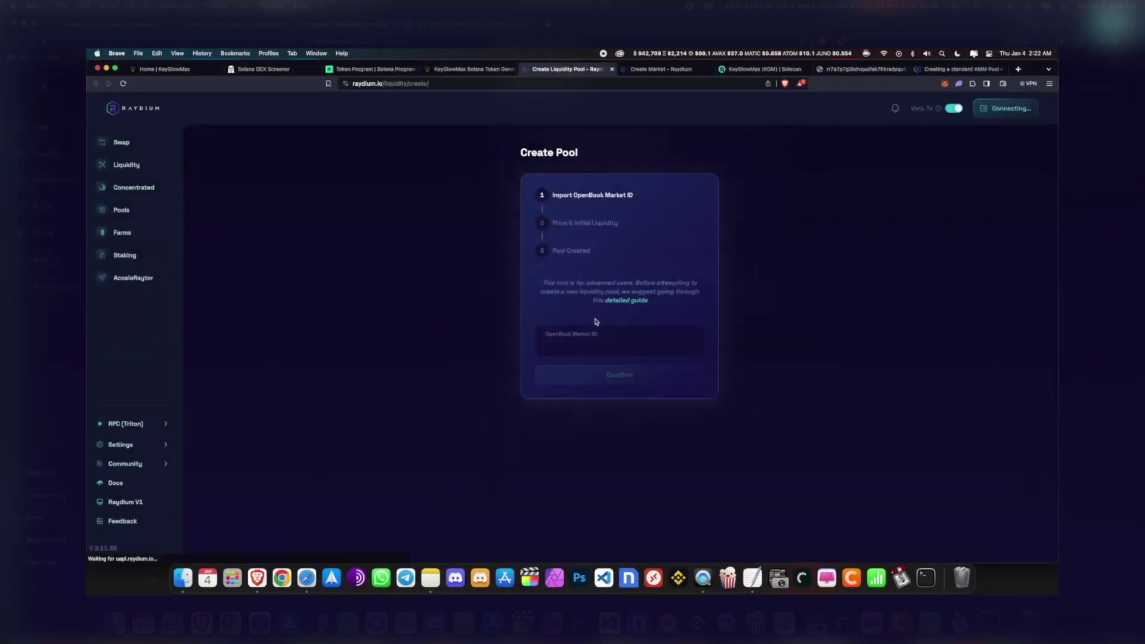
click(583, 345)
Paste the OpenBook market ID into Raydium's Market ID field and confirm it.
right_click(583, 346)
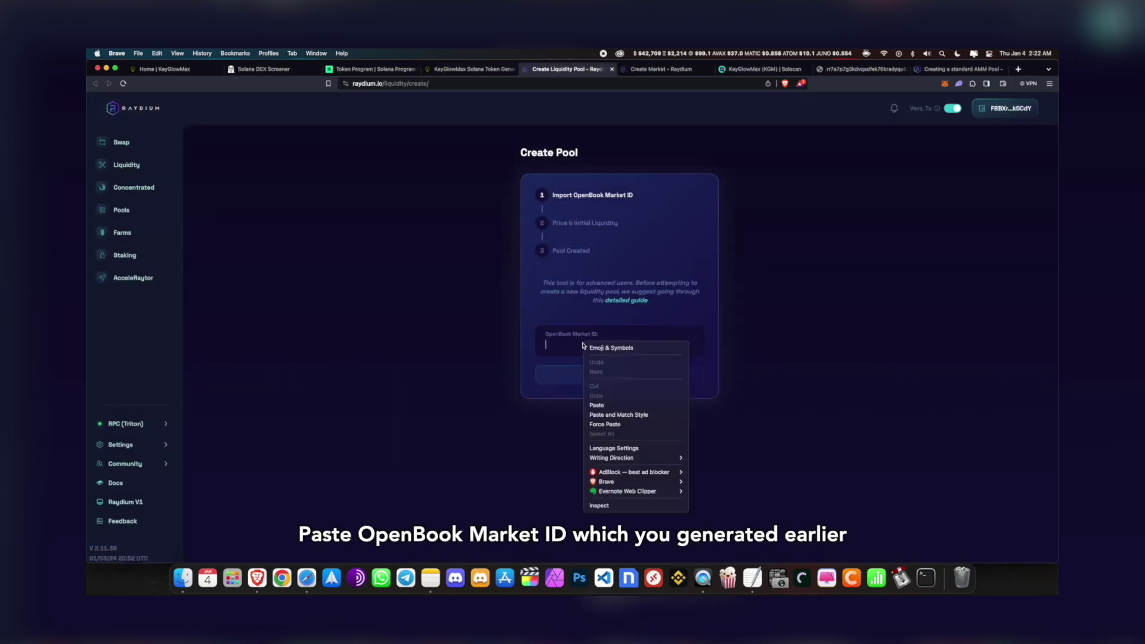
click(597, 404)
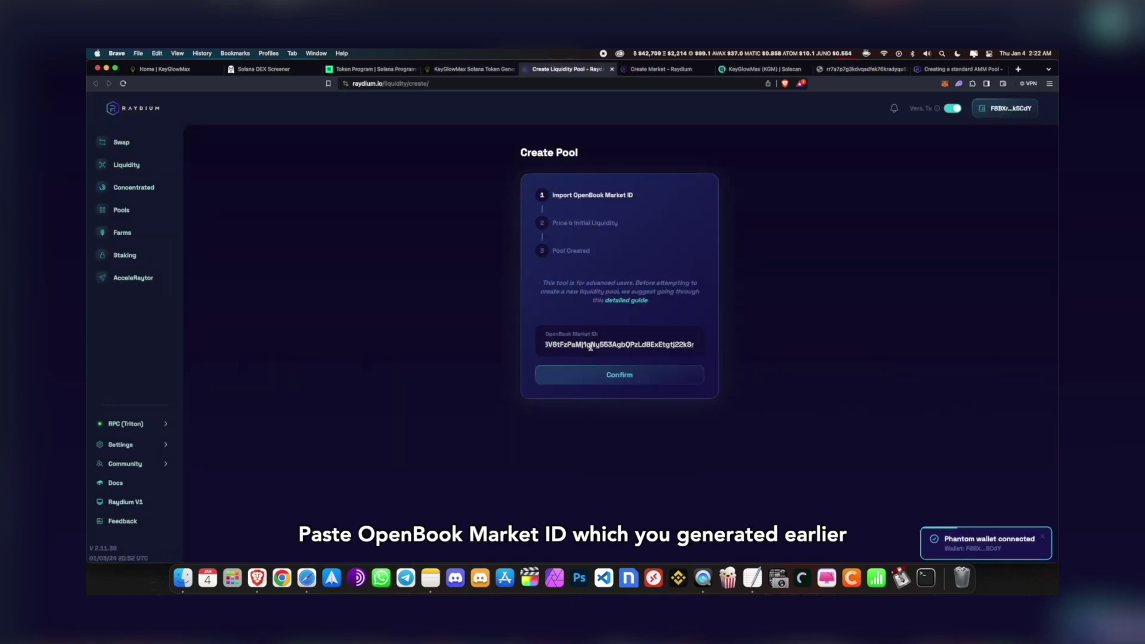
click(627, 373)
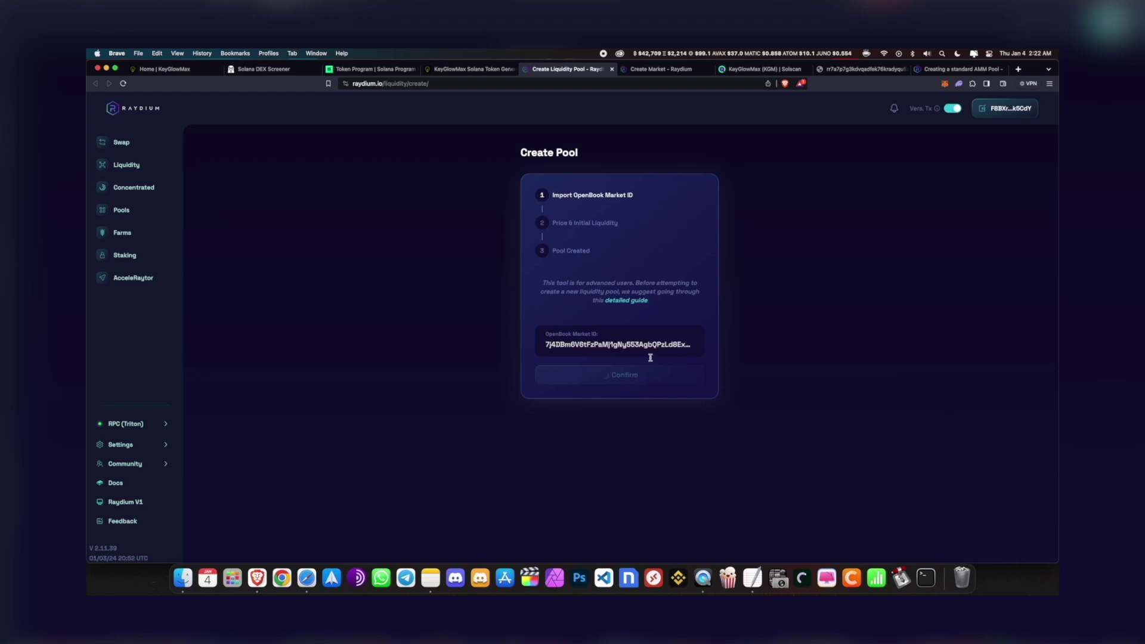
click(470, 69)
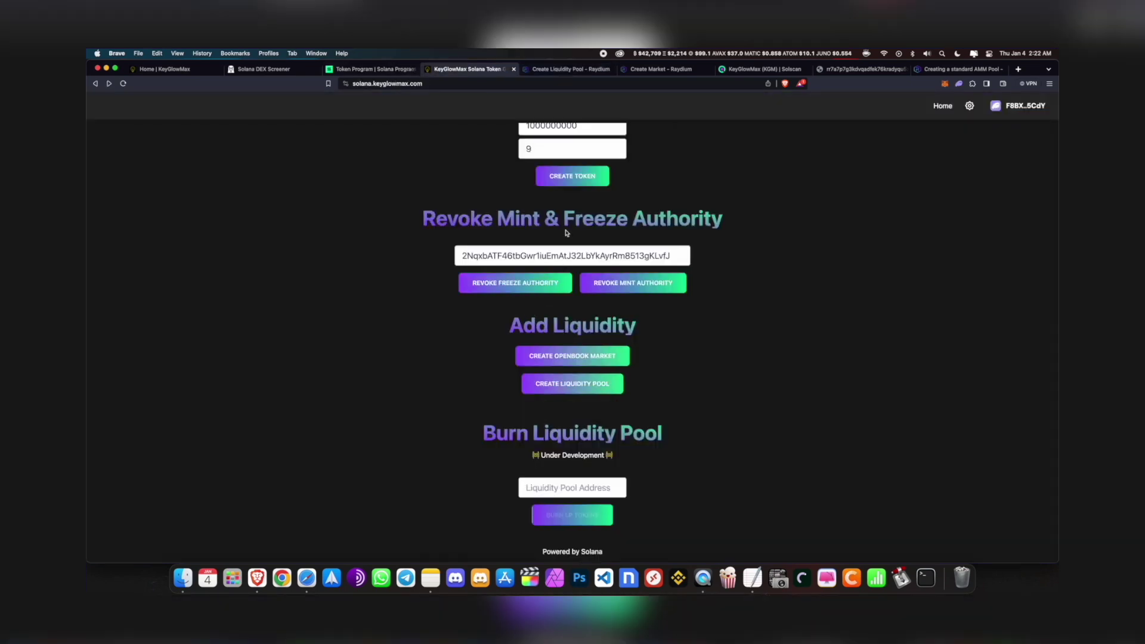
click(566, 70)
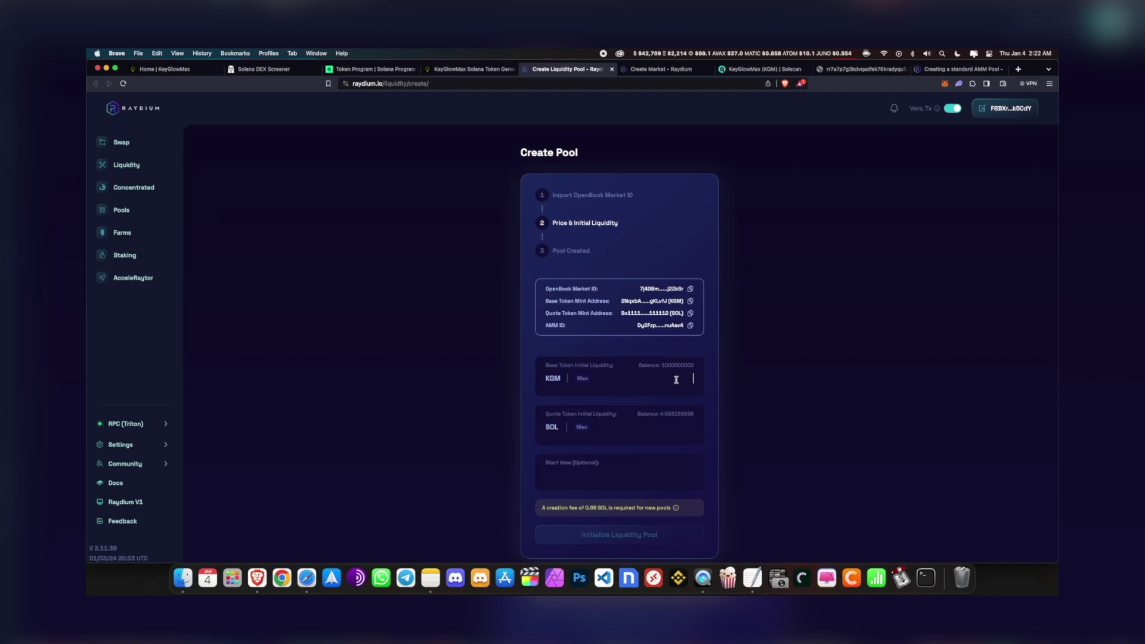
click(583, 379)
click(694, 433)
drag(665, 371, 576, 366)
click(576, 366)
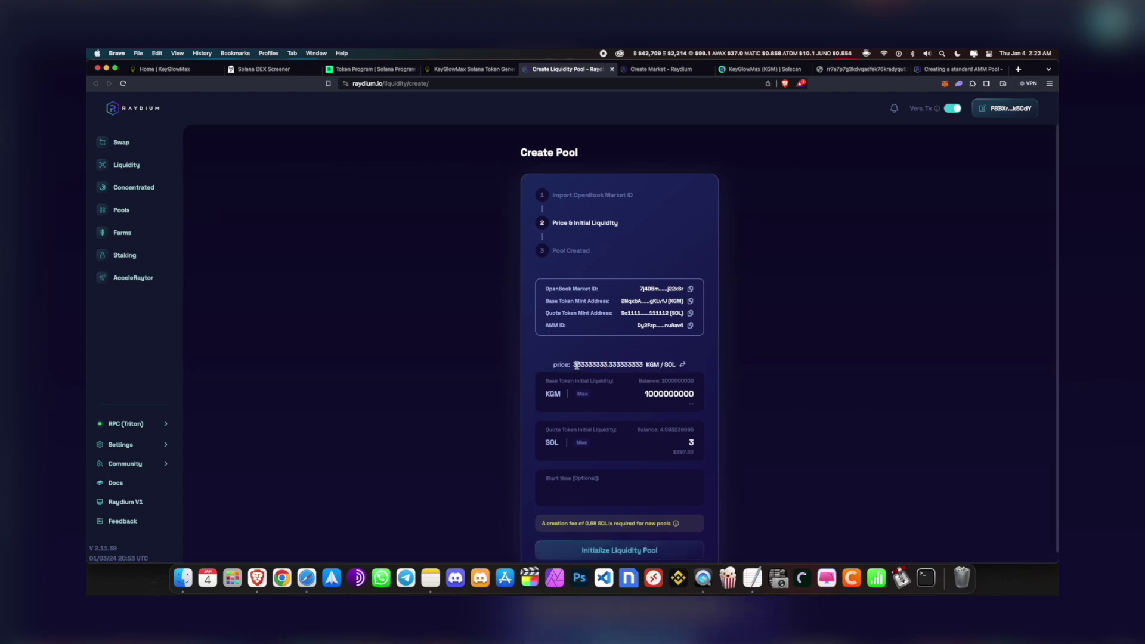
click(618, 366)
scroll(602, 476, down, 1)
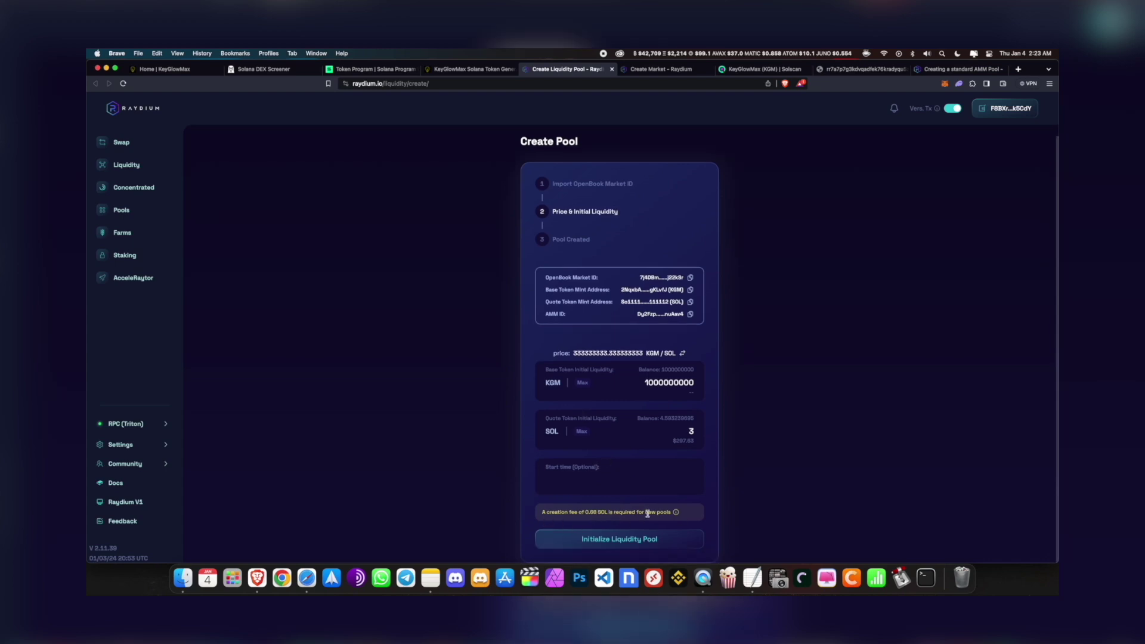
mouse_move(676, 513)
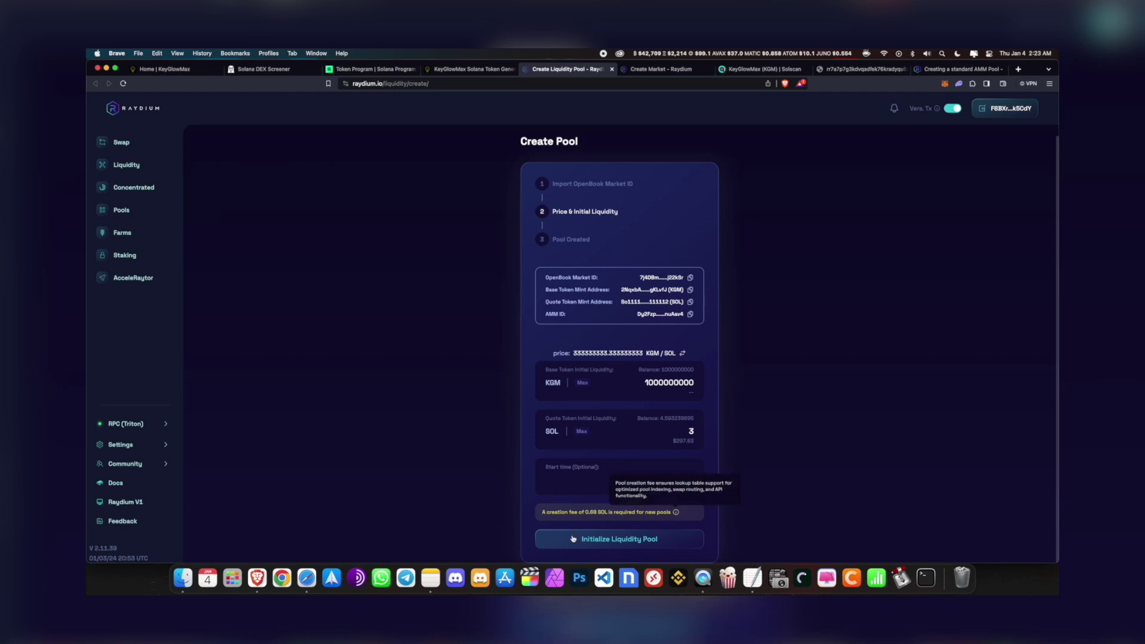
click(630, 540)
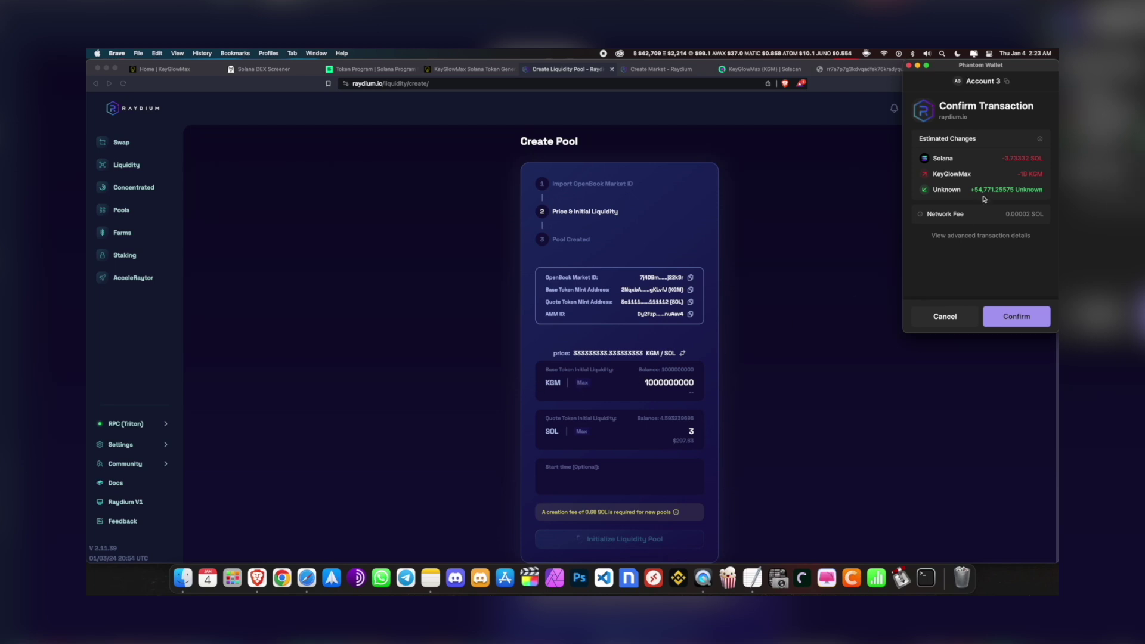
click(1012, 318)
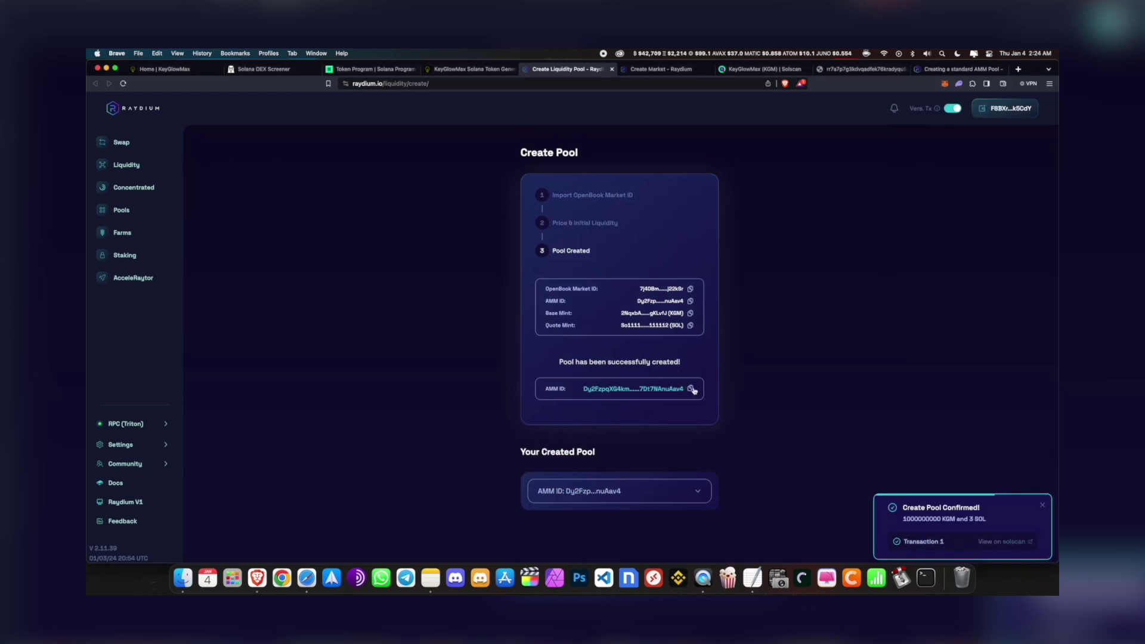
Copy the new pool's AMM ID and paste it on a new line in the notes.
click(753, 577)
key(Return)
key(Return)
text(Dy2FzpqXG4kmh7sk1RzZMhth7mad1PPa7Dt7NAnuAav4)
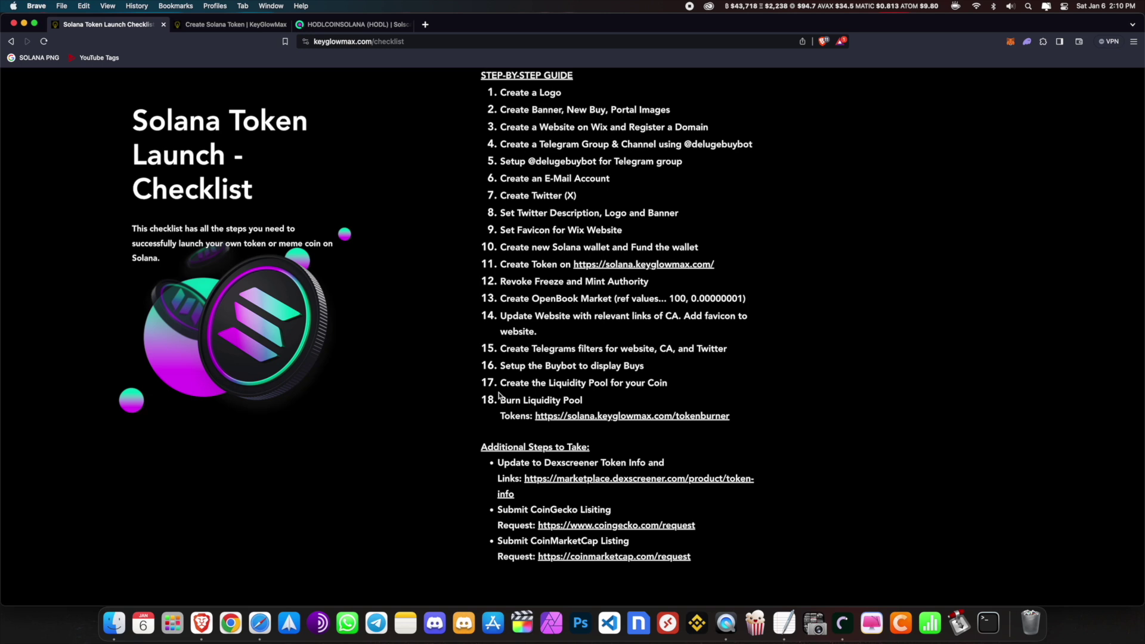
Open the KeyGlowMax token burner in a new tab.
right_click(591, 417)
click(781, 433)
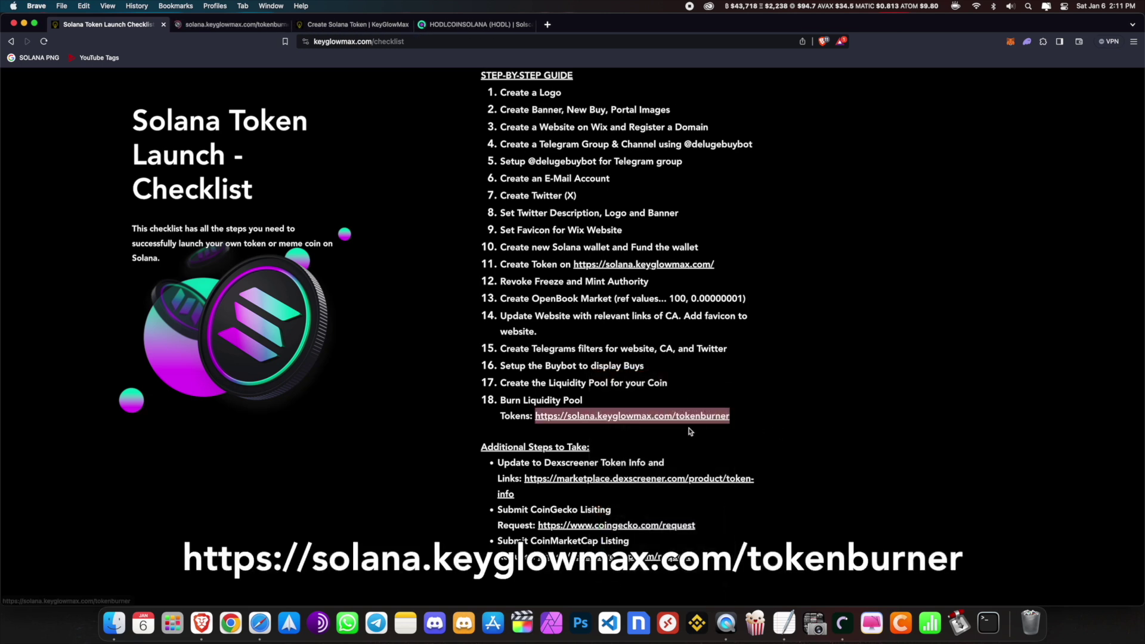
click(209, 25)
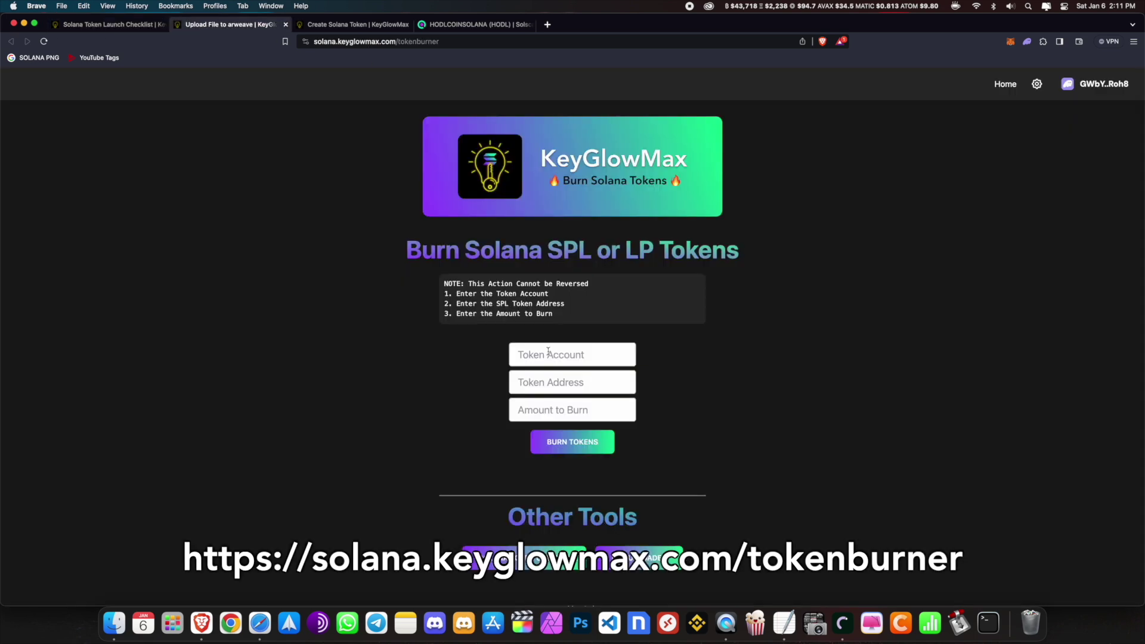
click(549, 383)
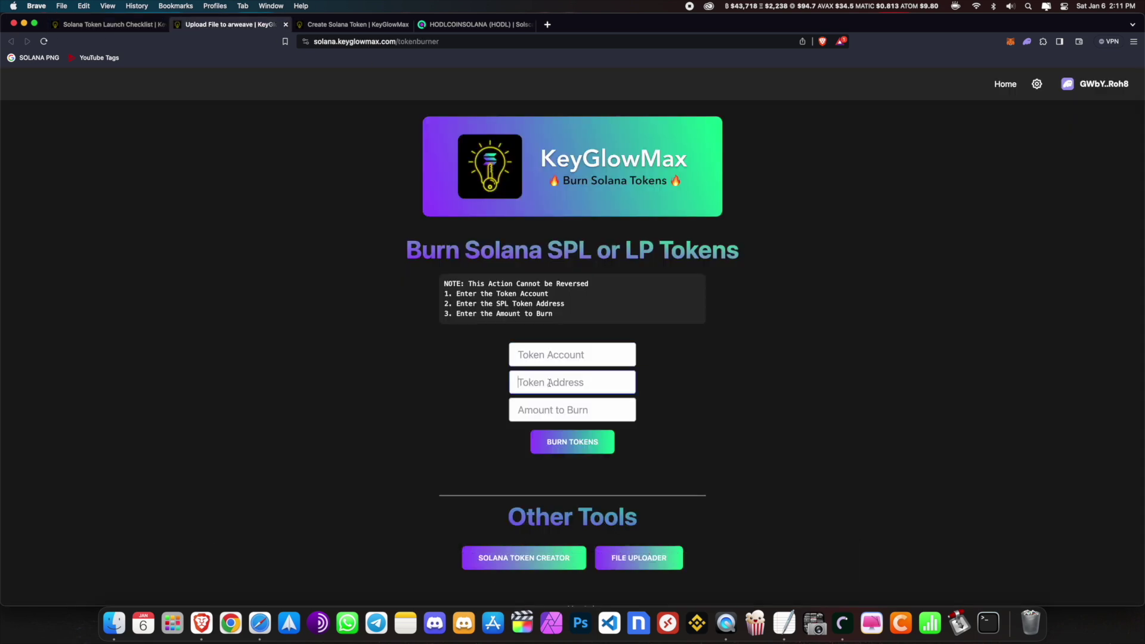
Copy HODLCOINSOLANA's token account address from Solscan into the burner's Token Account field.
click(1026, 41)
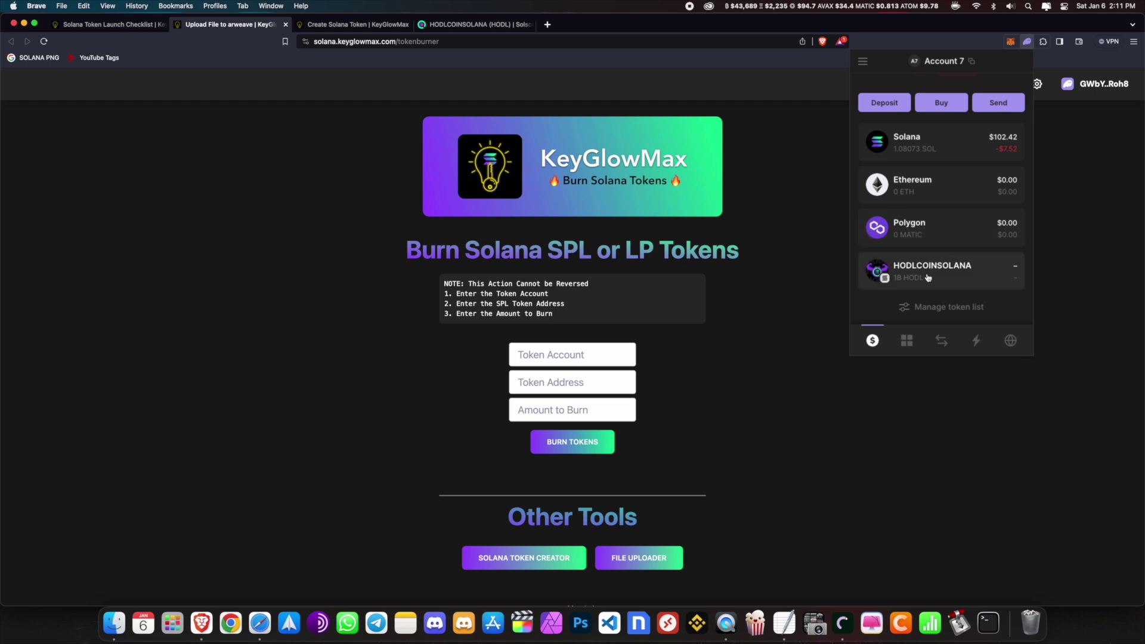
click(928, 278)
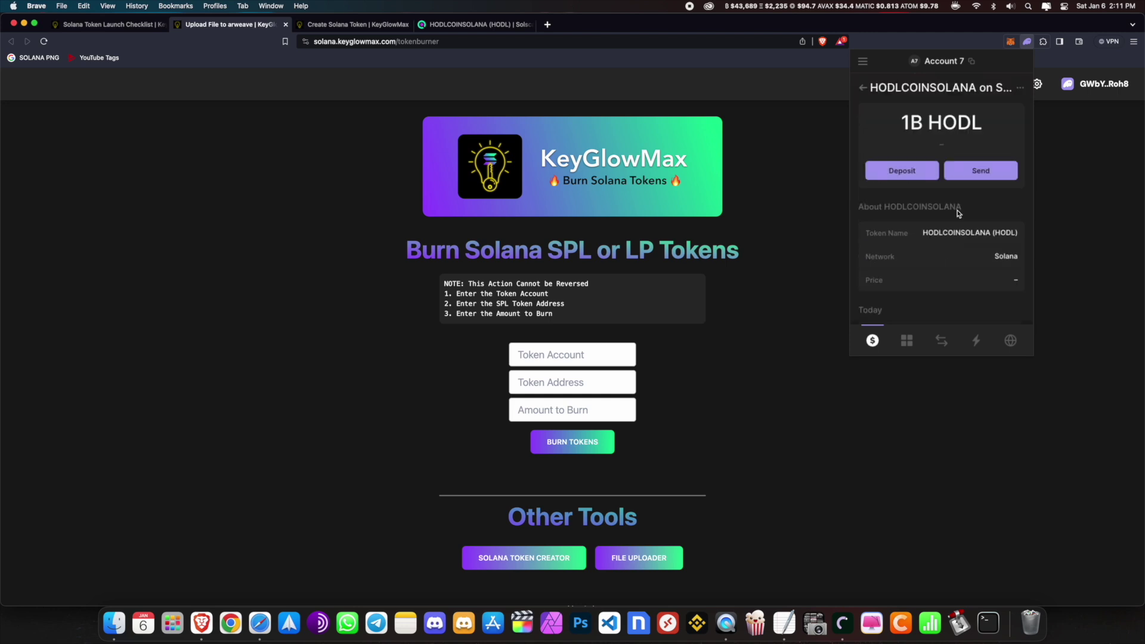
click(1020, 89)
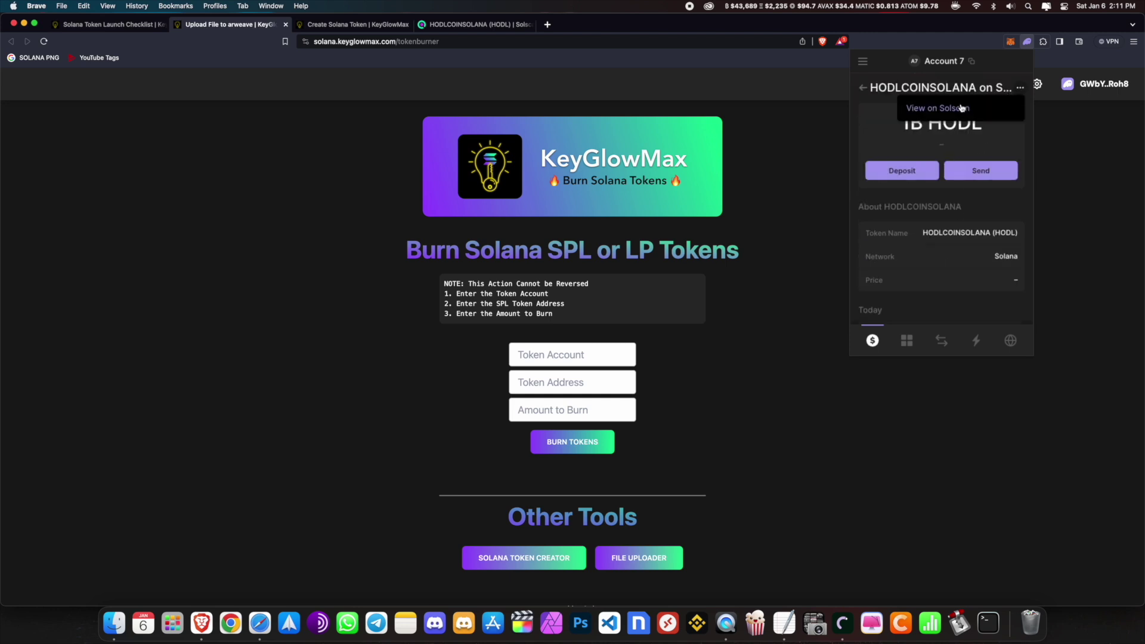
click(959, 107)
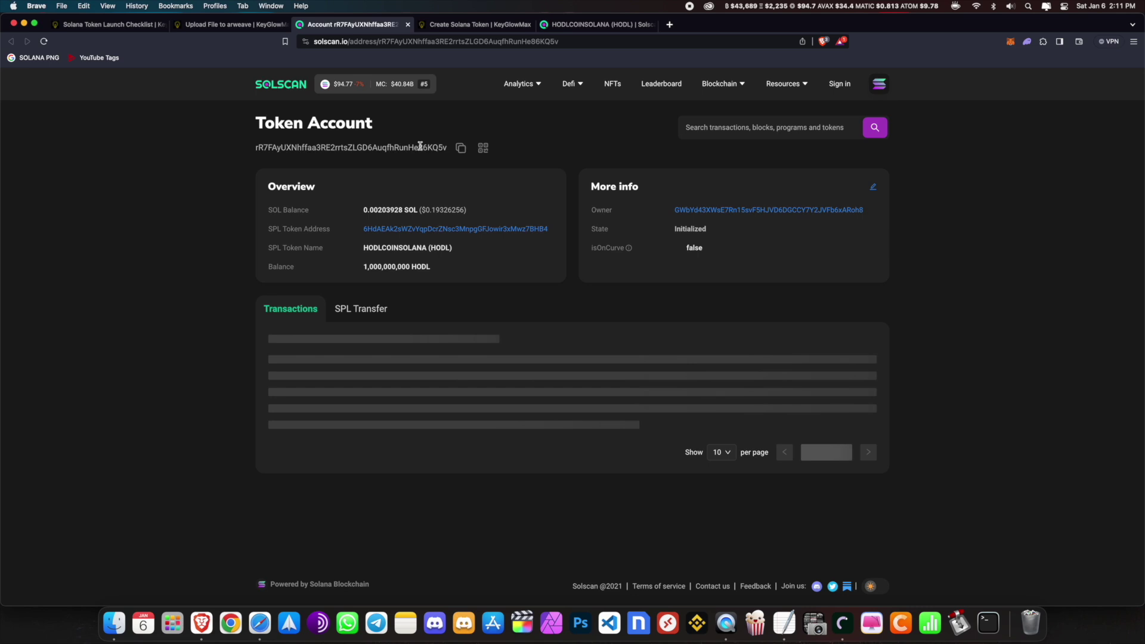
click(460, 148)
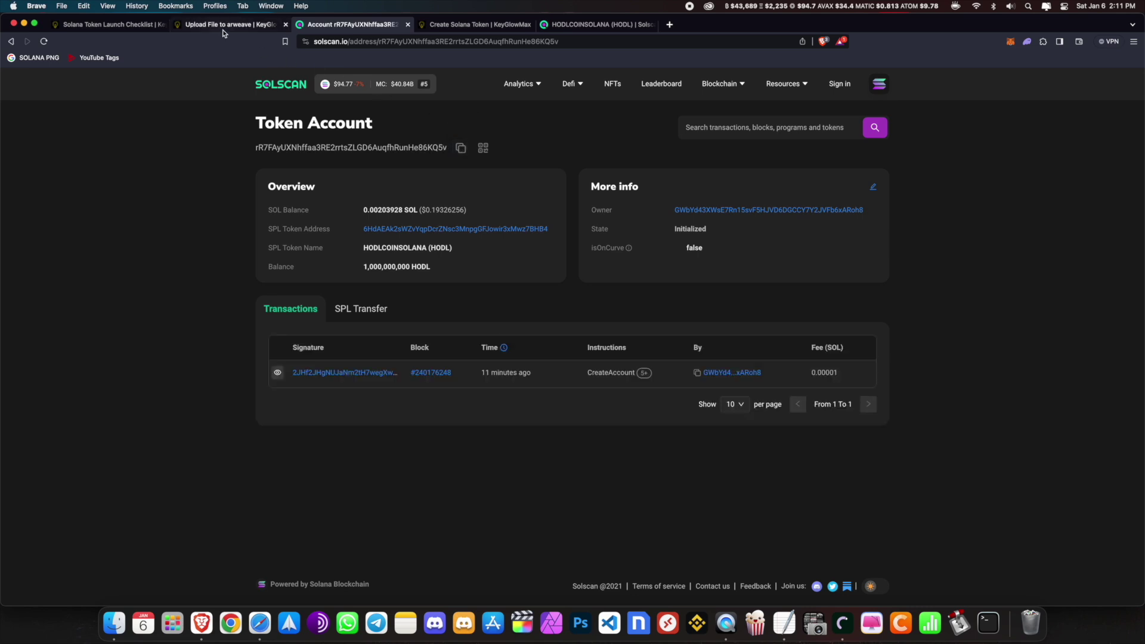
click(230, 25)
click(555, 354)
right_click(556, 354)
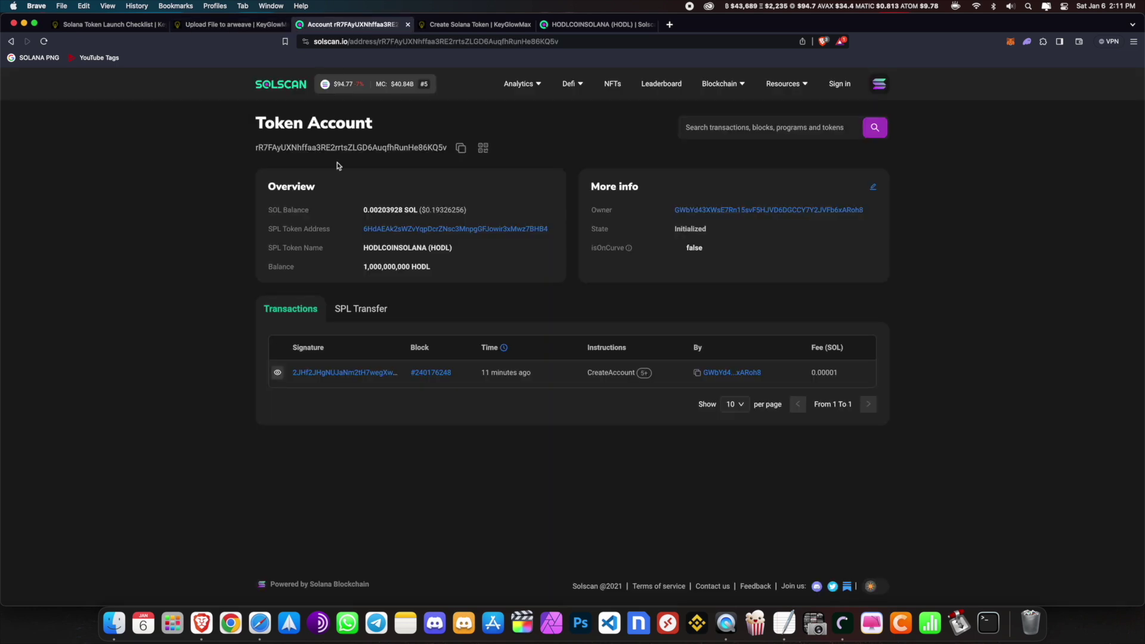
Copy the HODLCOINSOLANA SPL token address from its Solscan token page.
click(399, 231)
click(852, 207)
click(216, 27)
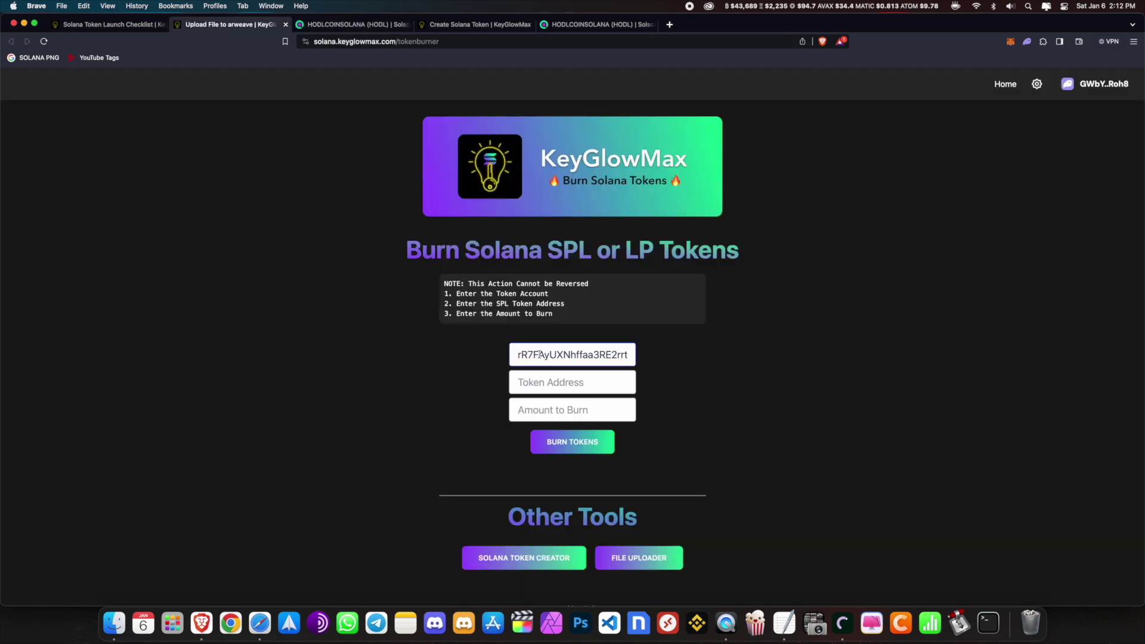
Paste the SPL token address into Token Address and check the HODL balance in Phantom.
click(548, 383)
right_click(539, 380)
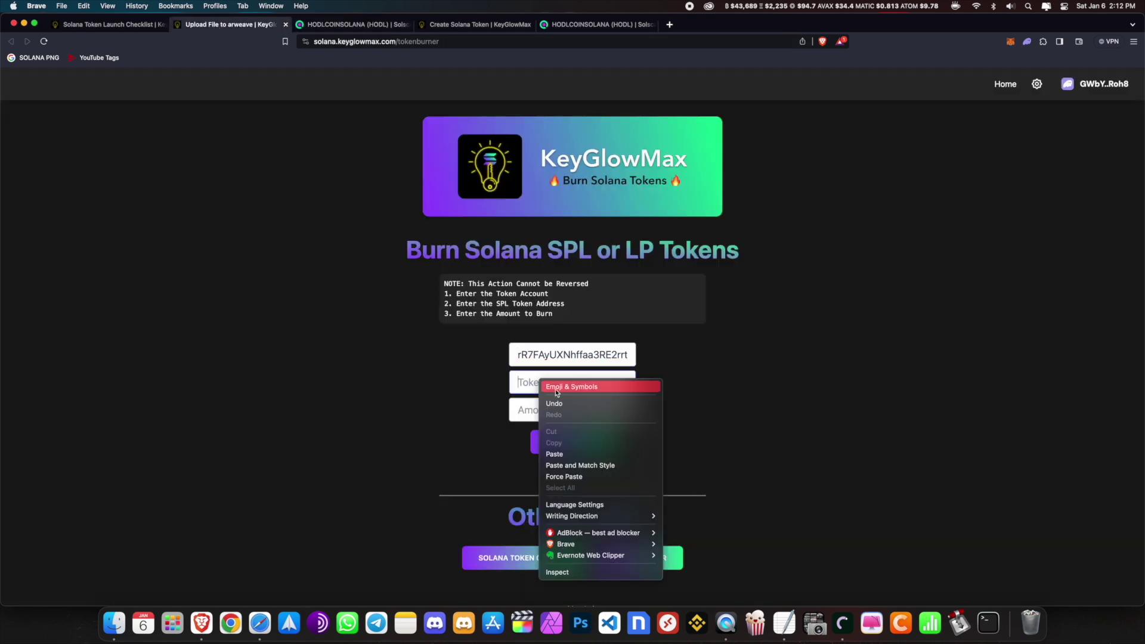
click(566, 454)
key(Tab)
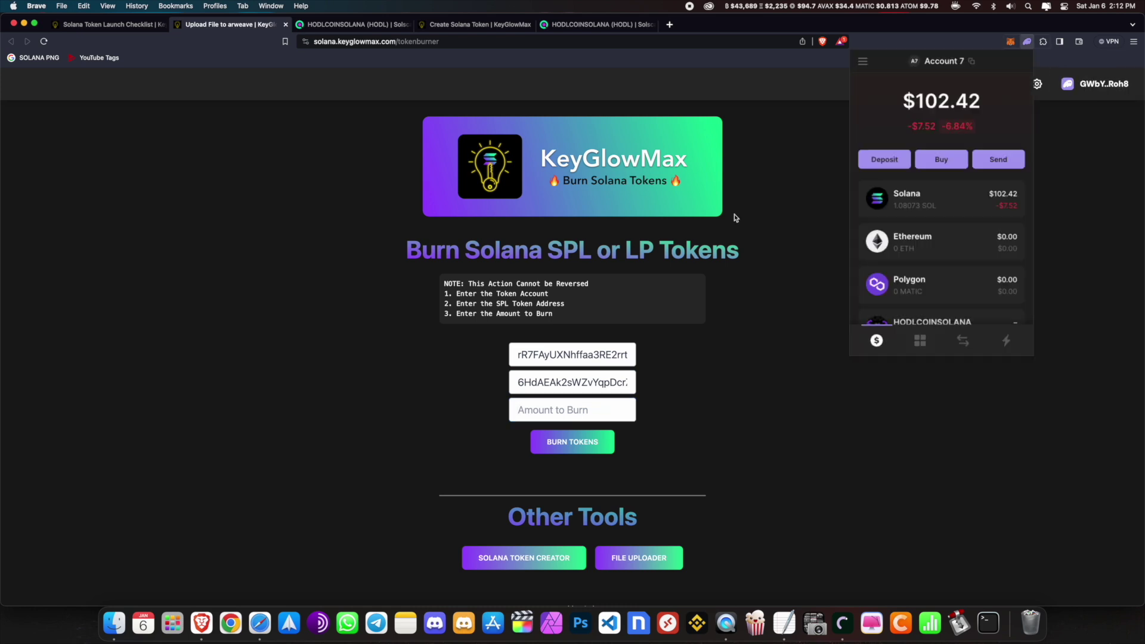
click(1028, 41)
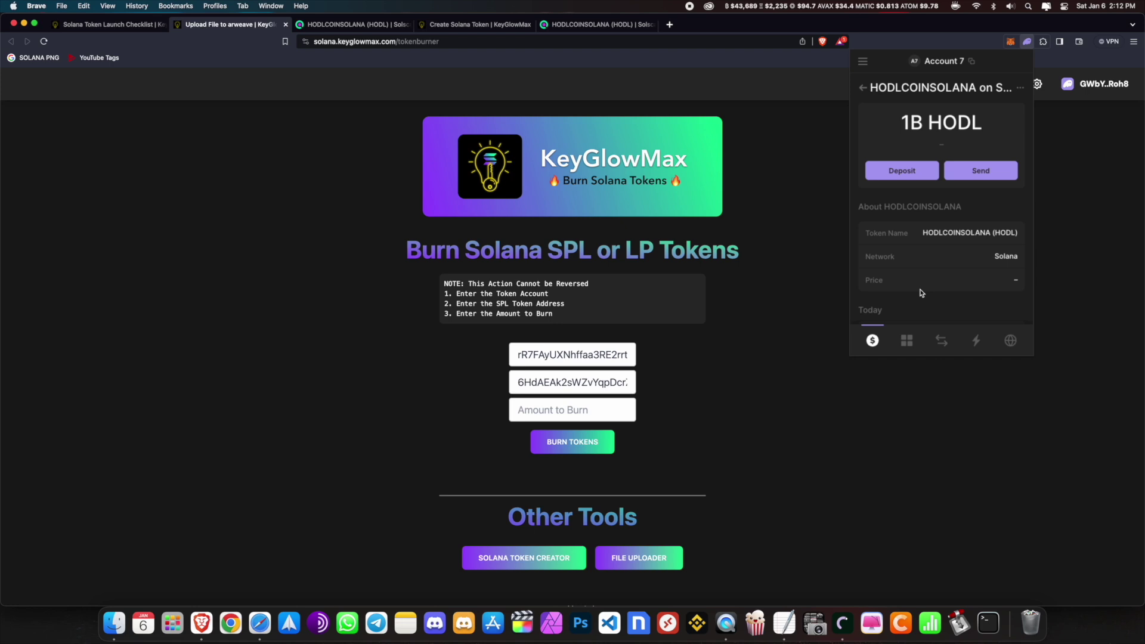
click(702, 335)
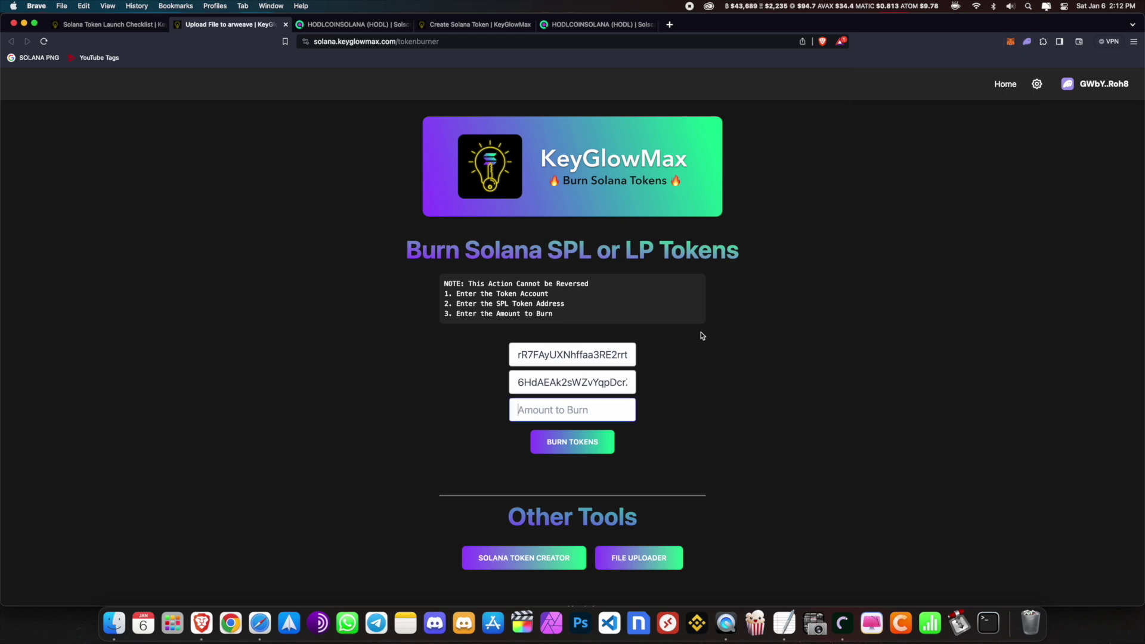
click(584, 404)
text(100)
key(BackSpace)
key(BackSpace)
key(BackSpace)
key(BackSpace)
key(BackSpace)
key(BackSpace)
key(BackSpace)
text(000000000)
click(580, 452)
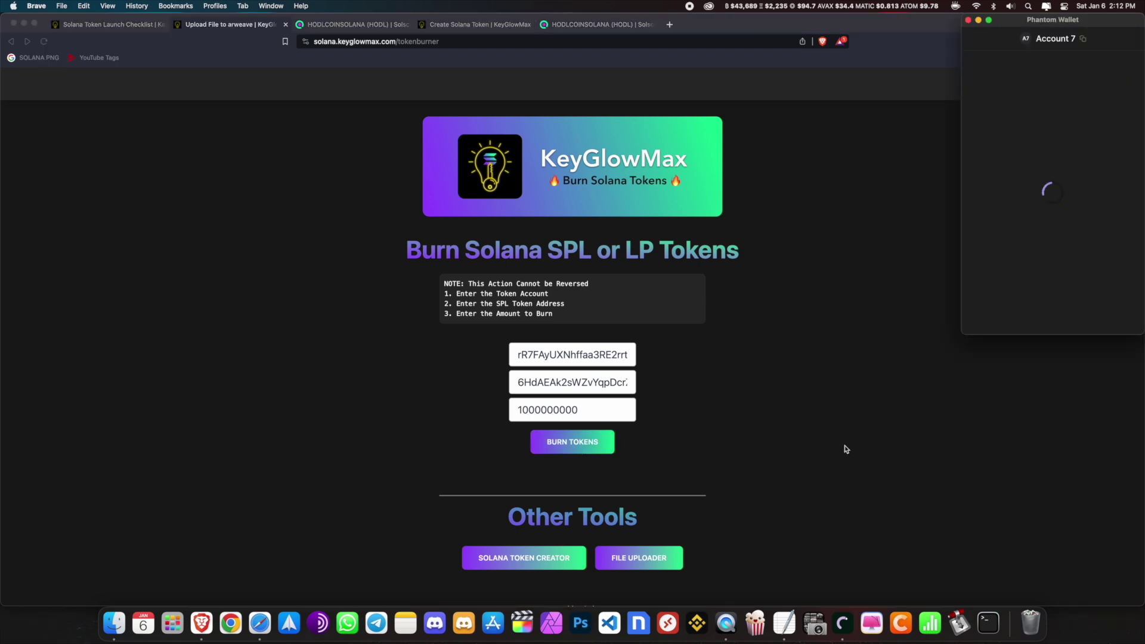
click(1082, 318)
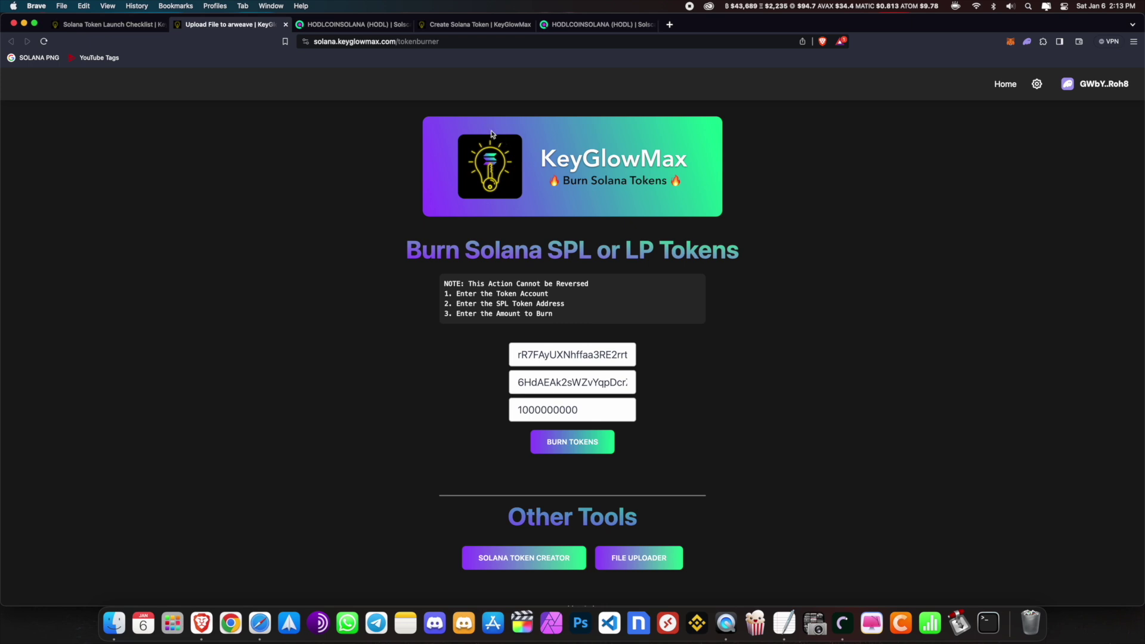
Reload HODLCOINSOLANA on Solscan and open its latest transaction to view the Burn line.
click(597, 24)
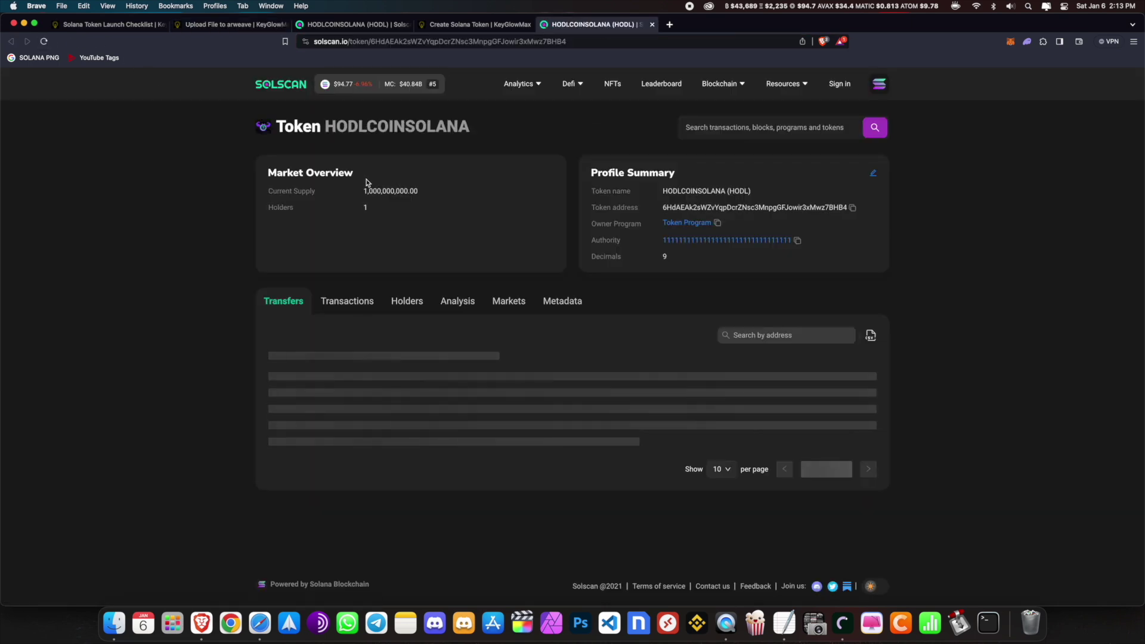
click(44, 42)
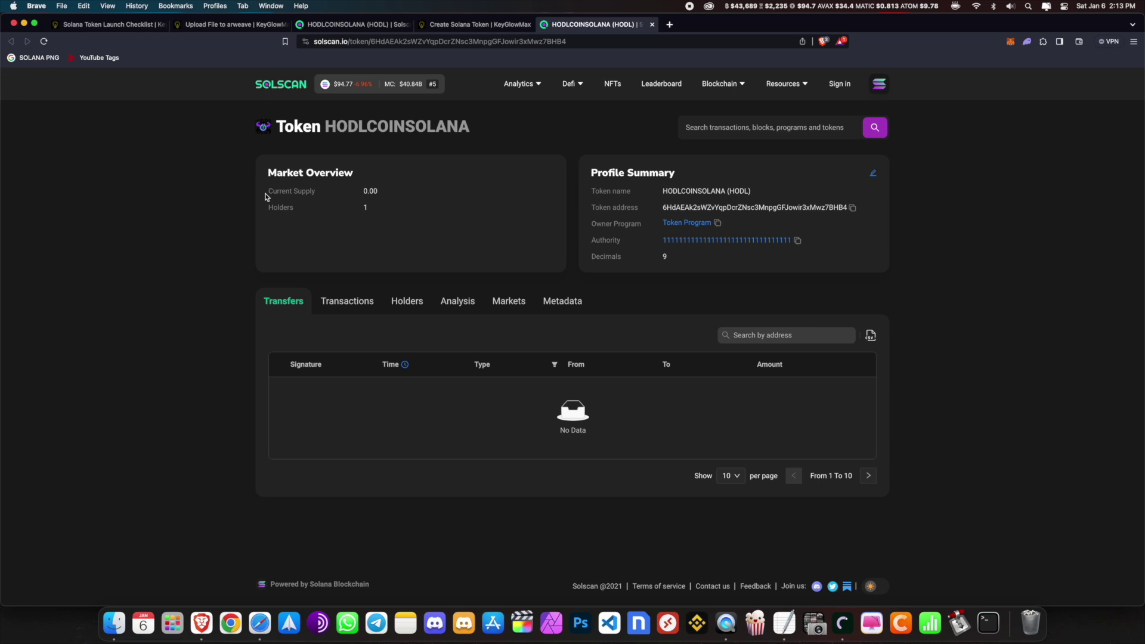
click(346, 300)
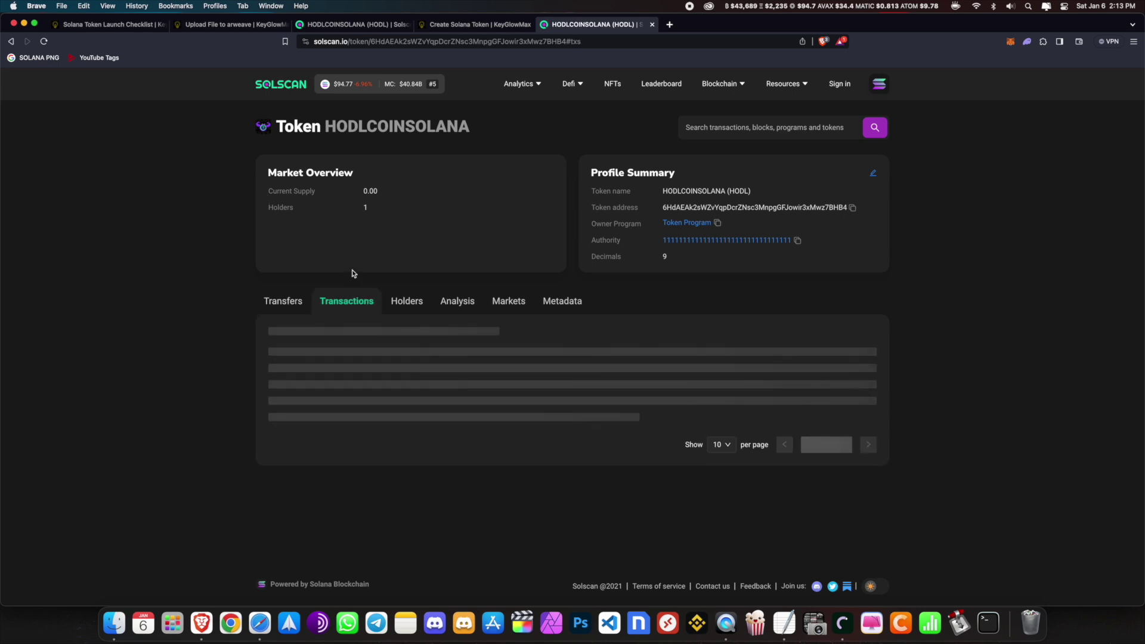
click(353, 368)
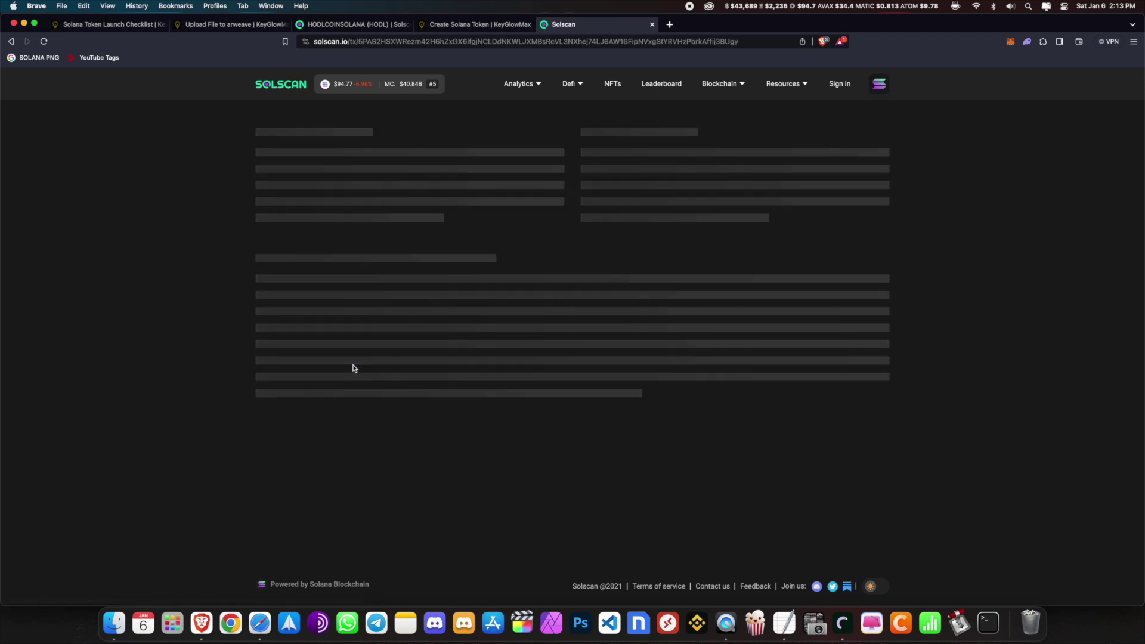
click(424, 41)
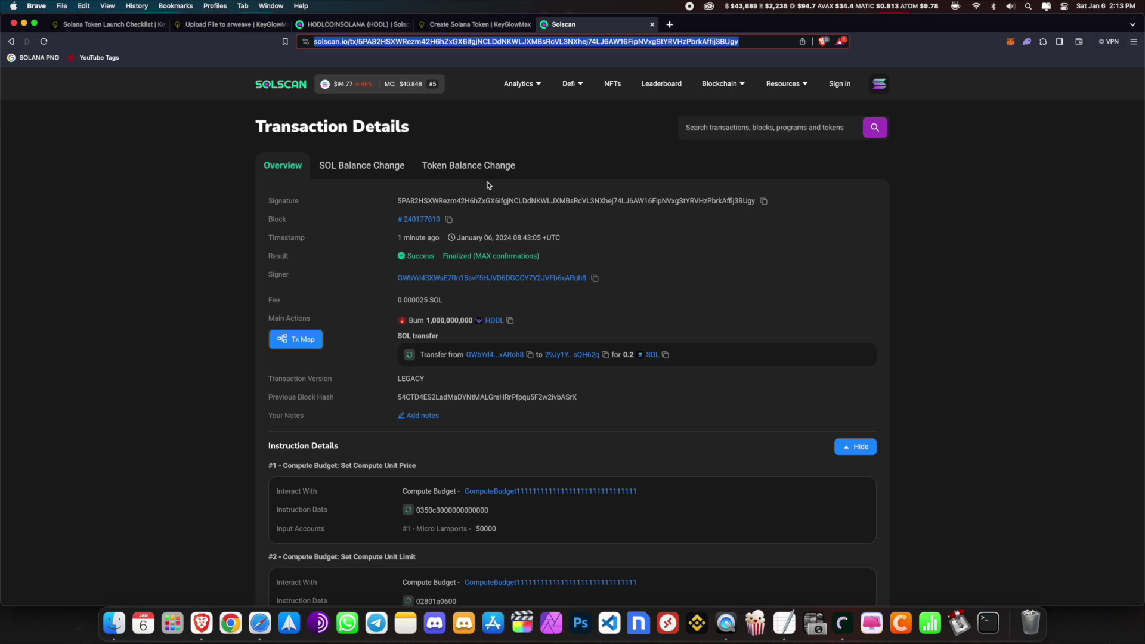
click(406, 322)
drag(406, 322, 506, 322)
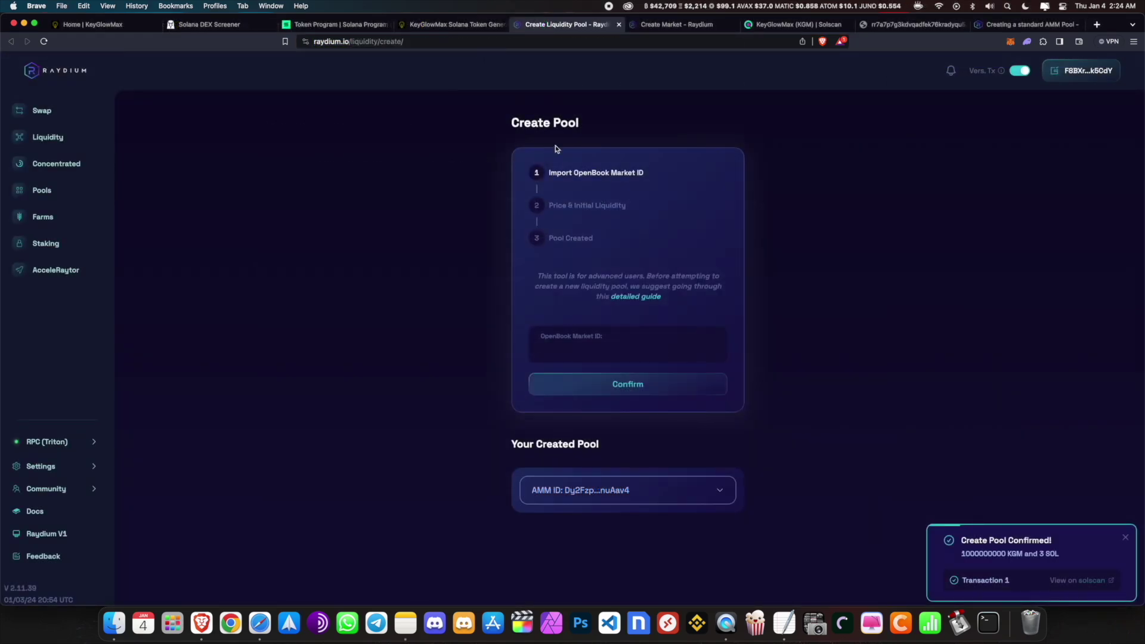
Open dexscreener.com in a new browser tab.
click(1098, 26)
text(dexscreener.com)
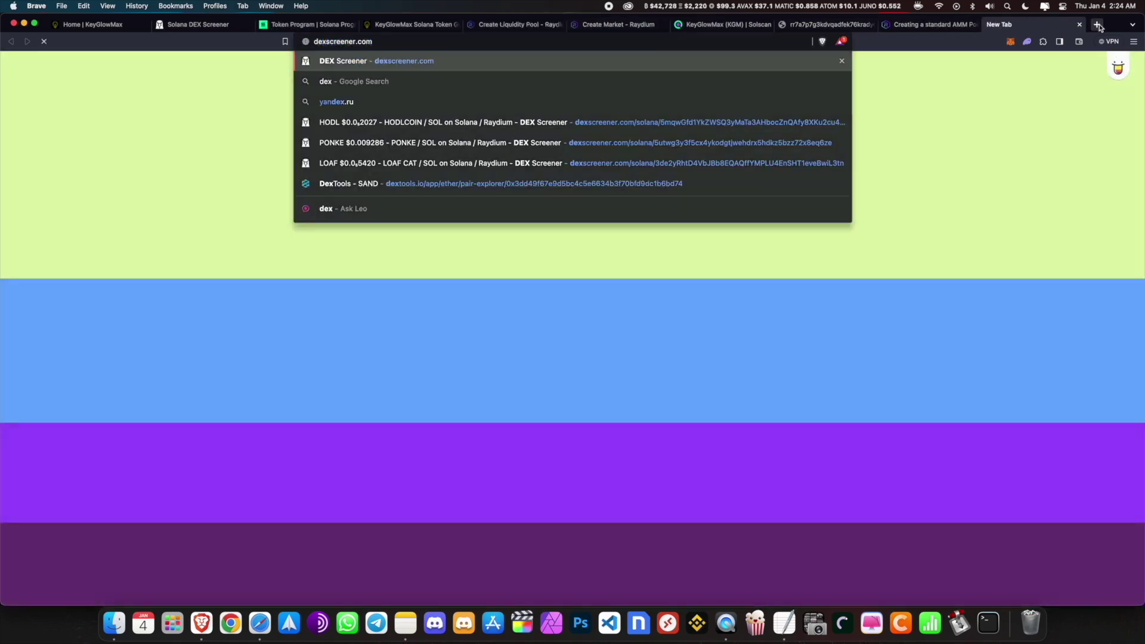
key(Return)
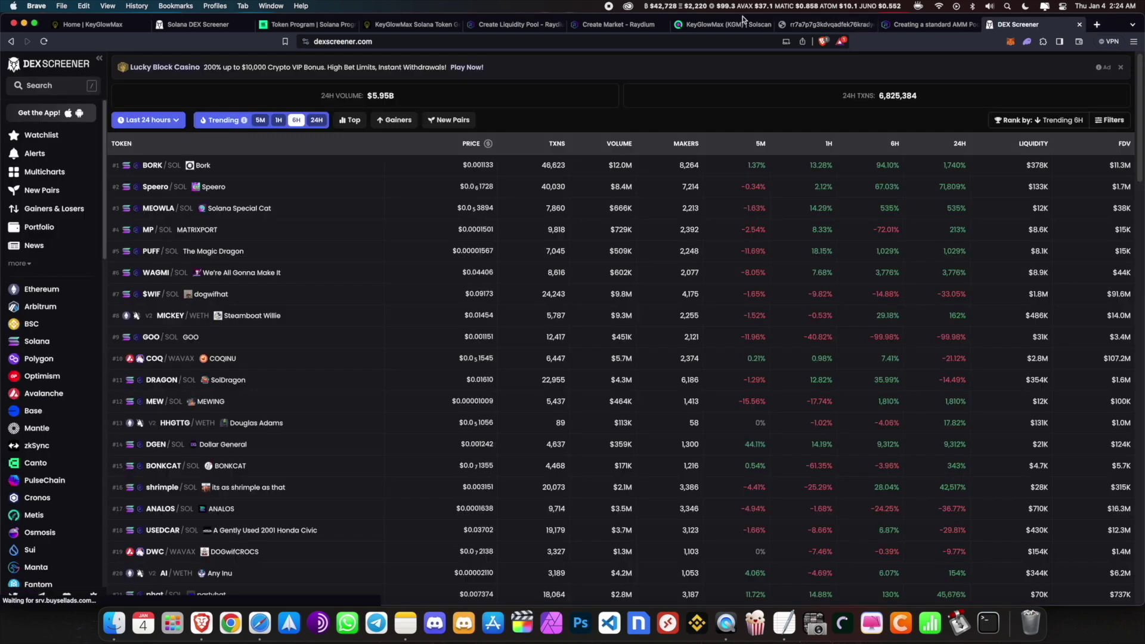
Search DEX Screener for the KGM token address copied from Solscan and open the KGM/SOL pair.
click(743, 19)
click(842, 192)
click(1020, 24)
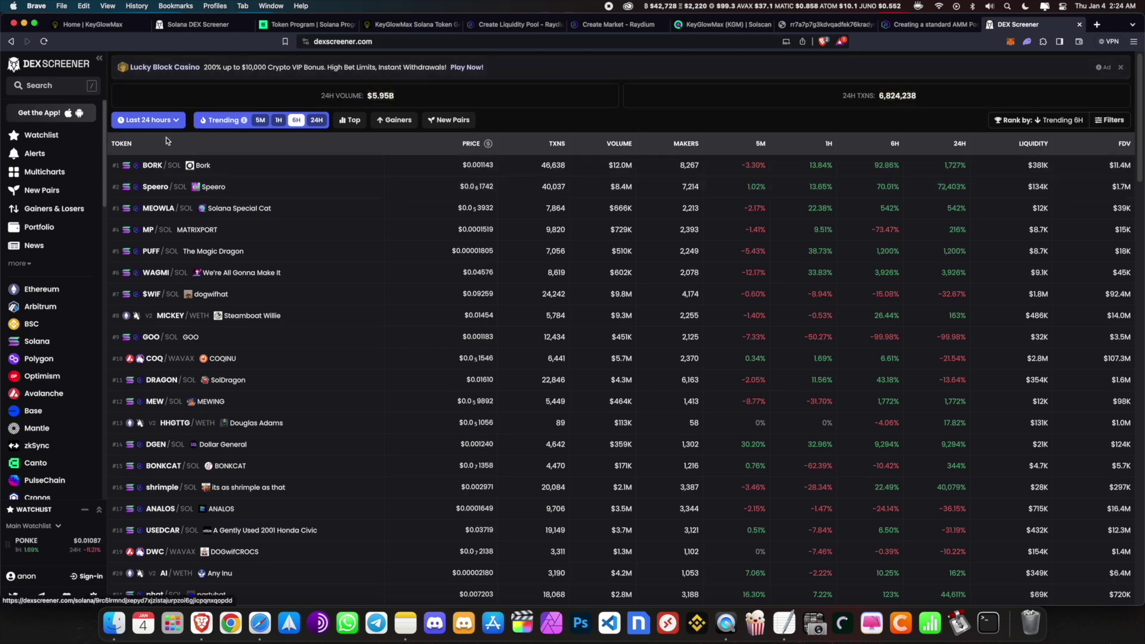
click(67, 87)
key(super+v)
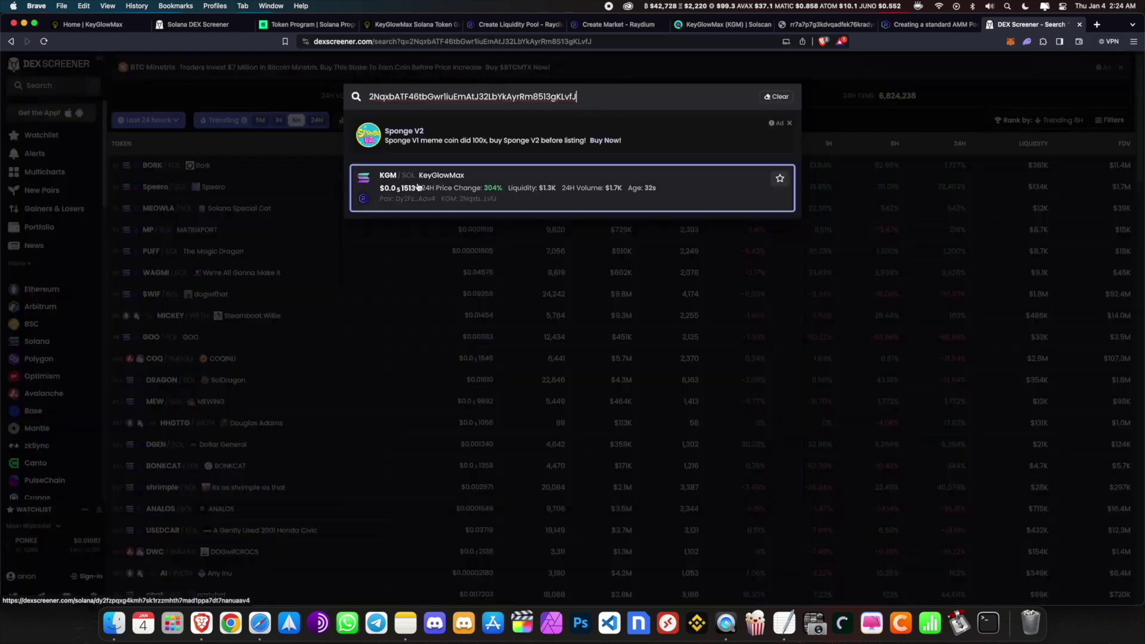
click(431, 190)
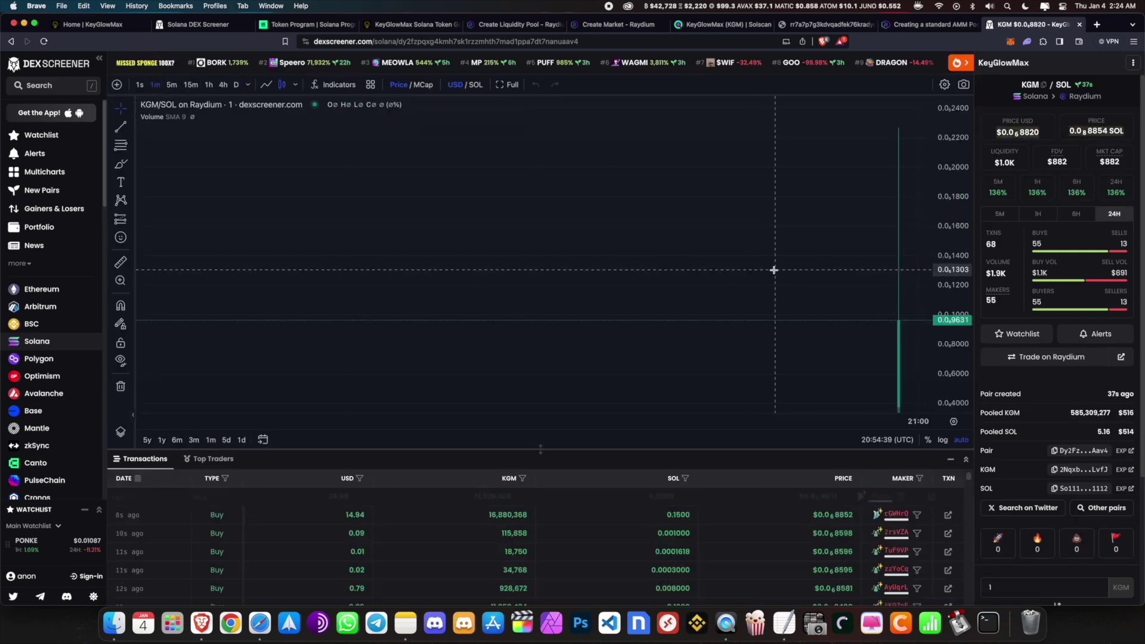
scroll(366, 564, down, 5)
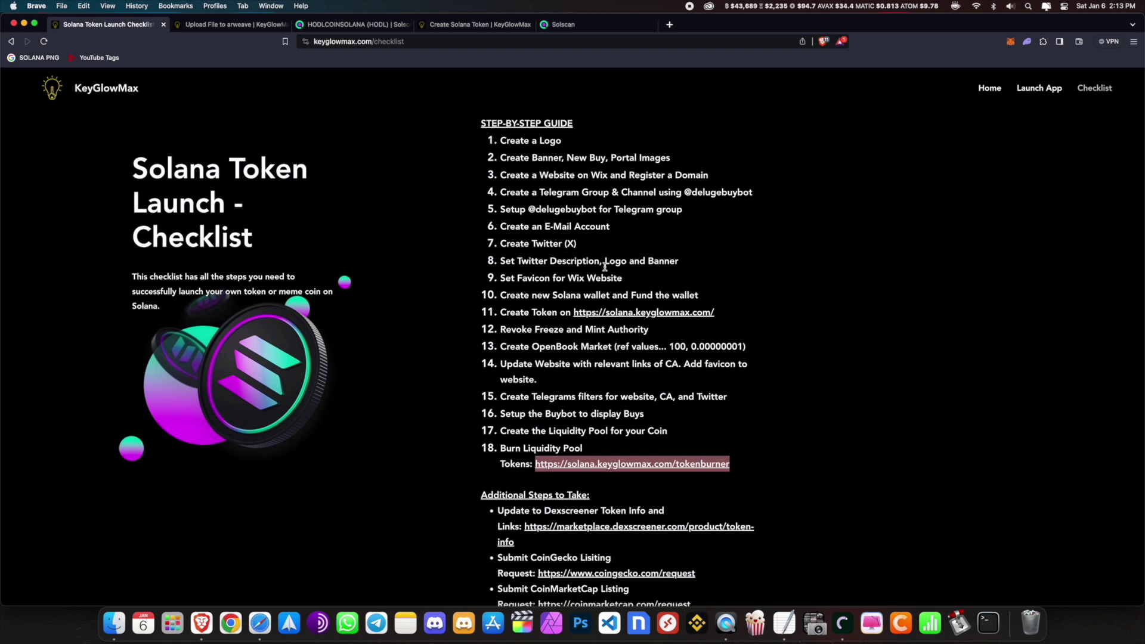
scroll(599, 276, down, 3)
scroll(599, 276, down, 1)
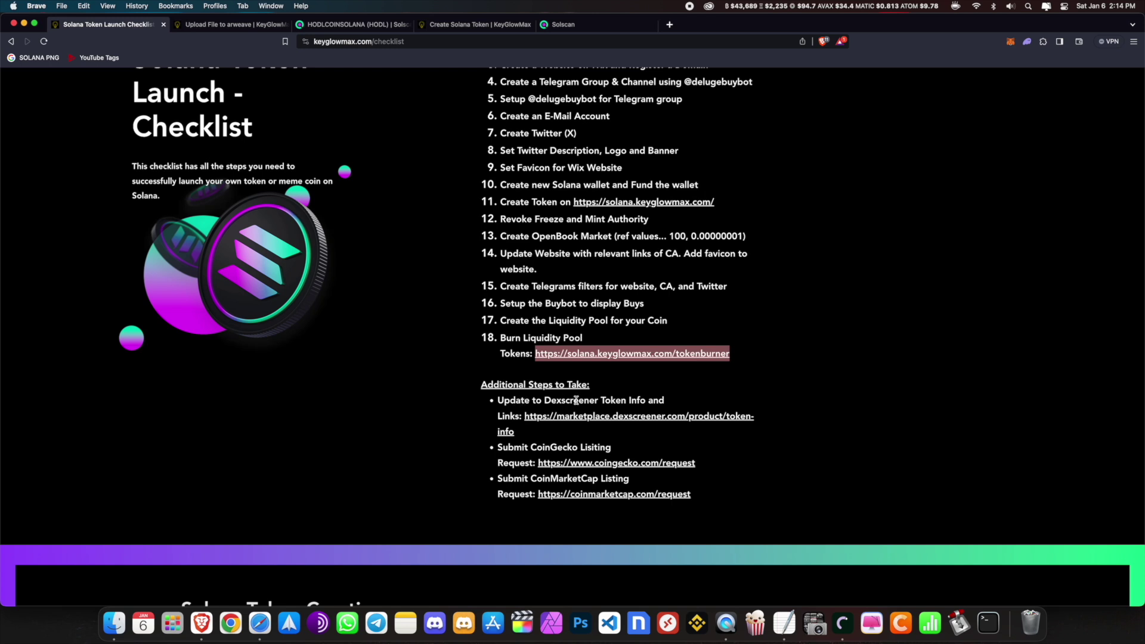
drag(603, 400, 648, 400)
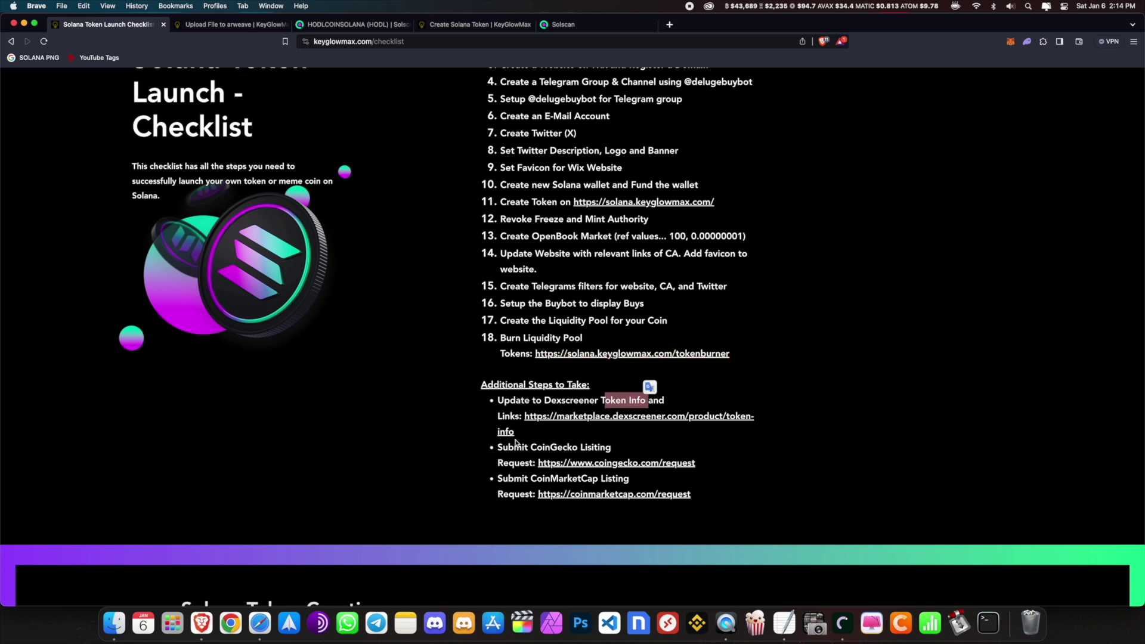
drag(514, 449, 536, 494)
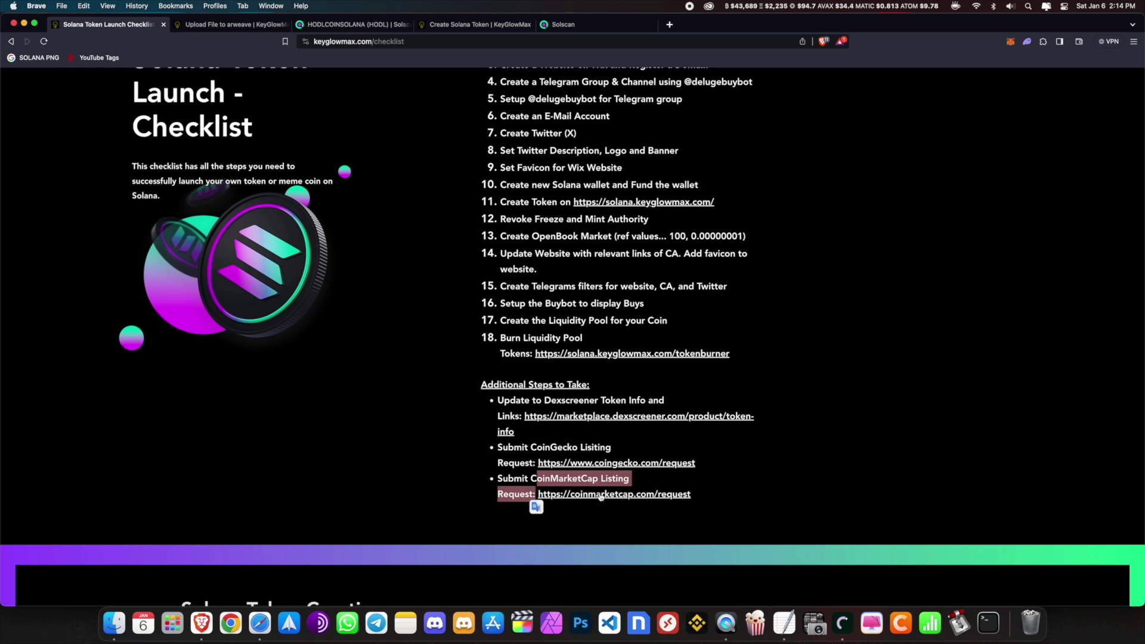
scroll(593, 425, down, 1)
scroll(593, 425, up, 3)
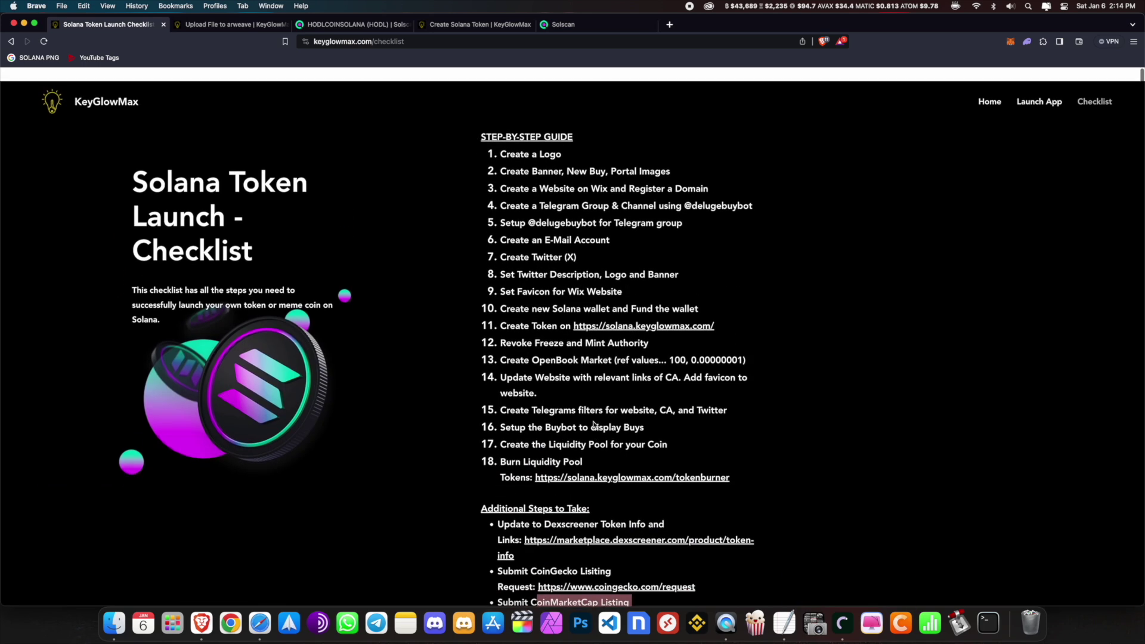